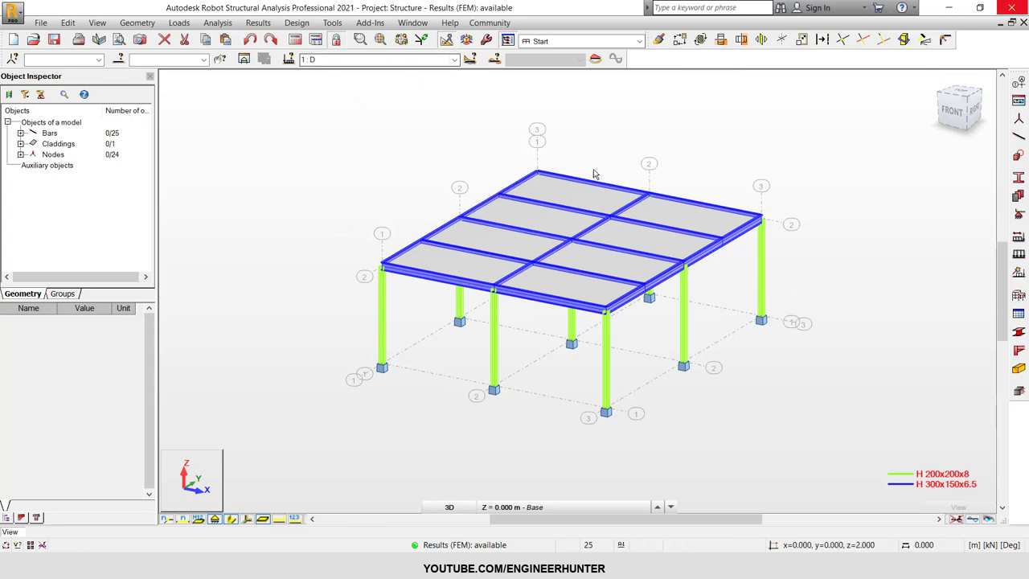
pyautogui.click(454, 60)
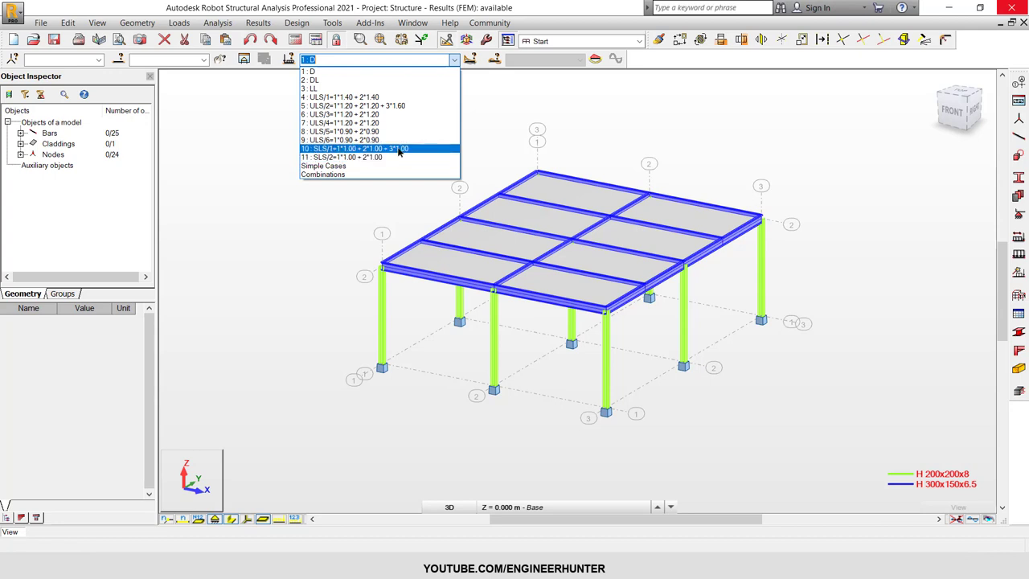
pyautogui.click(513, 122)
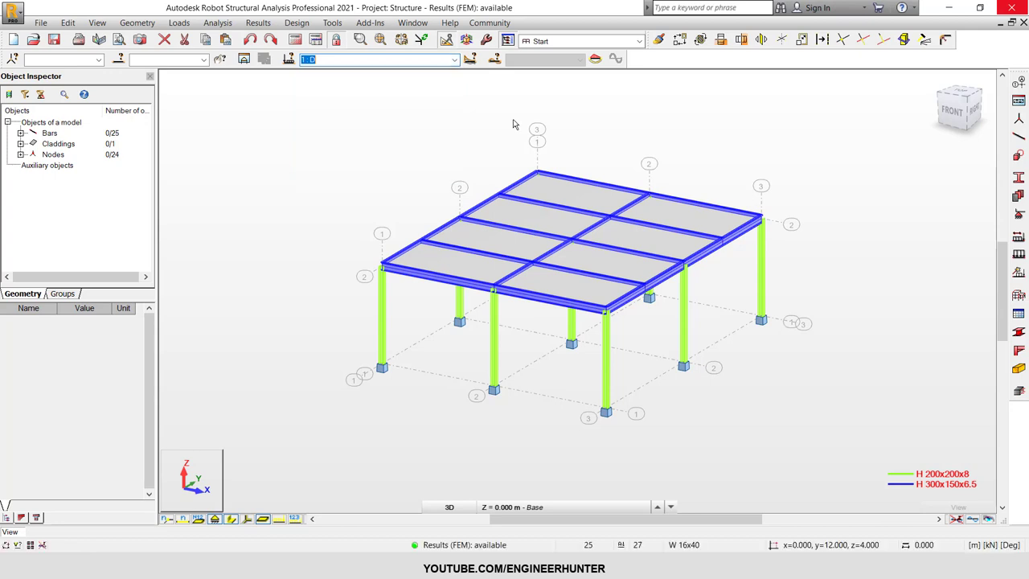
# Launch the IDEA StatiCa Connection add-in and move its Code-check manager clear of the frame's front corner column
pyautogui.click(375, 24)
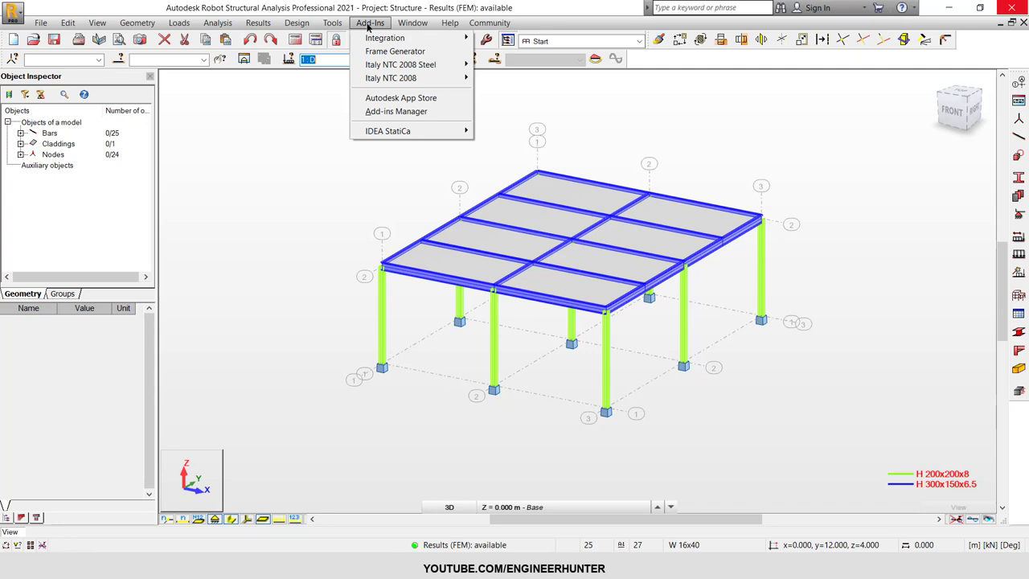
pyautogui.moveTo(404, 135)
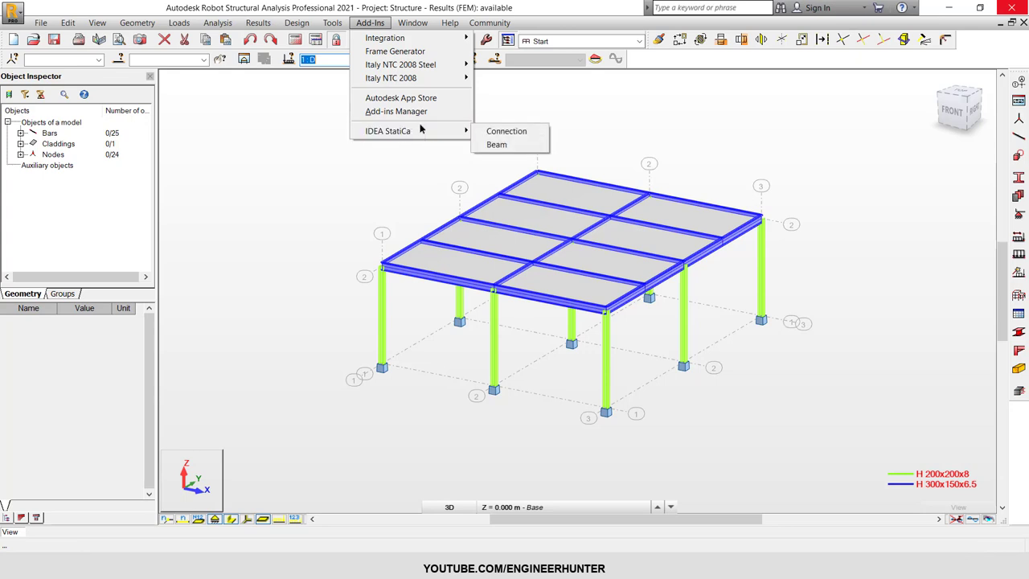
pyautogui.moveTo(455, 134)
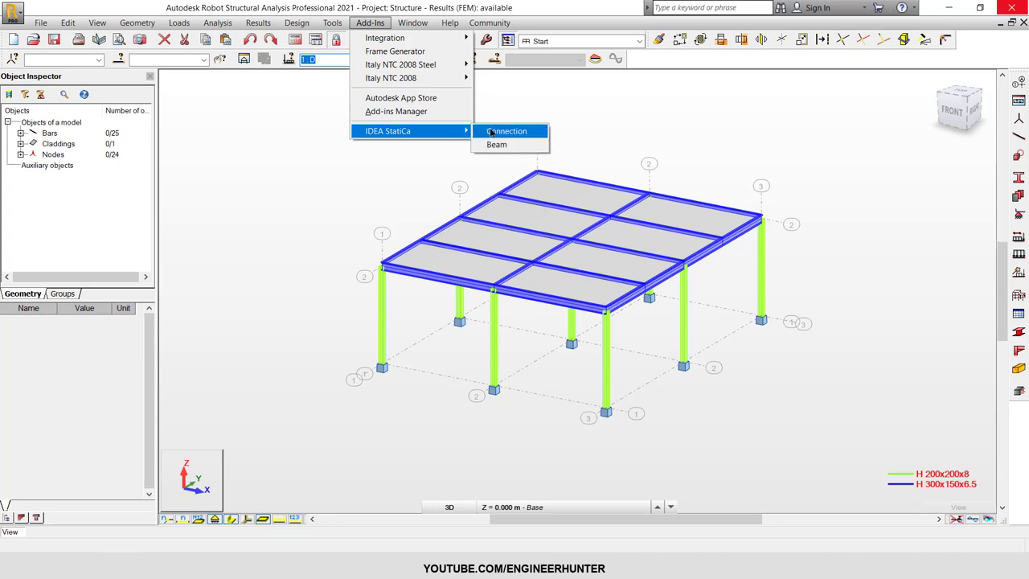
pyautogui.click(504, 134)
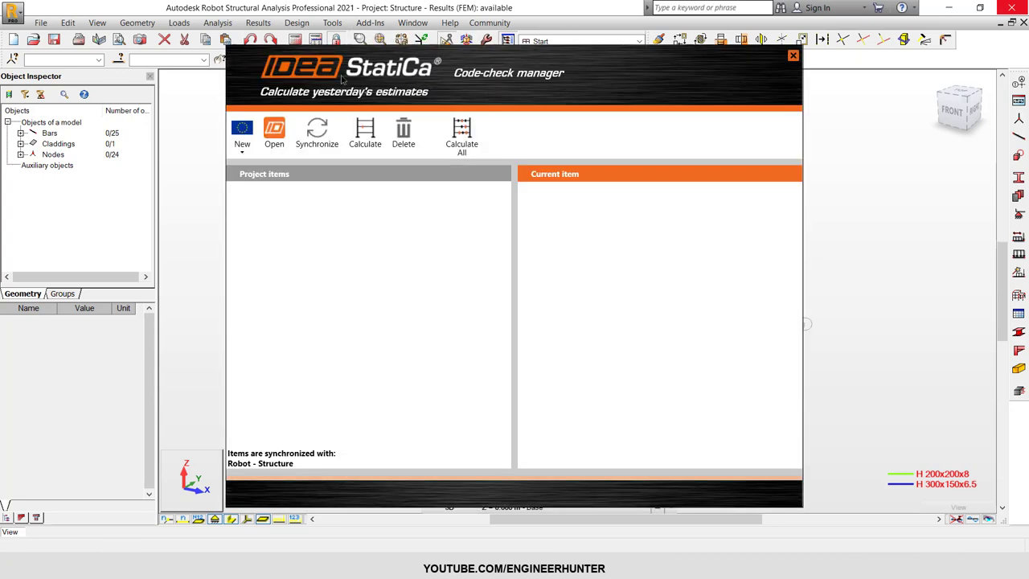
pyautogui.moveTo(365, 73); pyautogui.dragTo(656, 67)
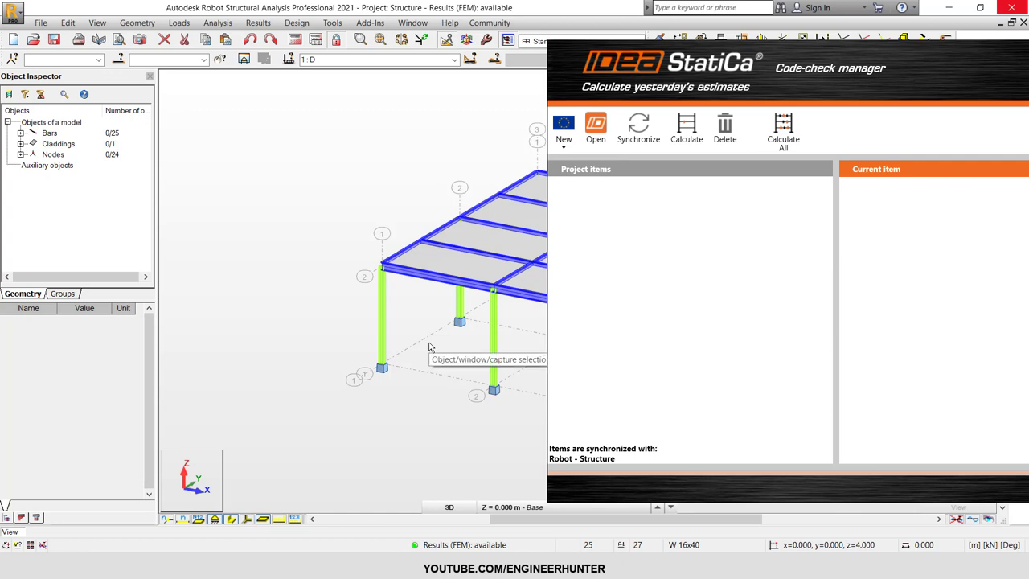
# Select the top node of the front corner column together with the column and both beams meeting there
pyautogui.scroll(4, 270, 185)
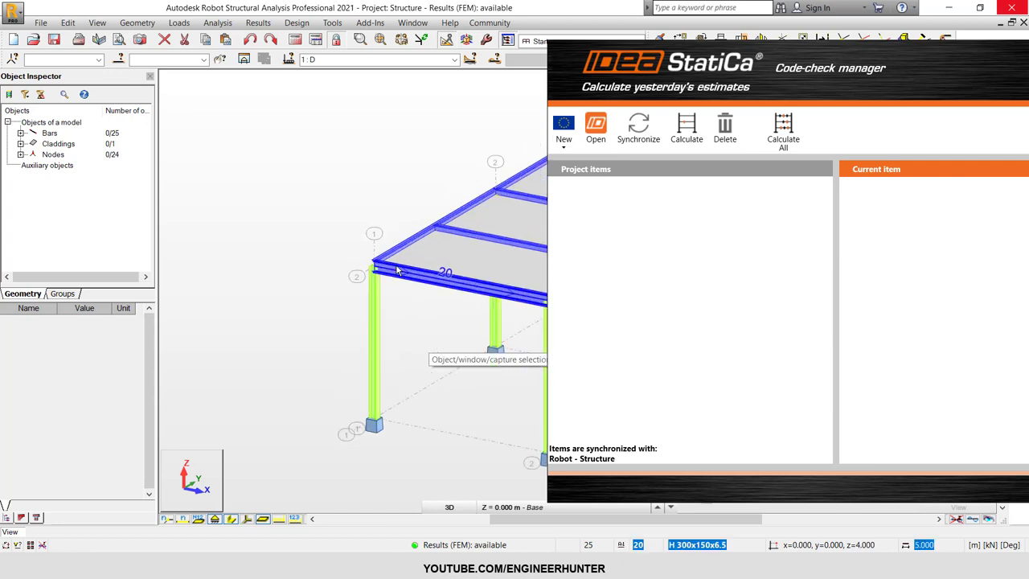
pyautogui.scroll(2, 294, 205)
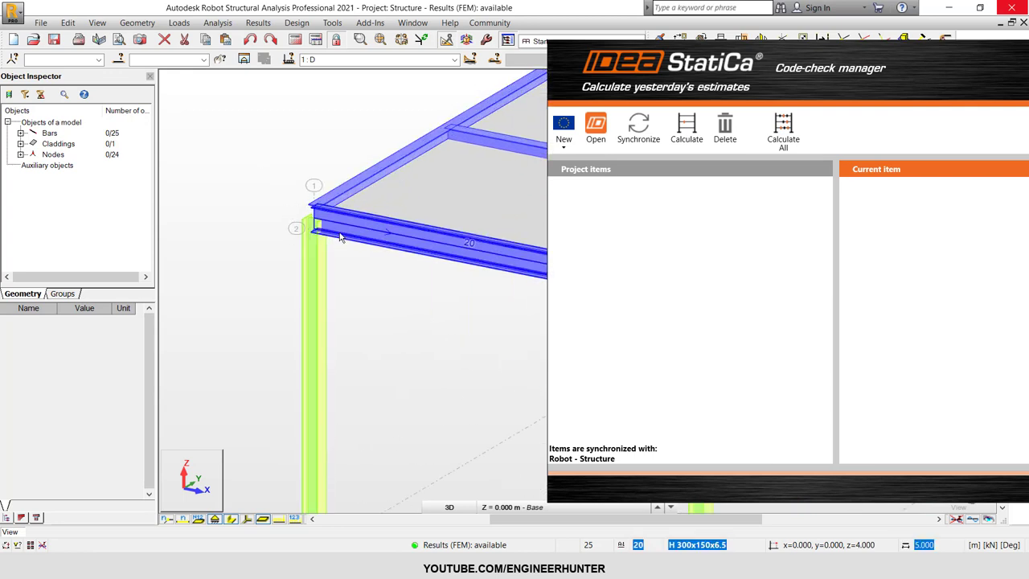
pyautogui.click(313, 207)
pyautogui.keyDown('ctrl'); pyautogui.click(349, 196); pyautogui.keyUp('ctrl')
pyautogui.keyDown('ctrl'); pyautogui.click(311, 258); pyautogui.keyUp('ctrl')
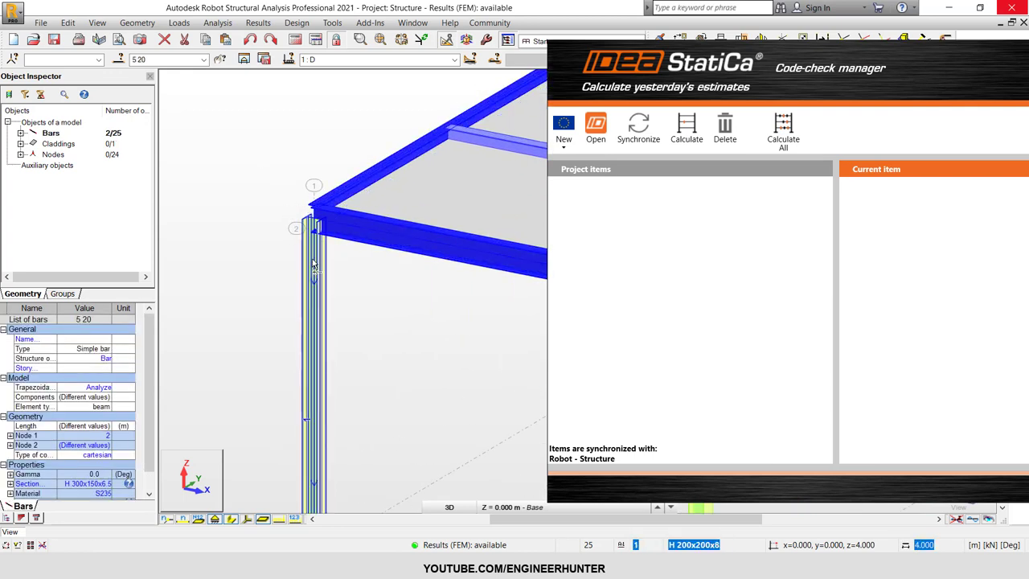
pyautogui.moveTo(260, 144); pyautogui.dragTo(354, 272)
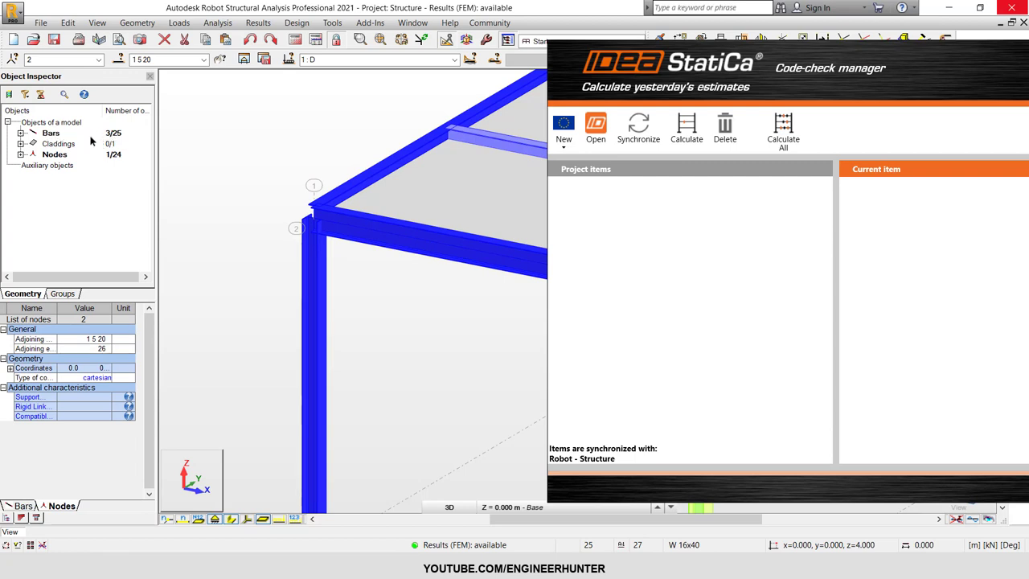
# Create a new AISC connection from the selected node and bars and finish its configuration
pyautogui.click(562, 145)
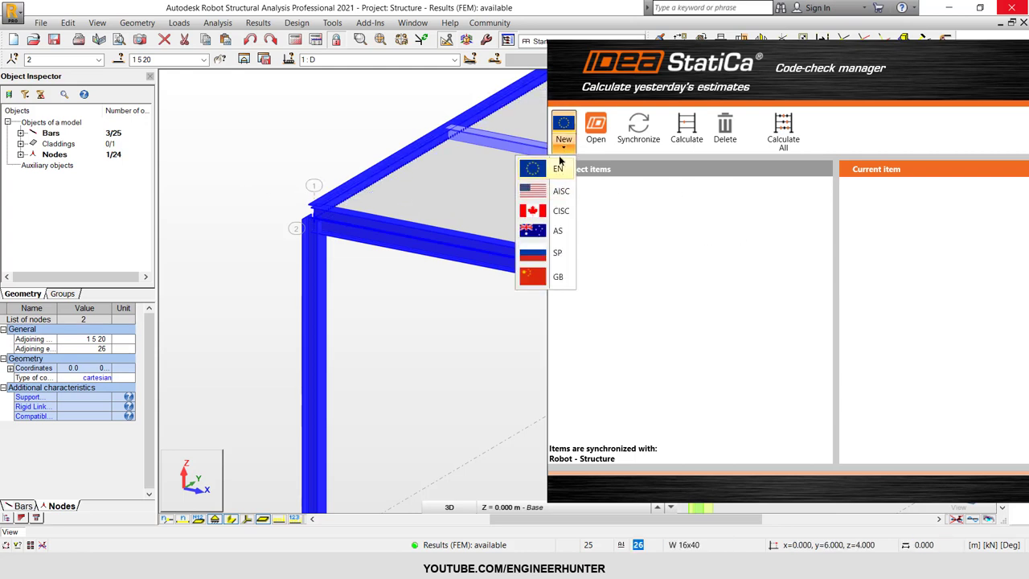
pyautogui.click(550, 195)
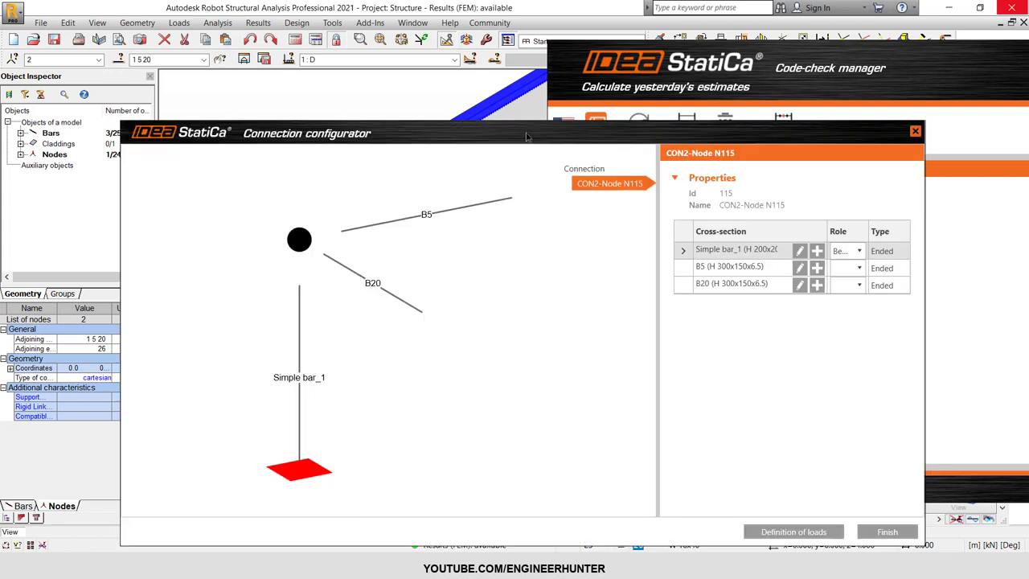
pyautogui.moveTo(527, 137); pyautogui.dragTo(531, 68)
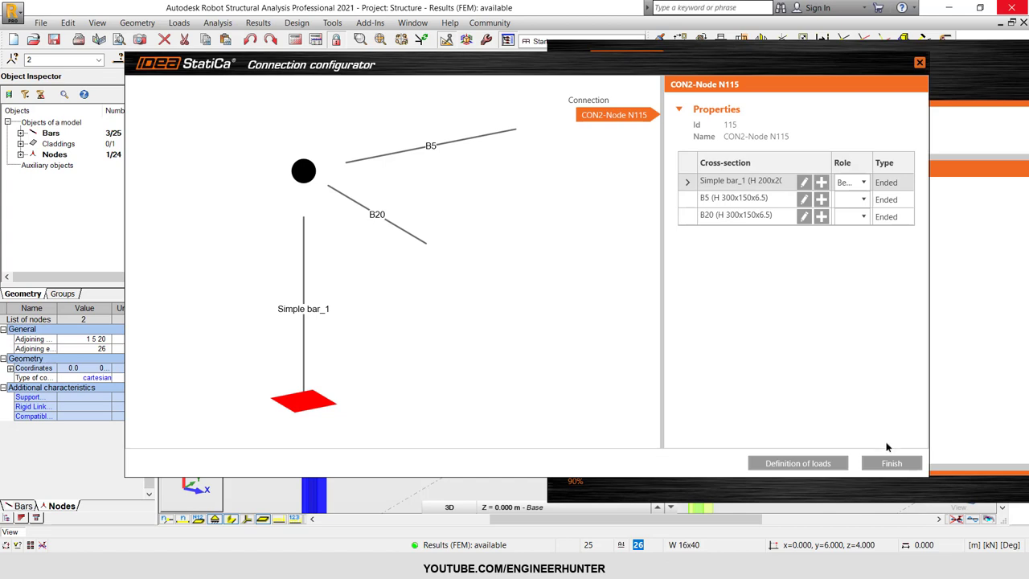
pyautogui.click(879, 468)
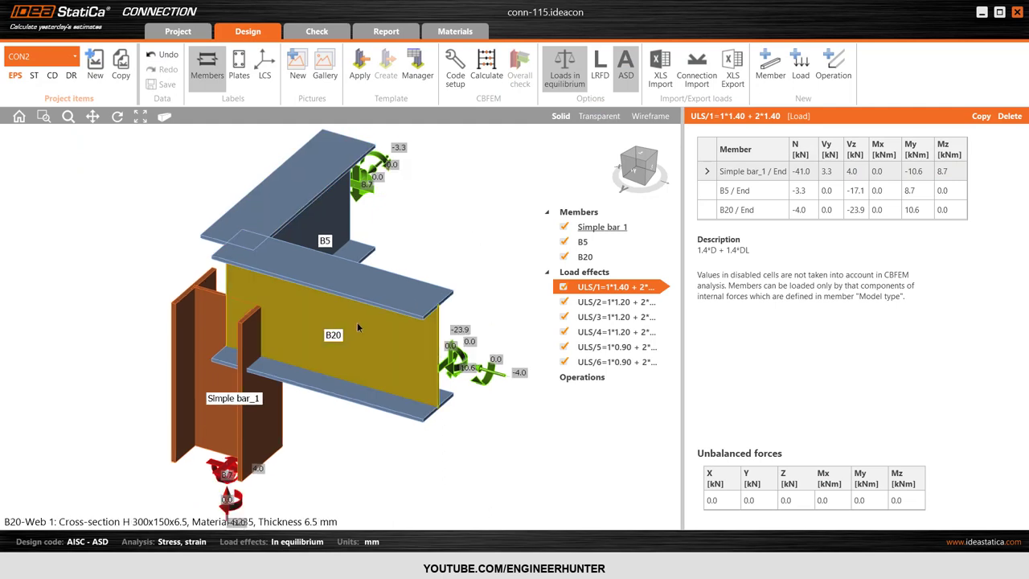
# Switch the connection's AISC design method to LRFD
pyautogui.scroll(-3, 407, 217)
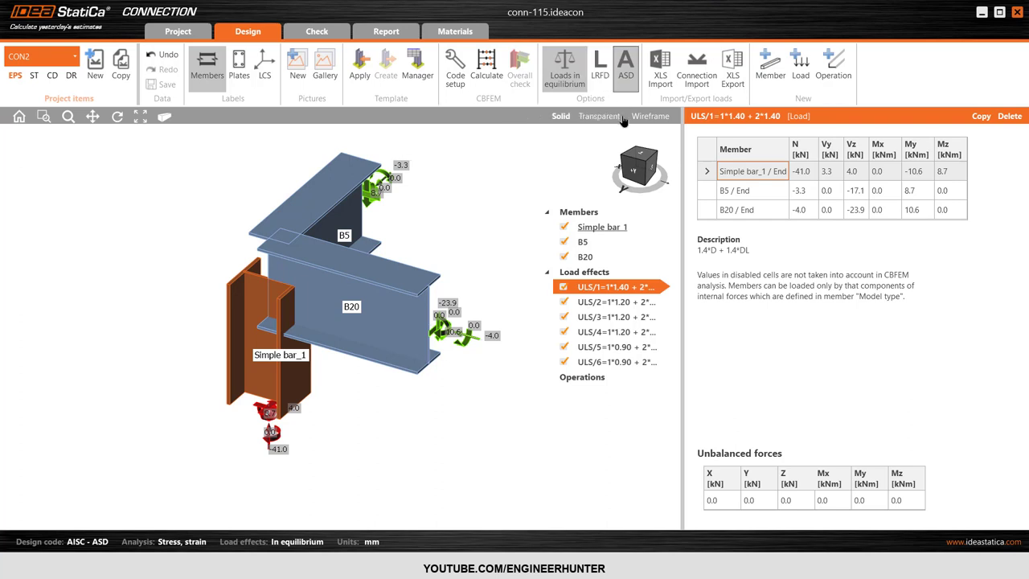
pyautogui.click(601, 71)
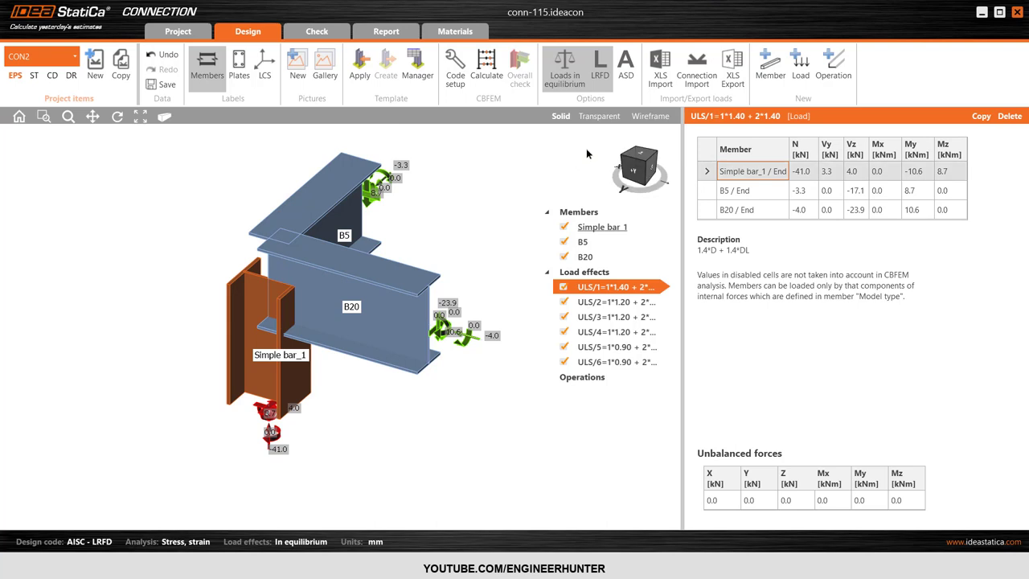
# Inspect the imported joint, hiding and restoring the member labels and collapsing the member list
pyautogui.click(640, 160)
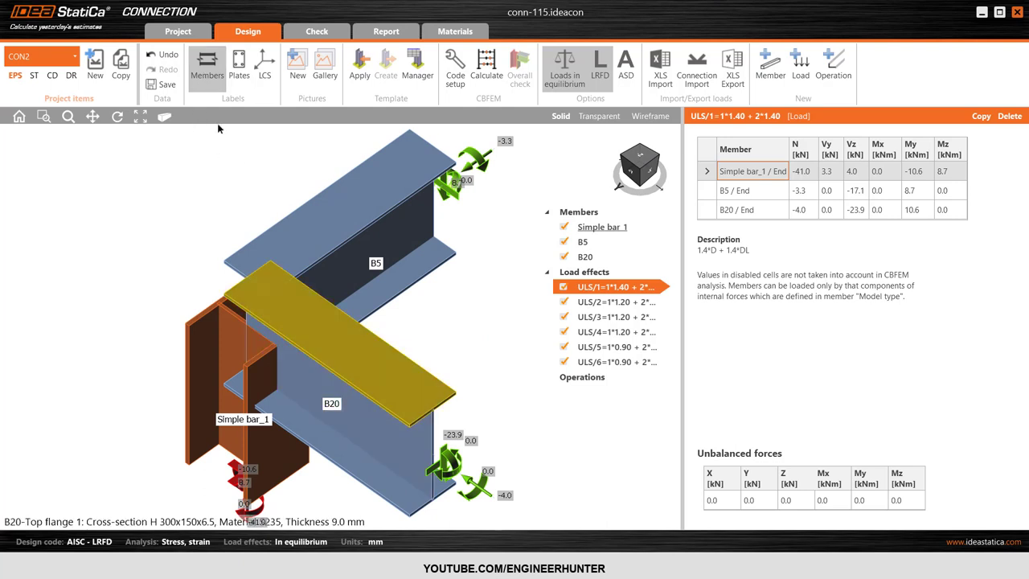
pyautogui.click(204, 75)
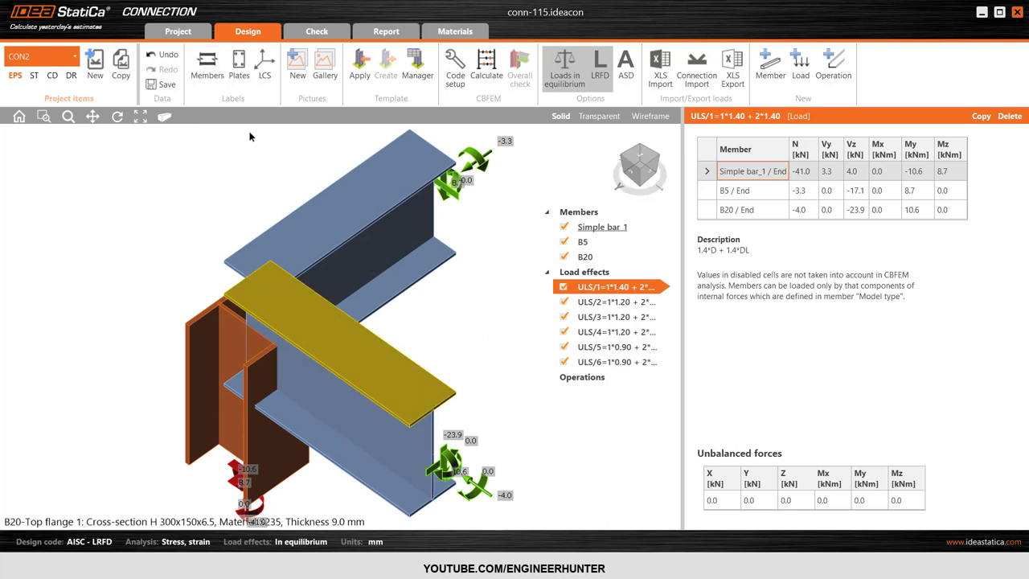
pyautogui.click(208, 76)
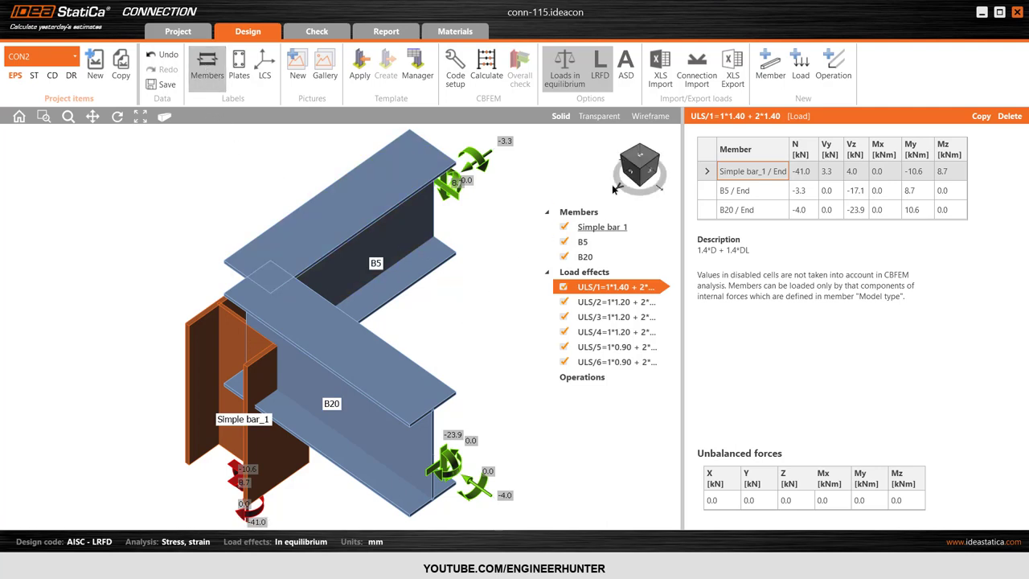
pyautogui.click(549, 213)
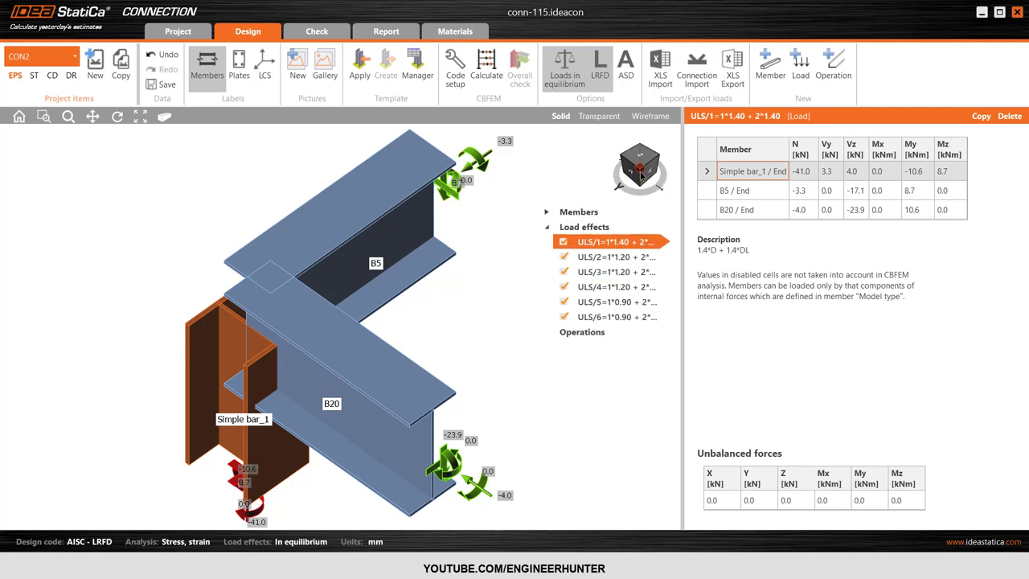
# Connect member B20 to column Simple bar_1 using the bolted end plate design with column stiffeners
pyautogui.click(643, 167)
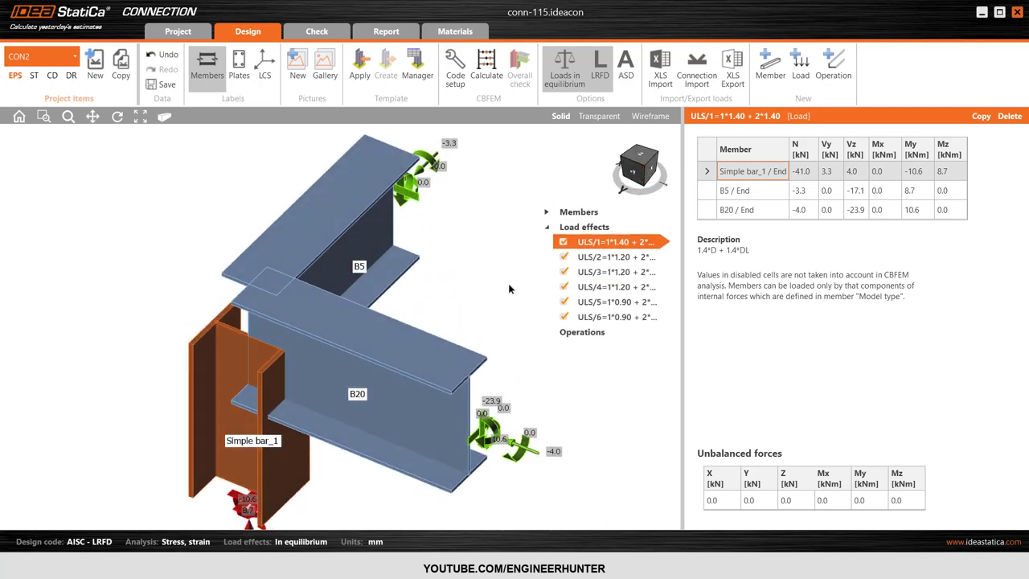
pyautogui.moveTo(434, 254); pyautogui.dragTo(437, 218, button='middle')
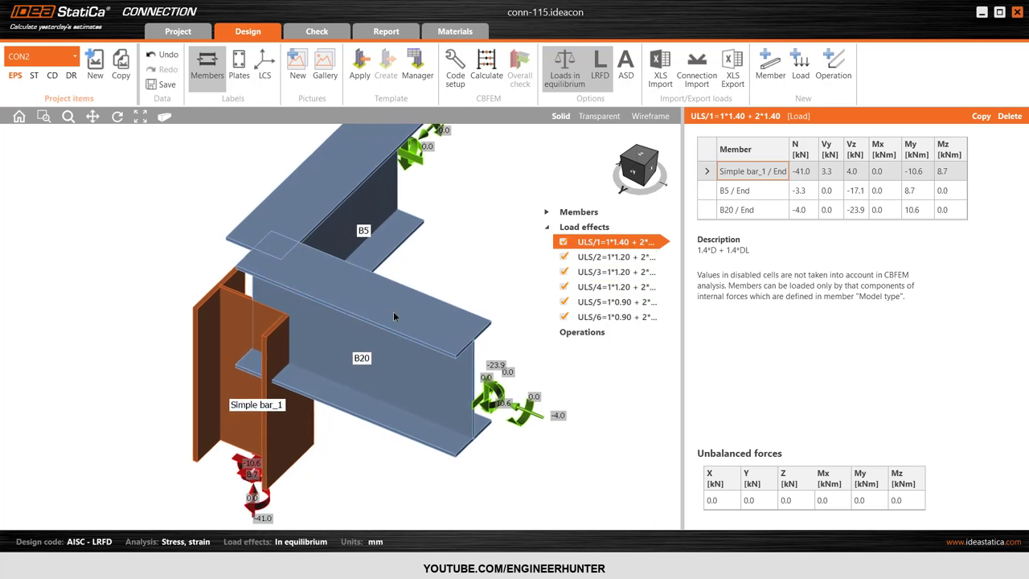
pyautogui.click(338, 346)
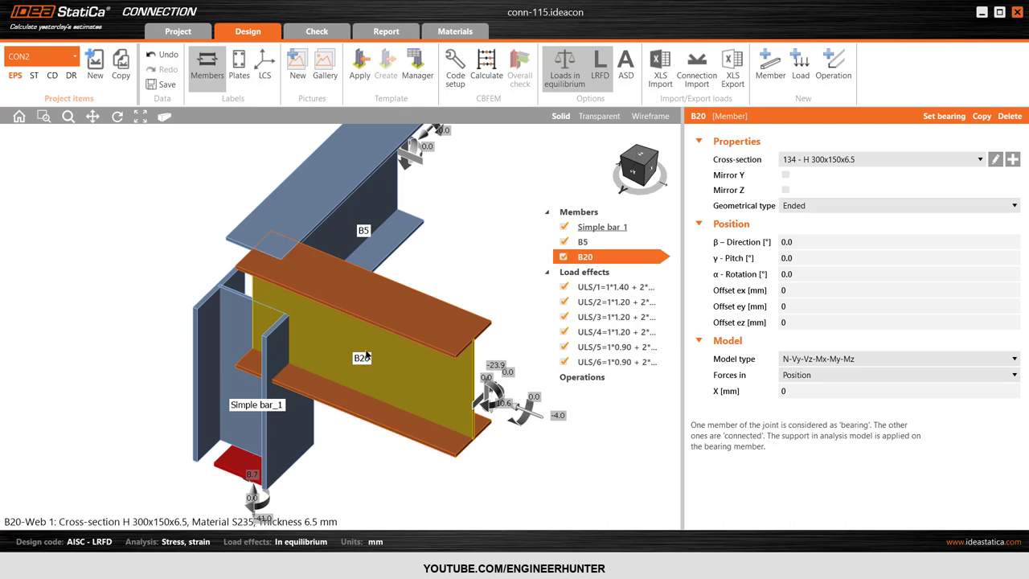
pyautogui.click(241, 402)
pyautogui.click(397, 354)
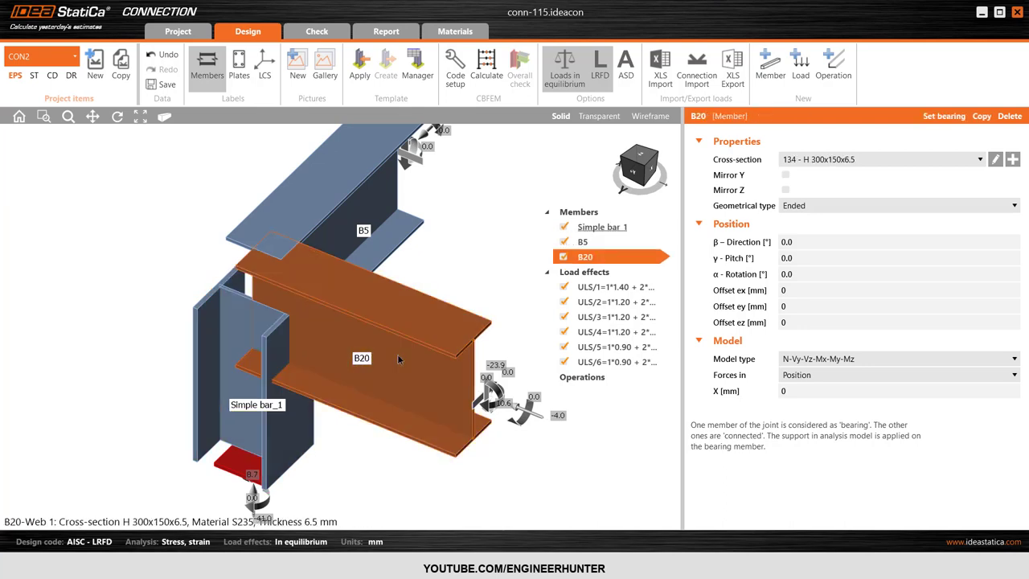
pyautogui.rightClick(338, 333)
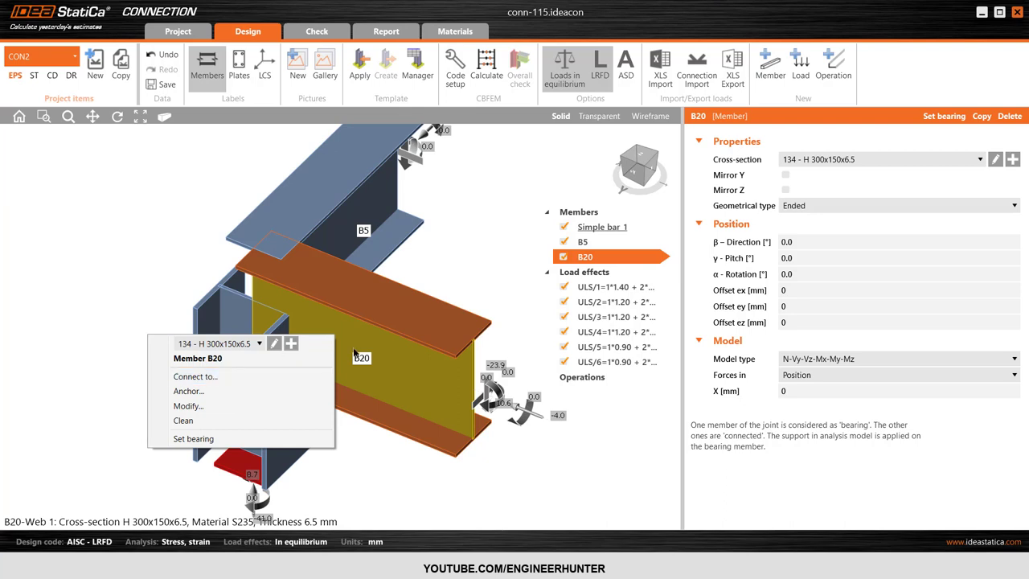
pyautogui.click(212, 379)
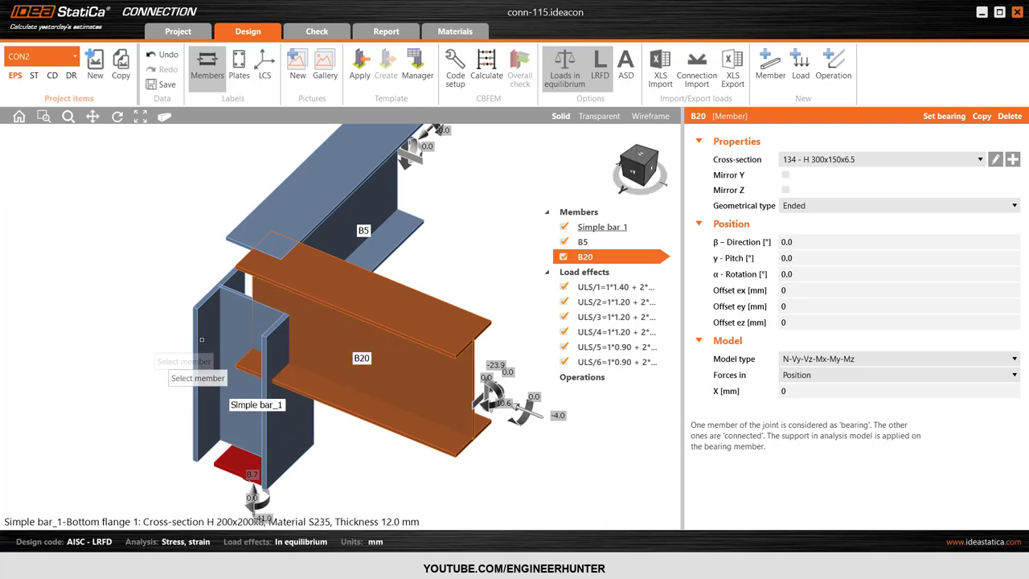
pyautogui.click(219, 343)
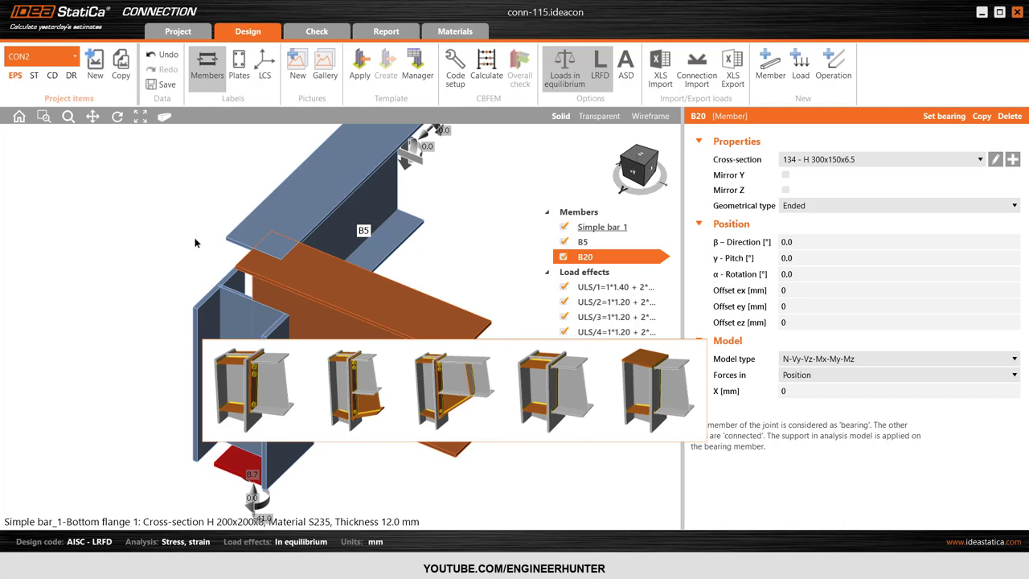
pyautogui.click(268, 398)
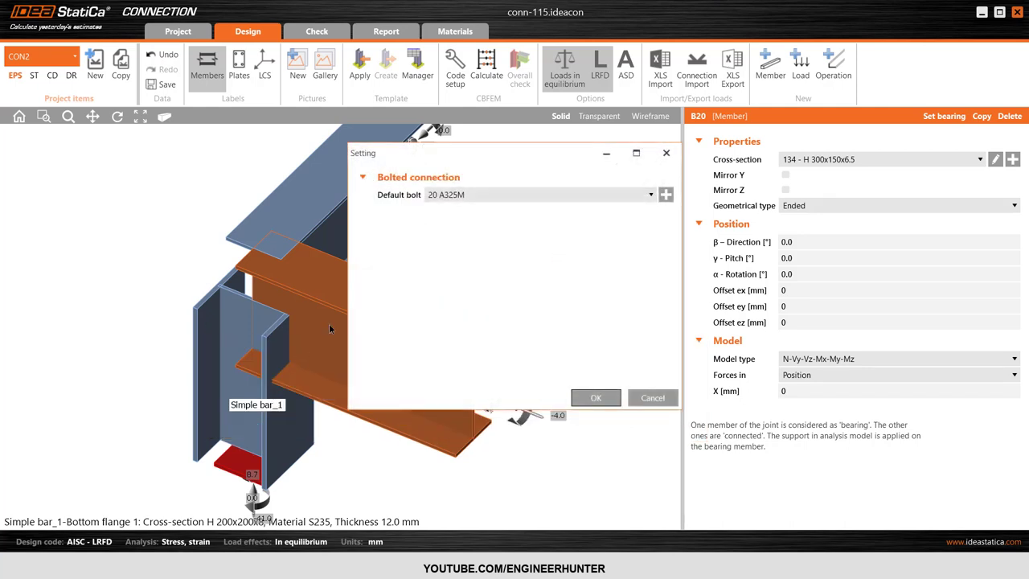
# Keep 20 A325M as the default bolt and generate the end plate connection
pyautogui.click(455, 196)
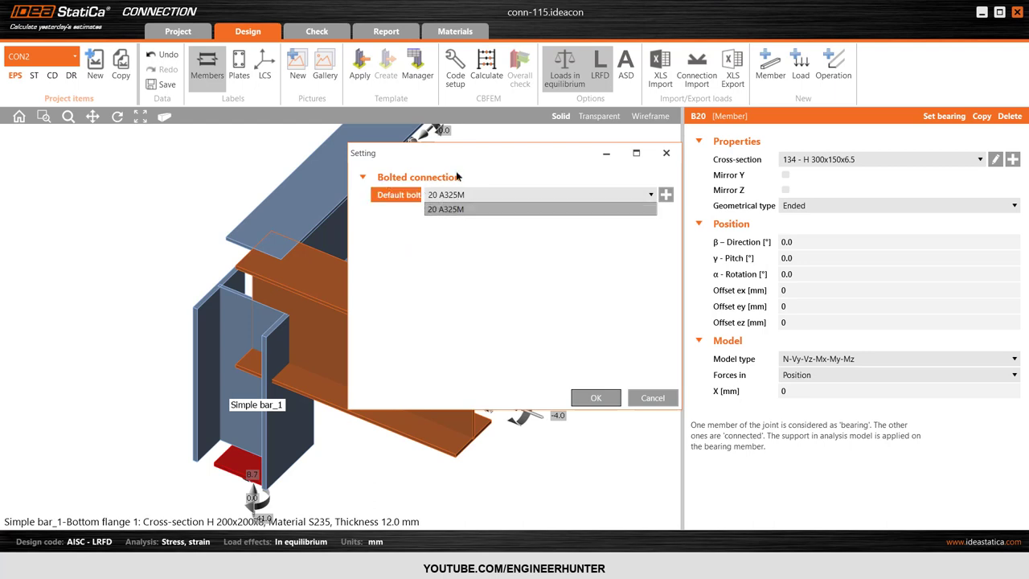
pyautogui.click(433, 256)
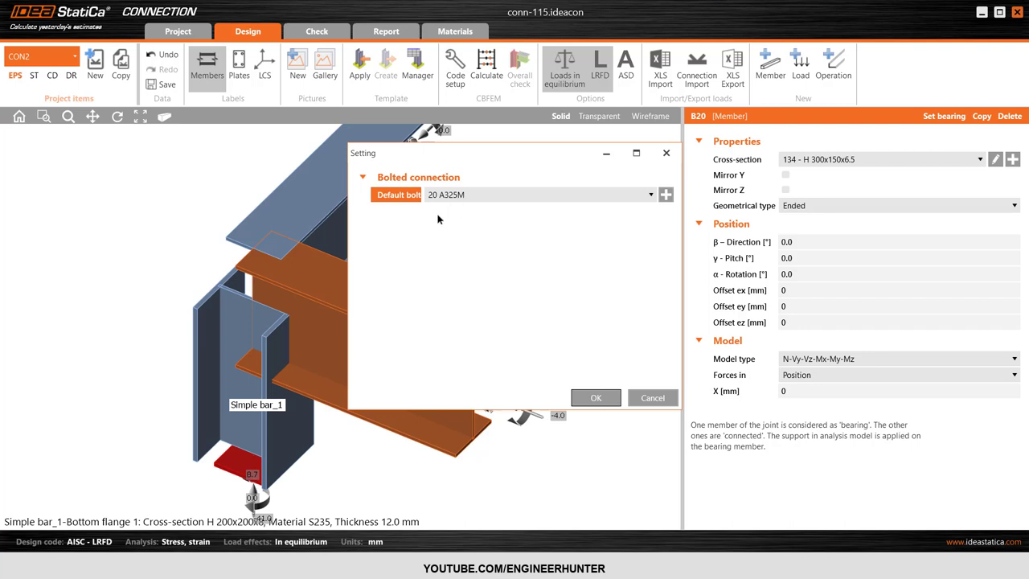
pyautogui.click(595, 396)
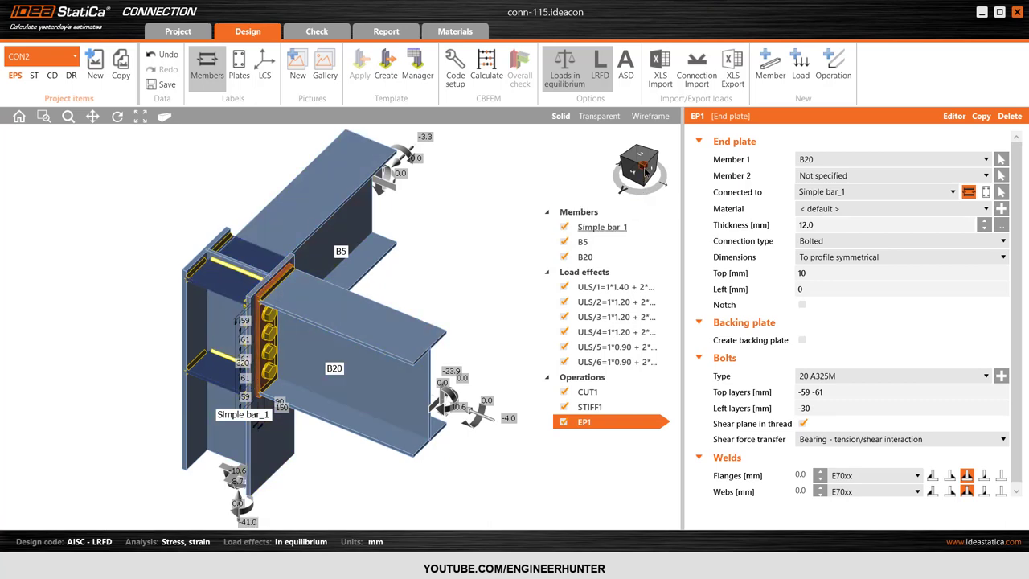
# Examine the bolted end plate joint and the adjoining beam B5 from different sides
pyautogui.click(646, 170)
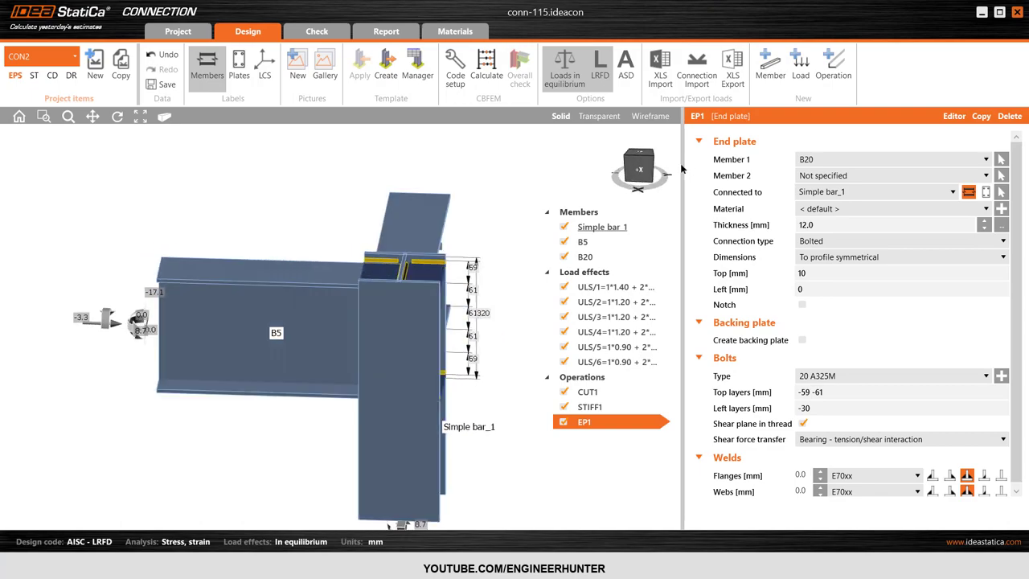
pyautogui.click(643, 164)
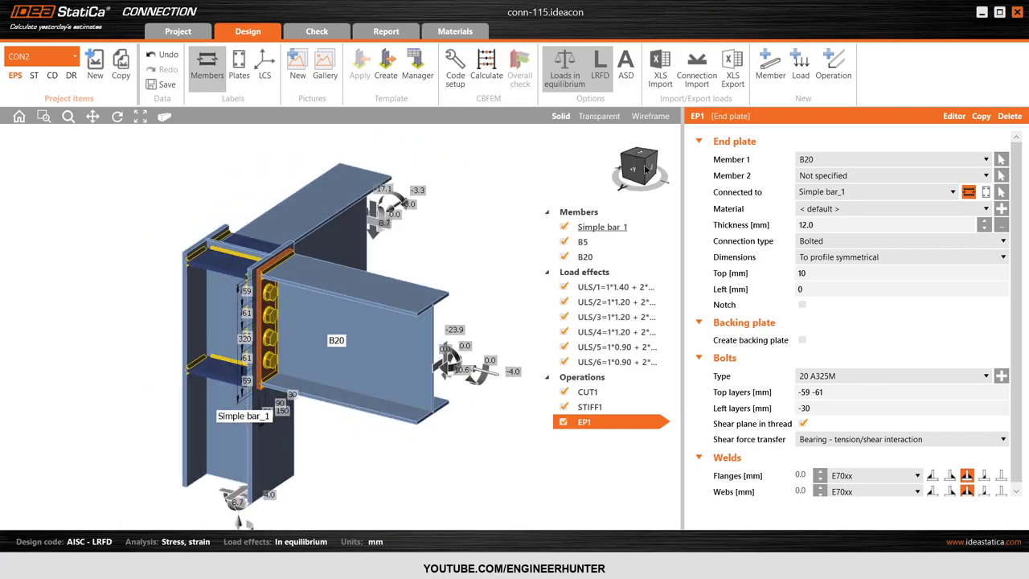
pyautogui.click(644, 170)
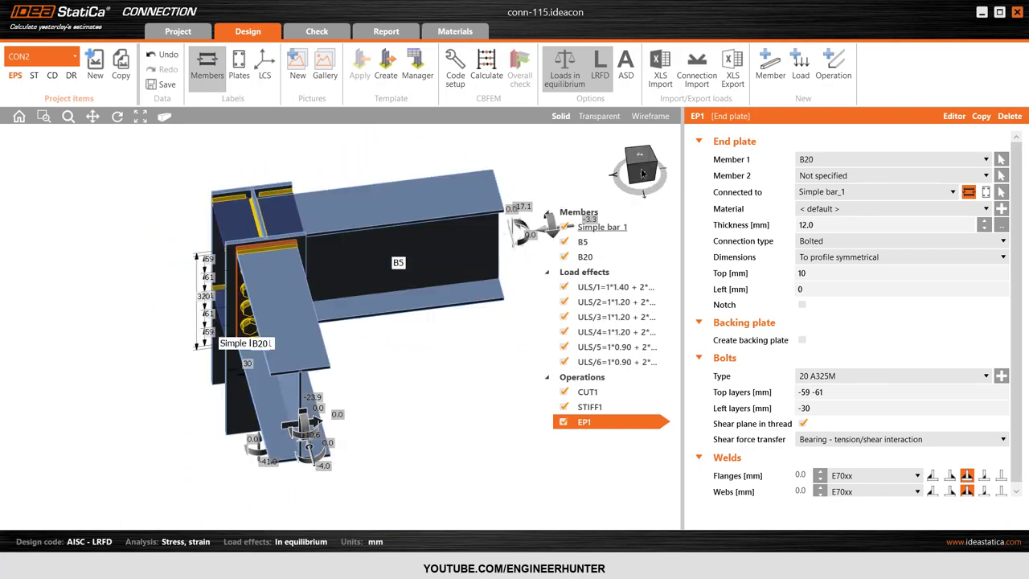
# Try the Front location for the column stiffeners STIFF1, and set their location to Rear
pyautogui.click(642, 172)
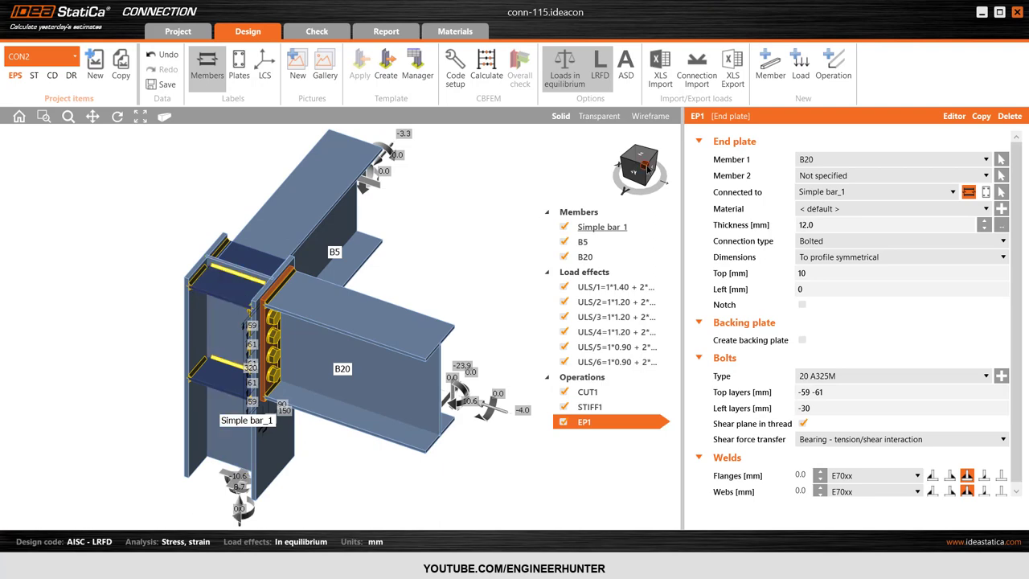
pyautogui.click(647, 166)
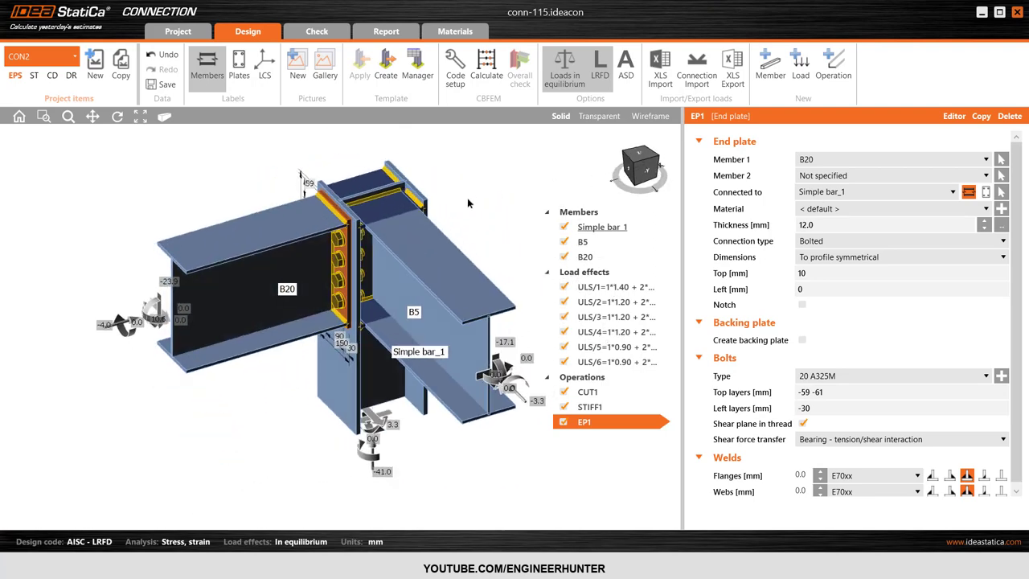
pyautogui.scroll(3, 434, 198)
pyautogui.click(319, 214)
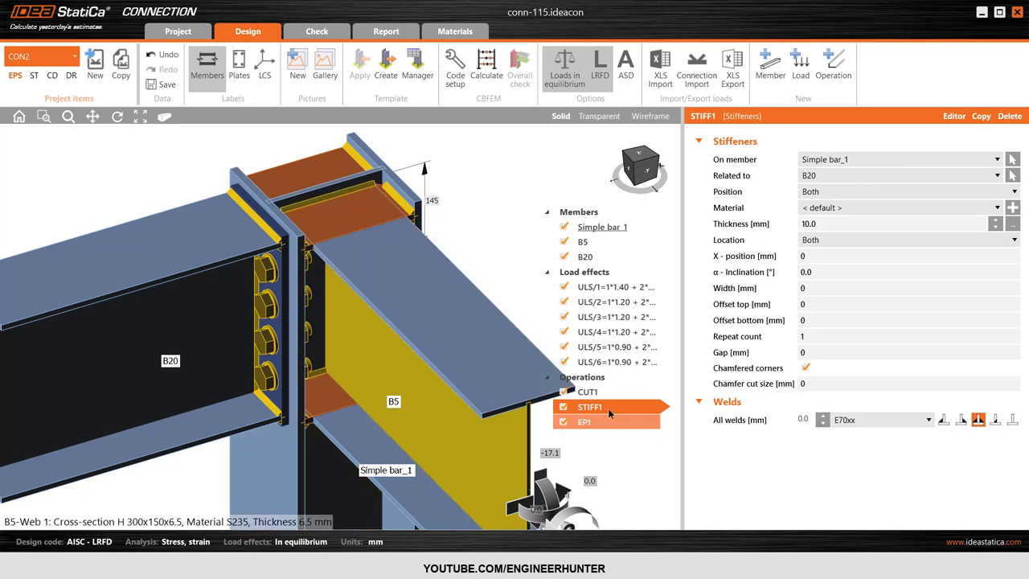
pyautogui.click(833, 239)
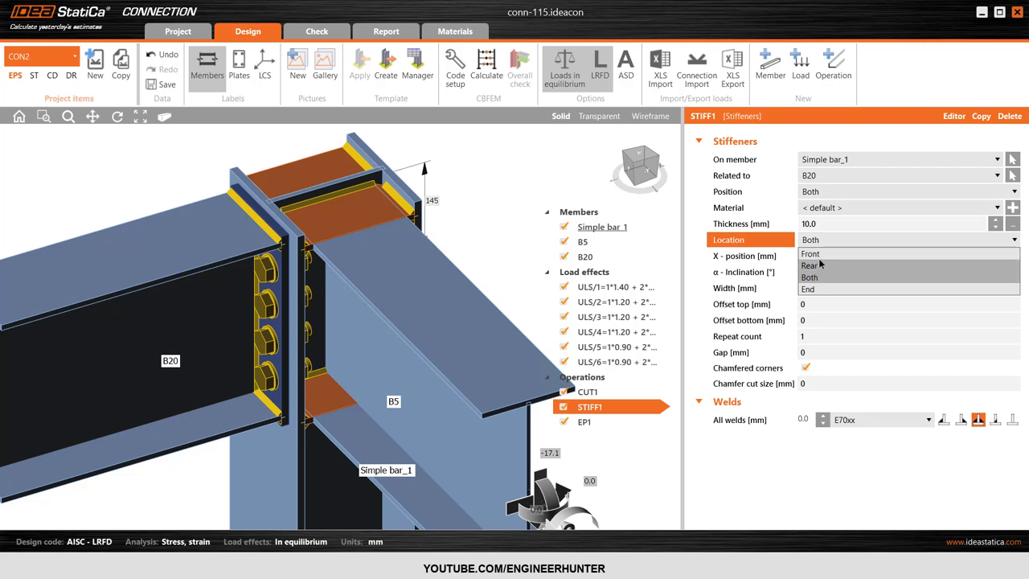
pyautogui.click(824, 254)
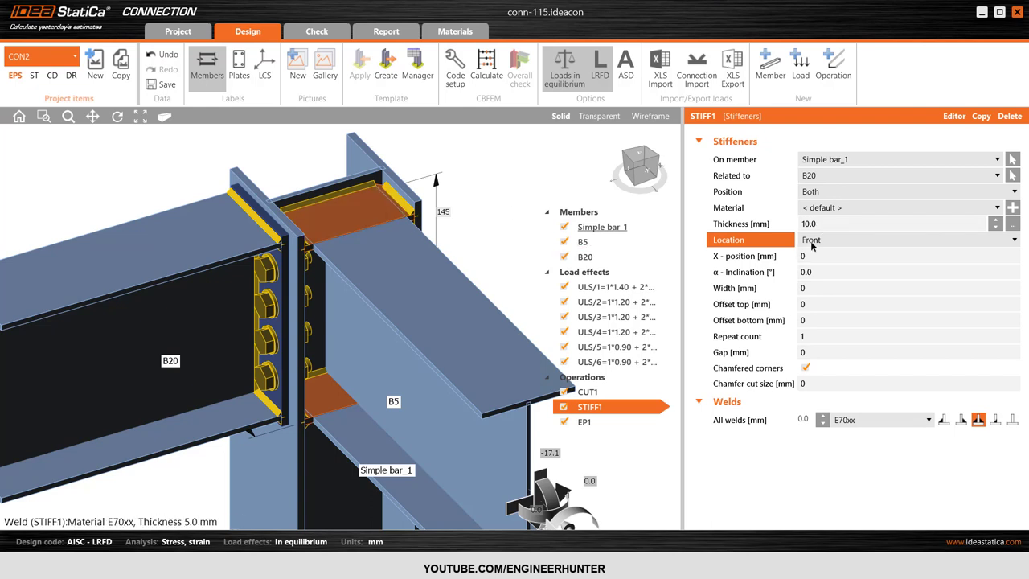
pyautogui.click(812, 242)
pyautogui.click(810, 266)
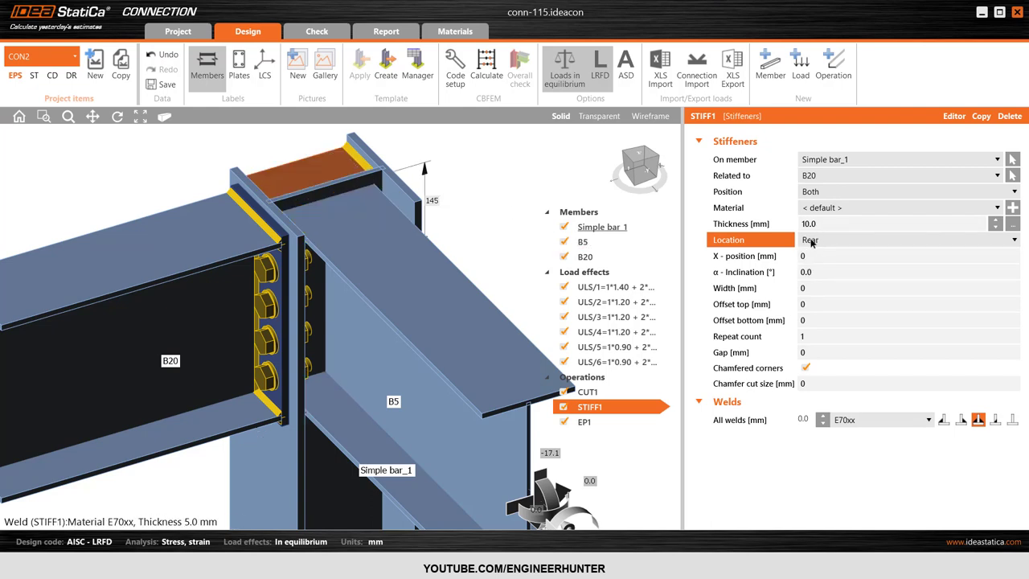
# Set the size of all welds on the column stiffeners to 5 mm
pyautogui.moveTo(641, 166); pyautogui.dragTo(693, 208)
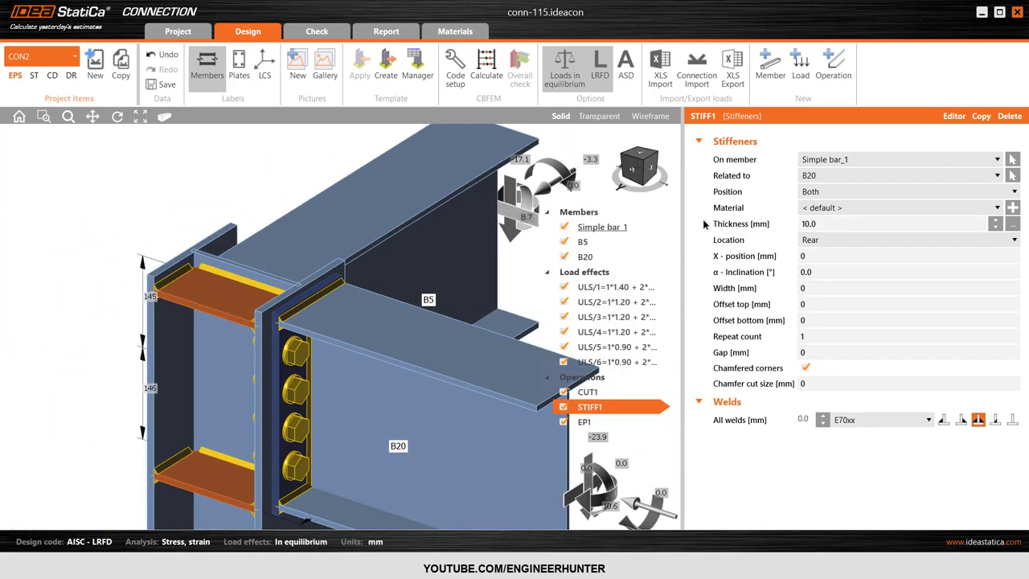
pyautogui.click(805, 420)
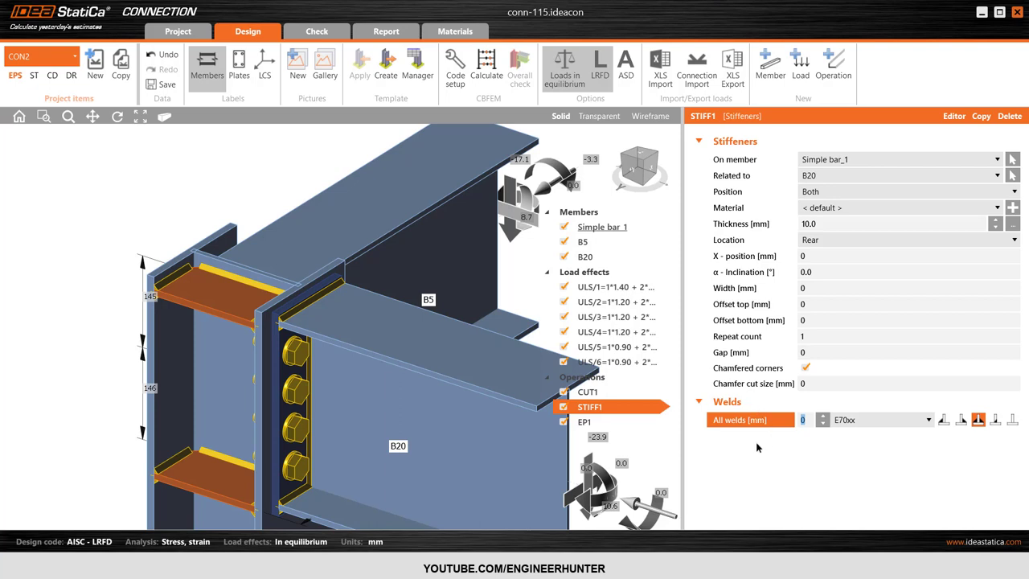
pyautogui.write('5')
pyautogui.press('Tab')
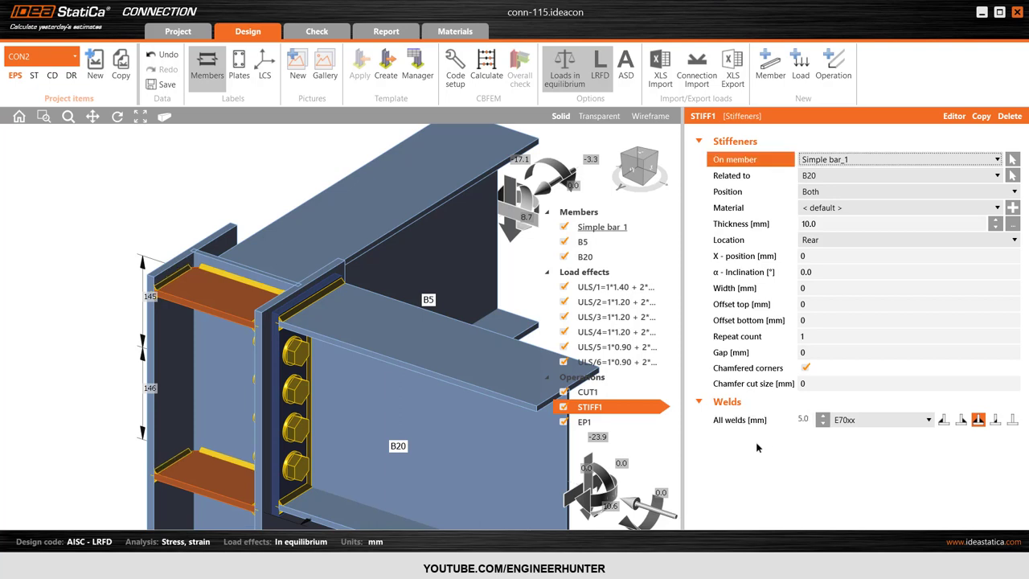
# Review the end plate settings and examine what cut CUT1 does to the column by switching it off and on again
pyautogui.scroll(-2, 184, 179)
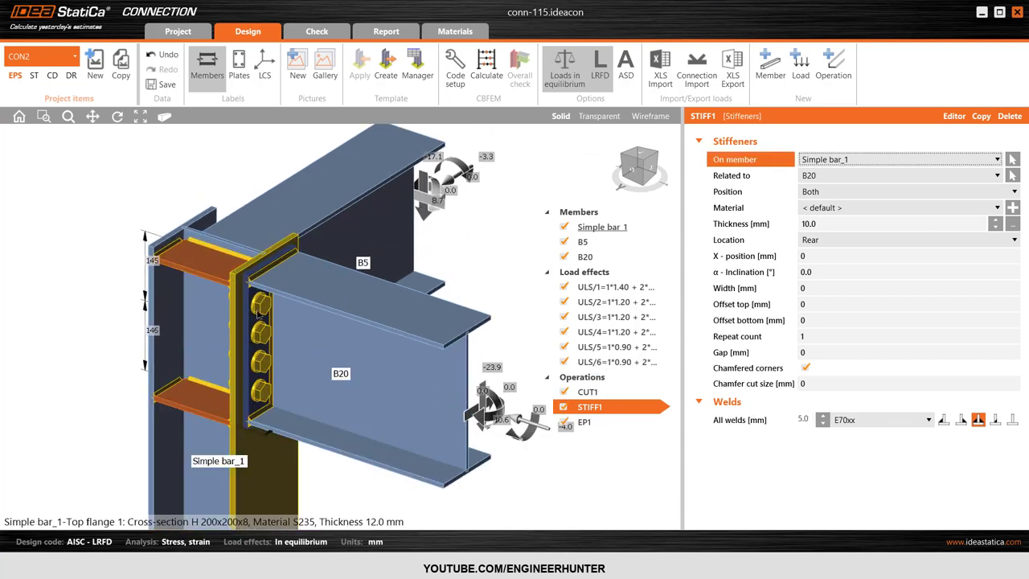
pyautogui.click(252, 346)
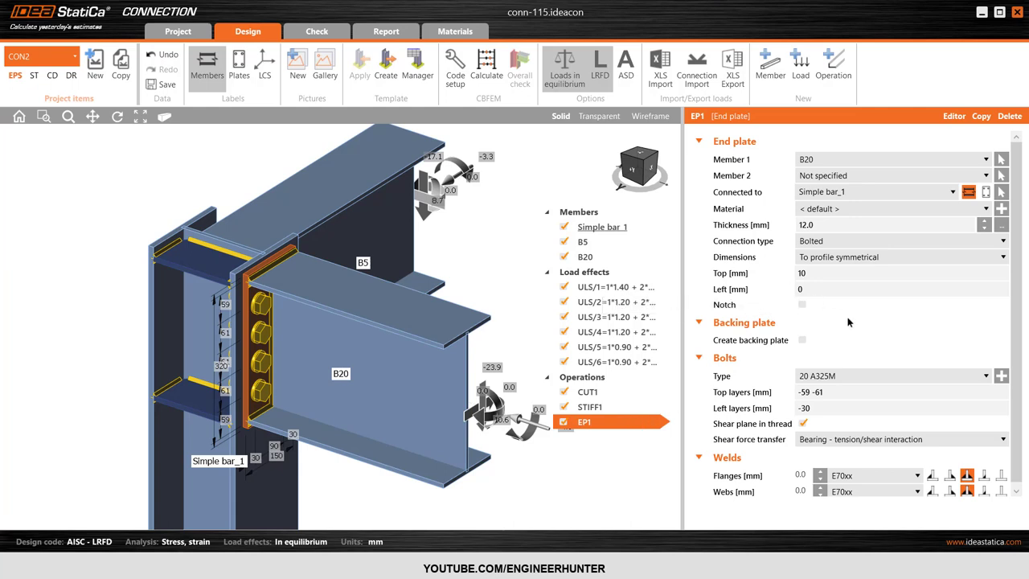
pyautogui.click(592, 393)
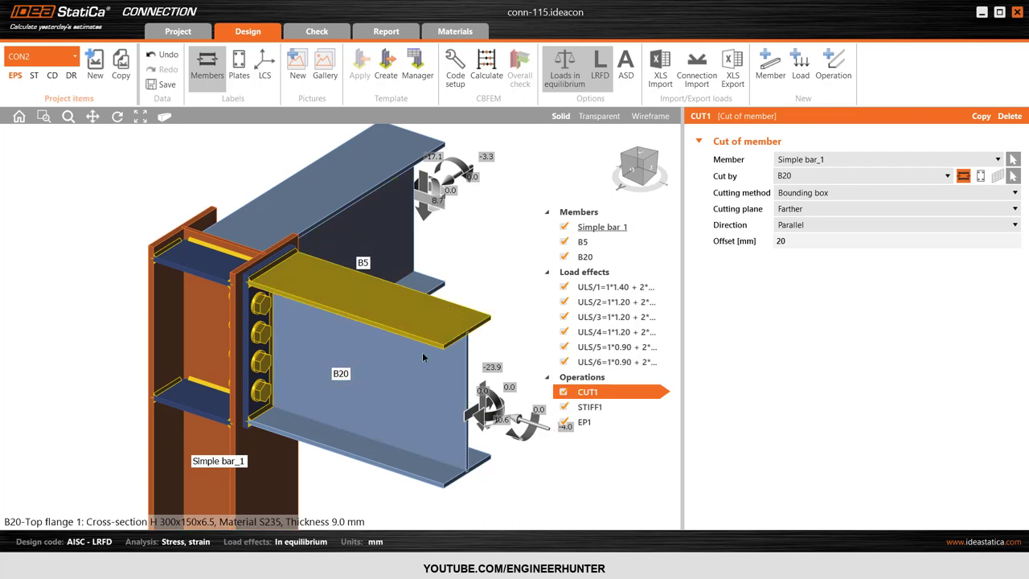
pyautogui.click(563, 392)
pyautogui.click(564, 393)
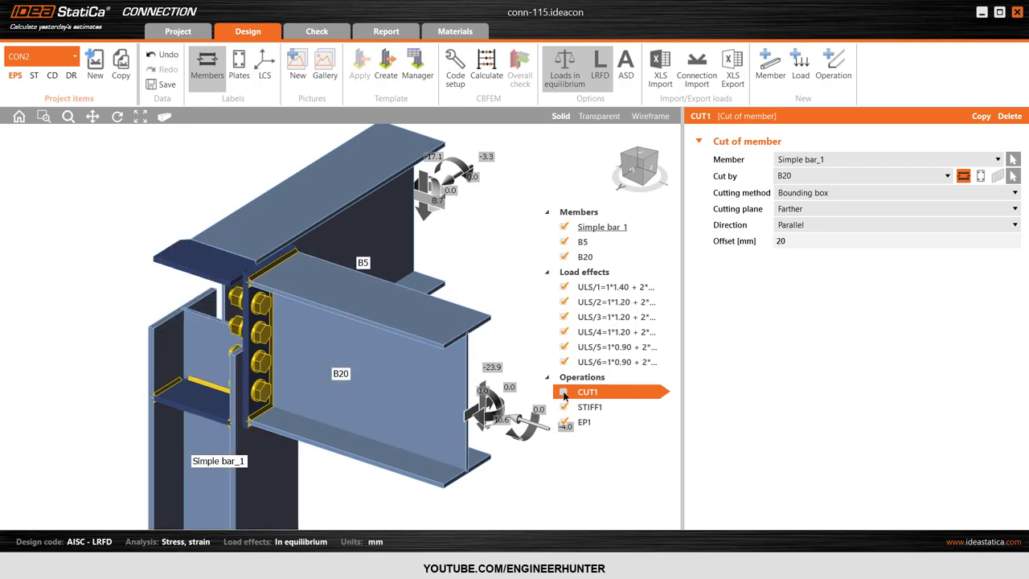
pyautogui.click(564, 392)
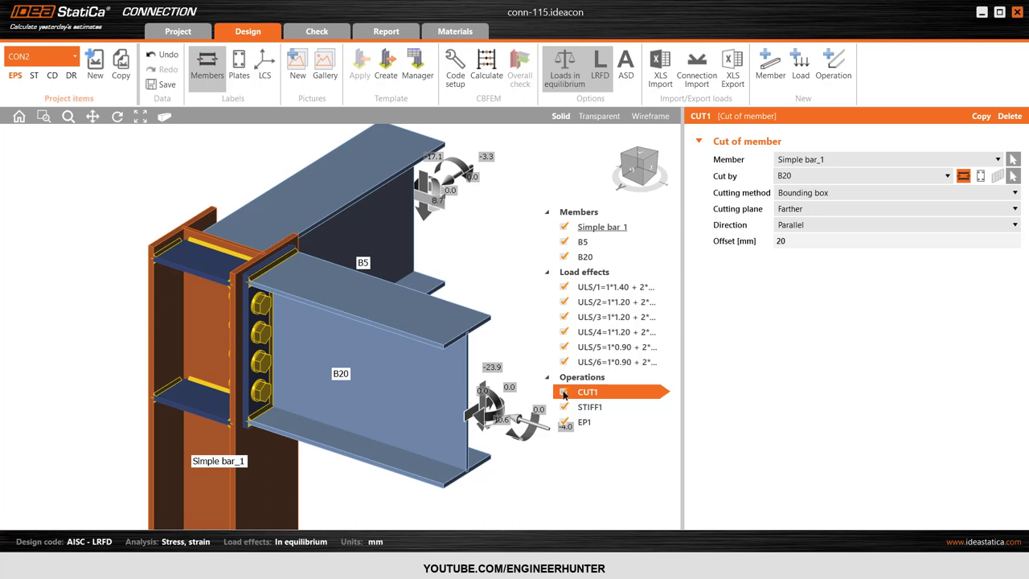
pyautogui.click(564, 392)
# Set the material of end plate EP1 on beam B20 to S235
pyautogui.click(253, 320)
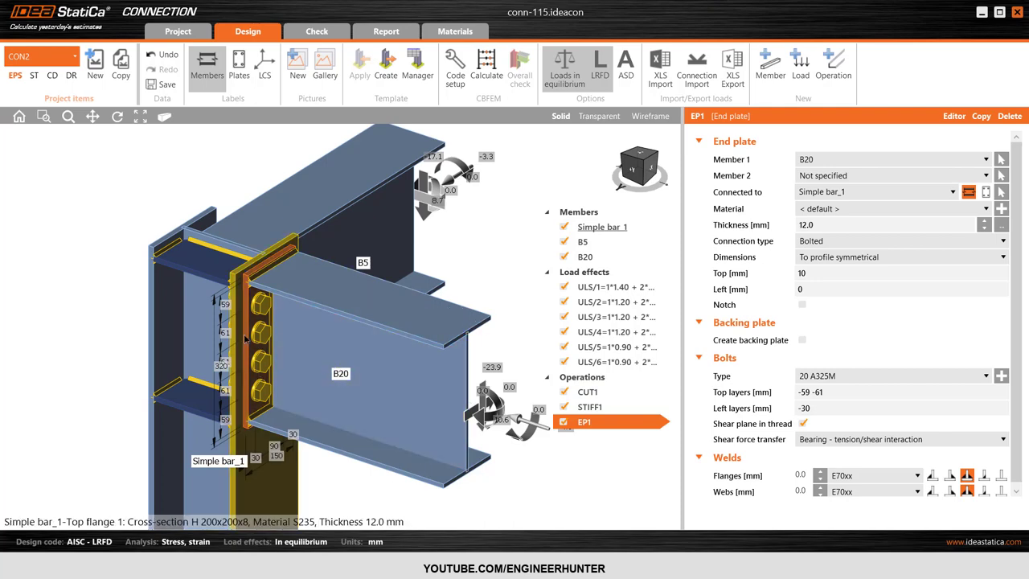
pyautogui.moveTo(269, 366); pyautogui.dragTo(268, 306, button='middle')
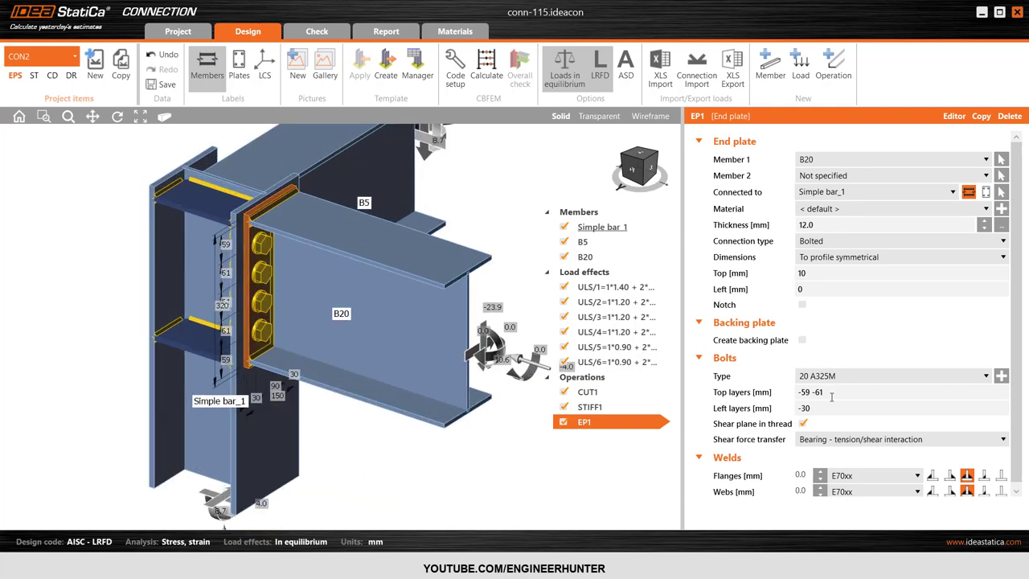
pyautogui.click(822, 210)
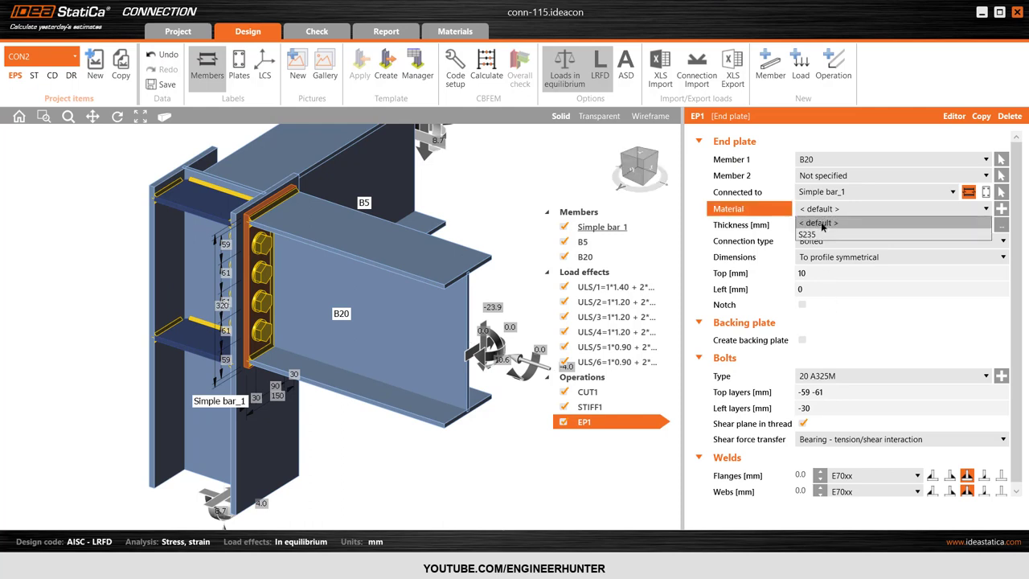
pyautogui.click(816, 239)
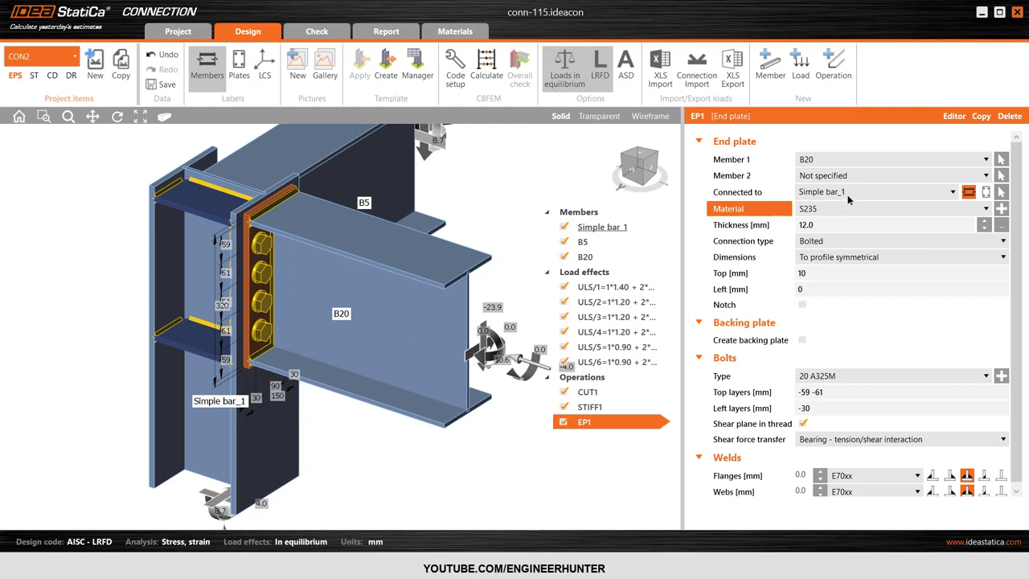
# Set the top layers of the end plate bolts to -60 mm
pyautogui.scroll(-1, 822, 306)
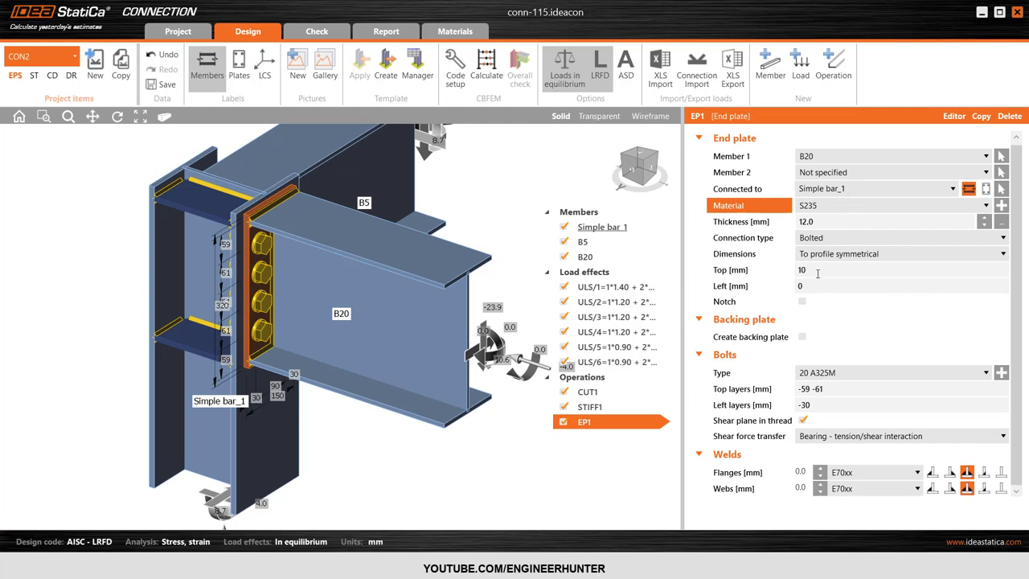
pyautogui.click(817, 273)
pyautogui.click(821, 389)
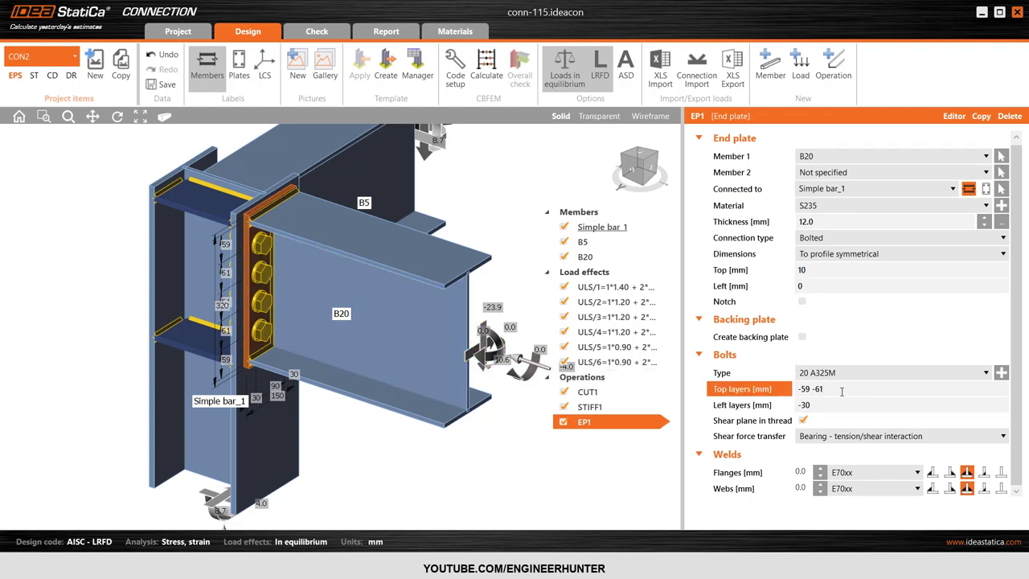
pyautogui.moveTo(842, 390); pyautogui.dragTo(787, 395)
pyautogui.write('-60')
pyautogui.press('Tab')
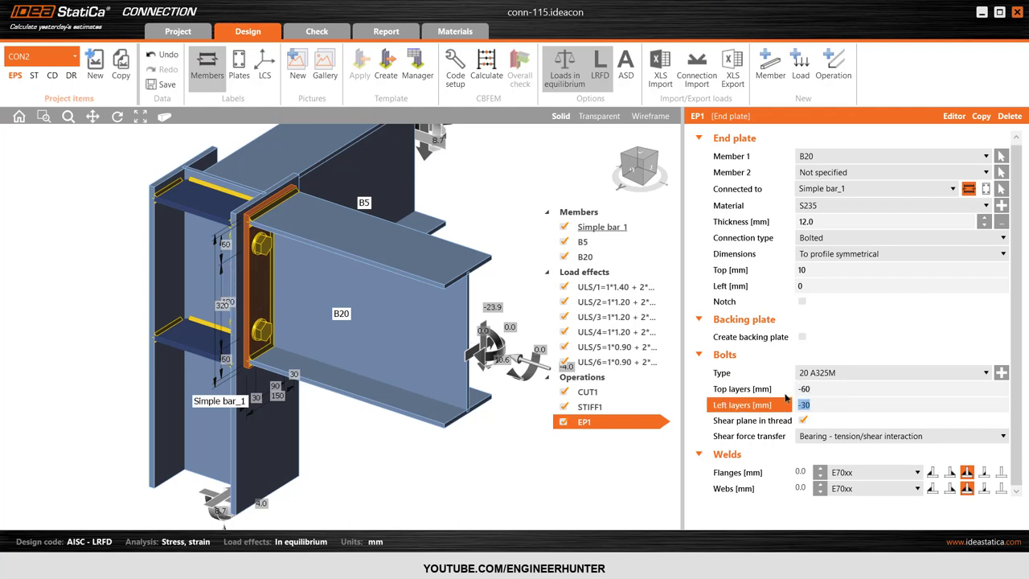
pyautogui.click(807, 391)
pyautogui.click(825, 416)
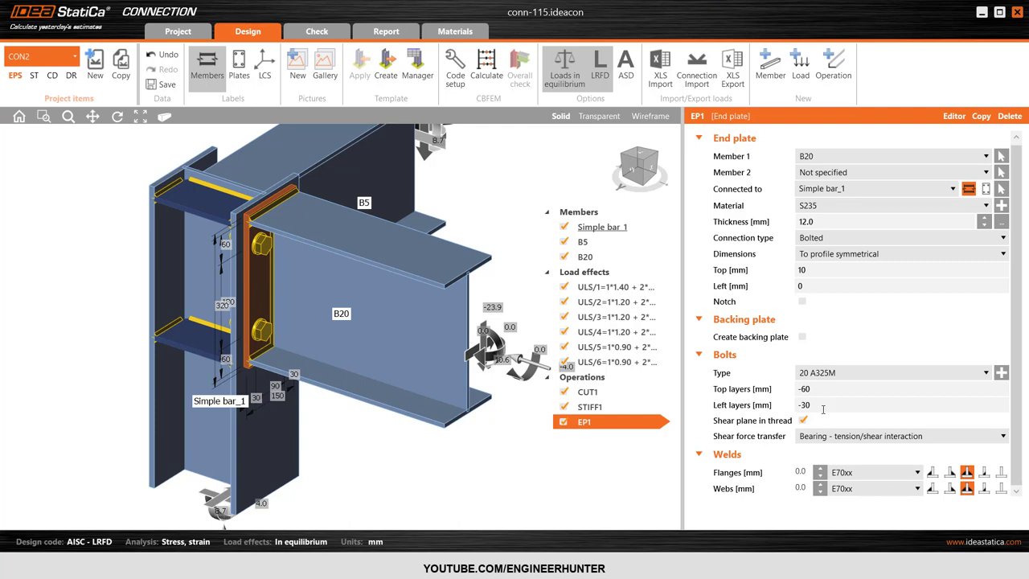
# View the end plate face-on with the member labels hidden and set its bolts' left layers to -35 mm
pyautogui.click(823, 409)
pyautogui.click(641, 164)
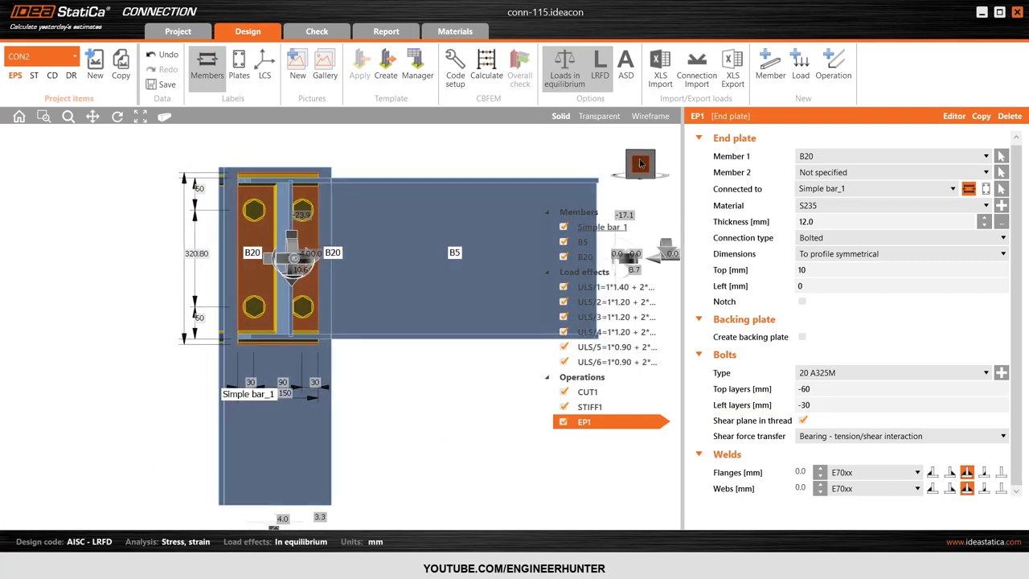
pyautogui.scroll(3, 358, 259)
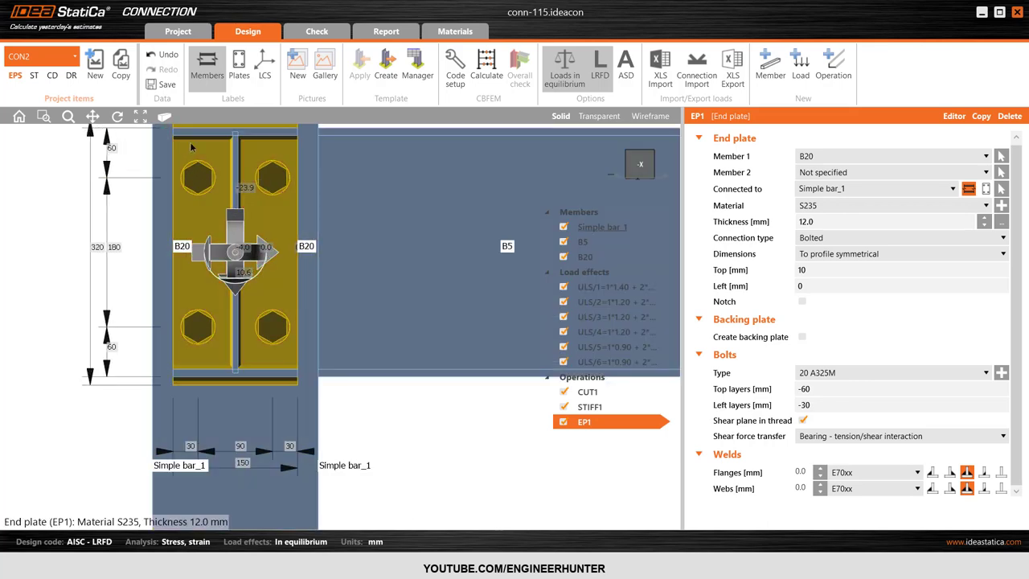
pyautogui.click(207, 62)
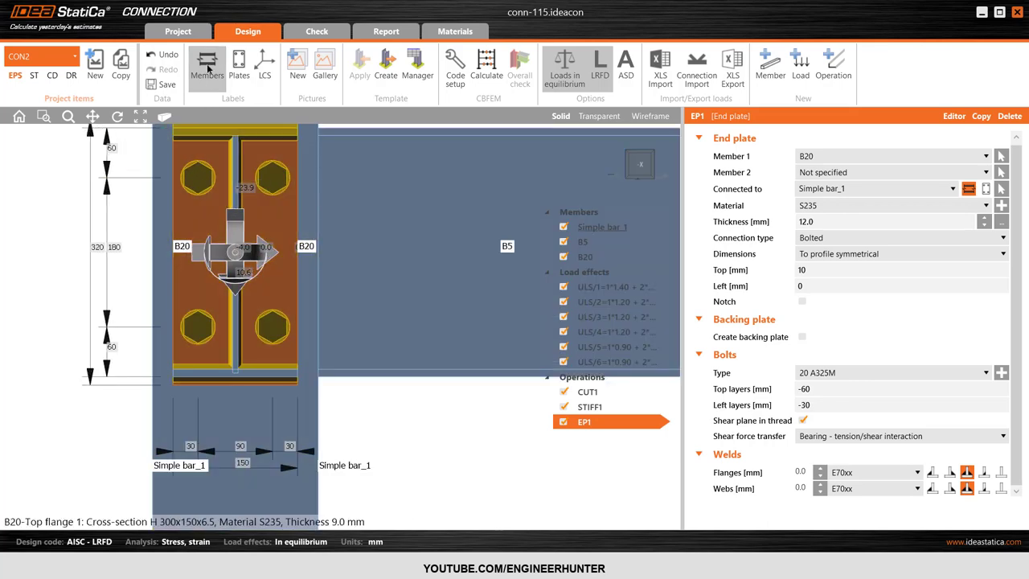
pyautogui.click(806, 406)
pyautogui.write('-35')
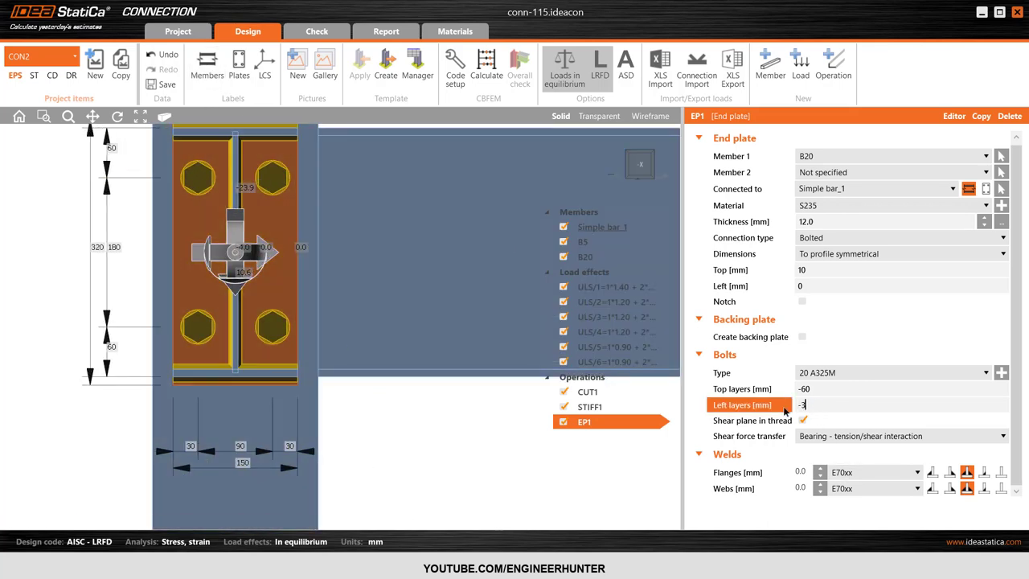
pyautogui.press('Tab')
# Add a second pair of bolt rows to the end plate by setting the top layers to -60 -50
pyautogui.scroll(-5, 377, 385)
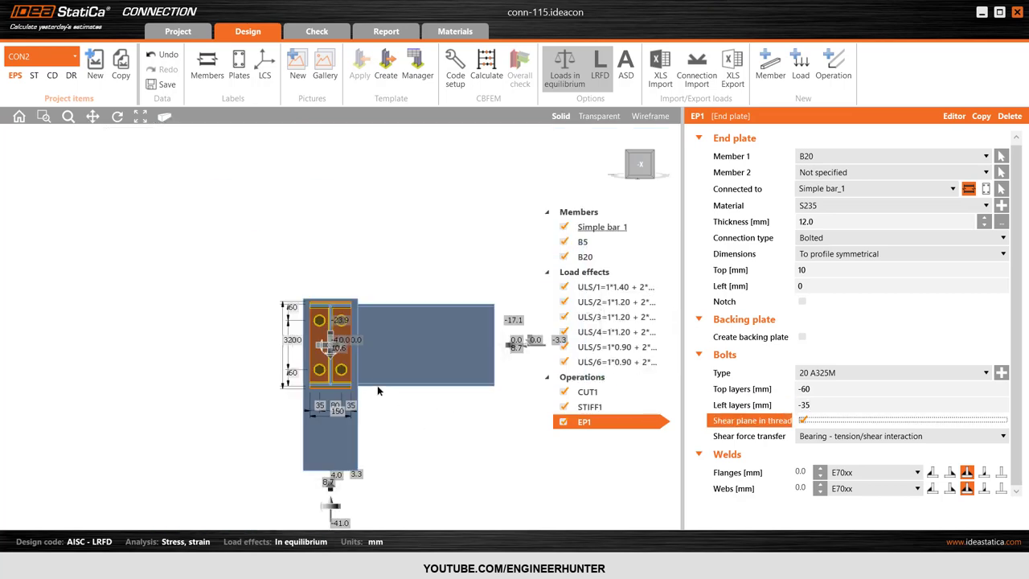
pyautogui.click(631, 159)
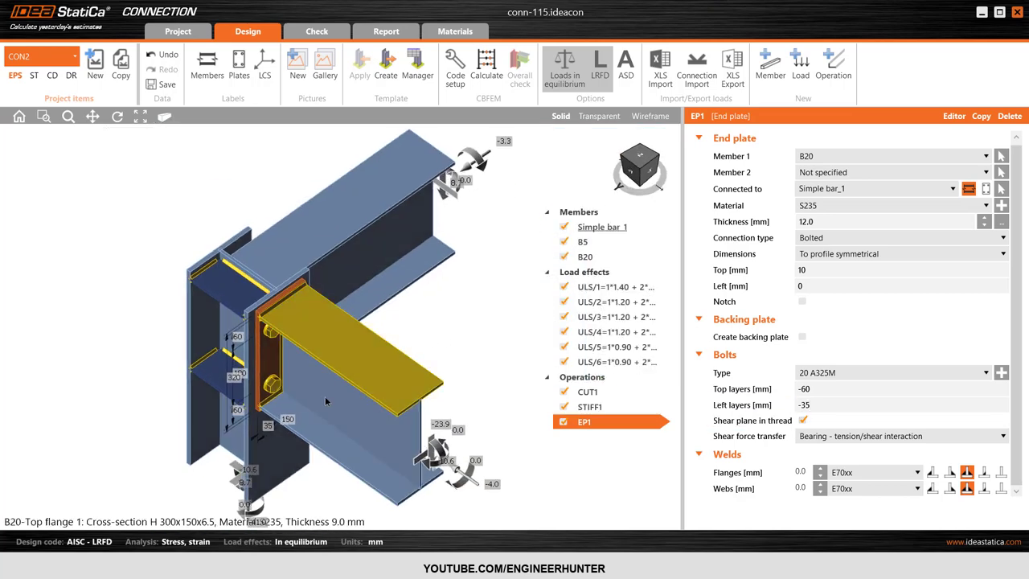
pyautogui.click(640, 164)
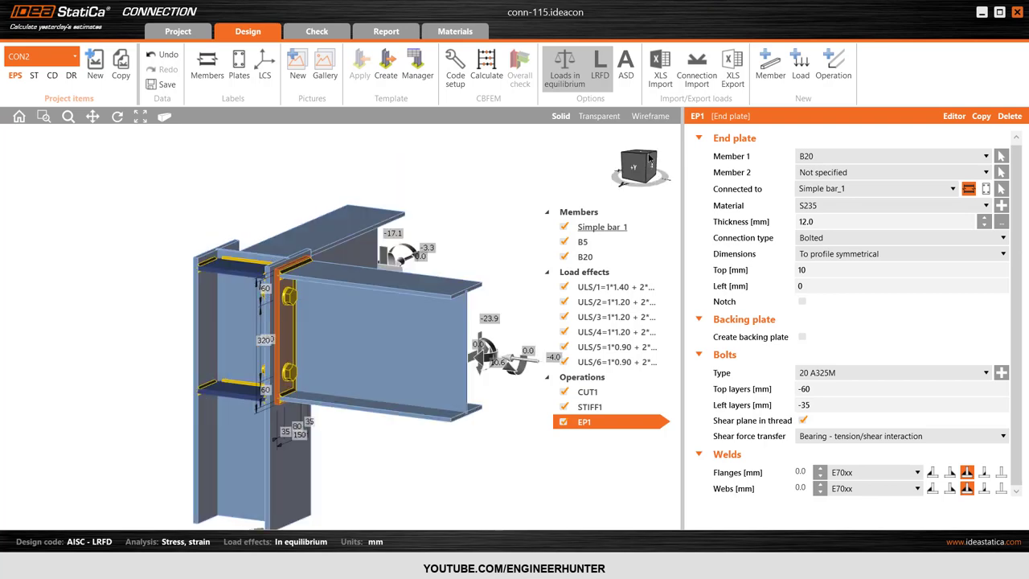
pyautogui.click(821, 389)
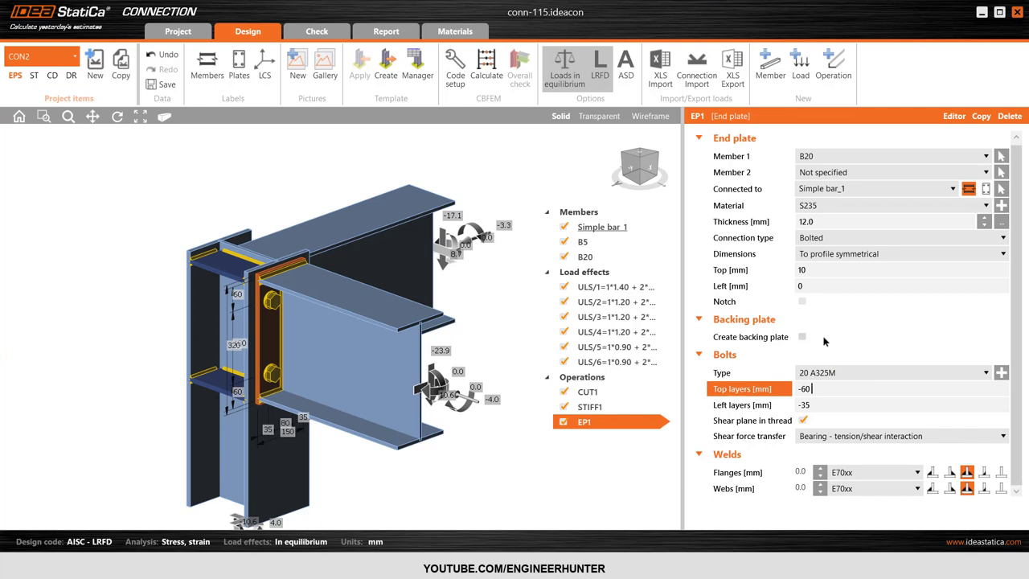
pyautogui.press('Tab')
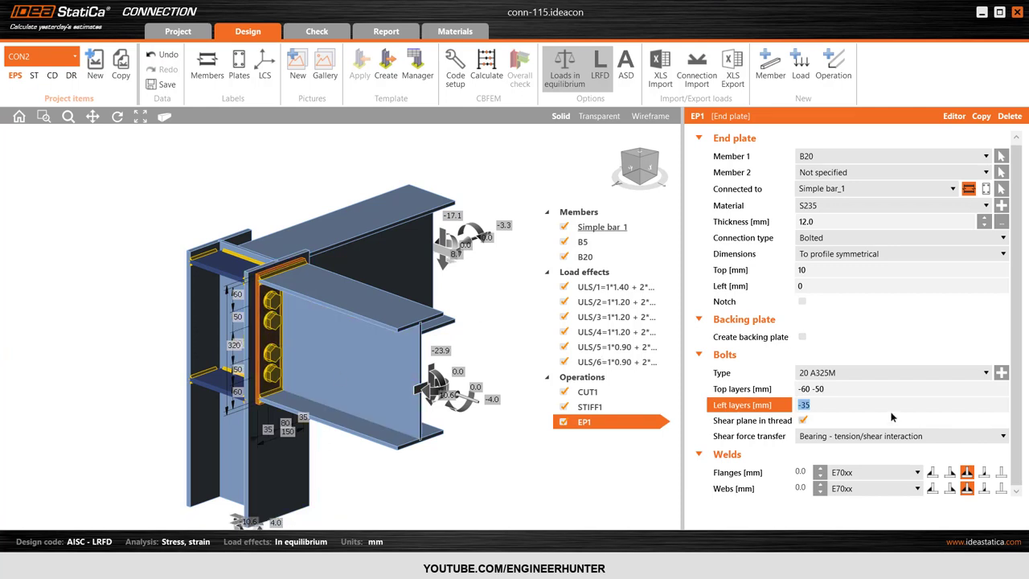
pyautogui.click(844, 388)
pyautogui.doubleClick(818, 388)
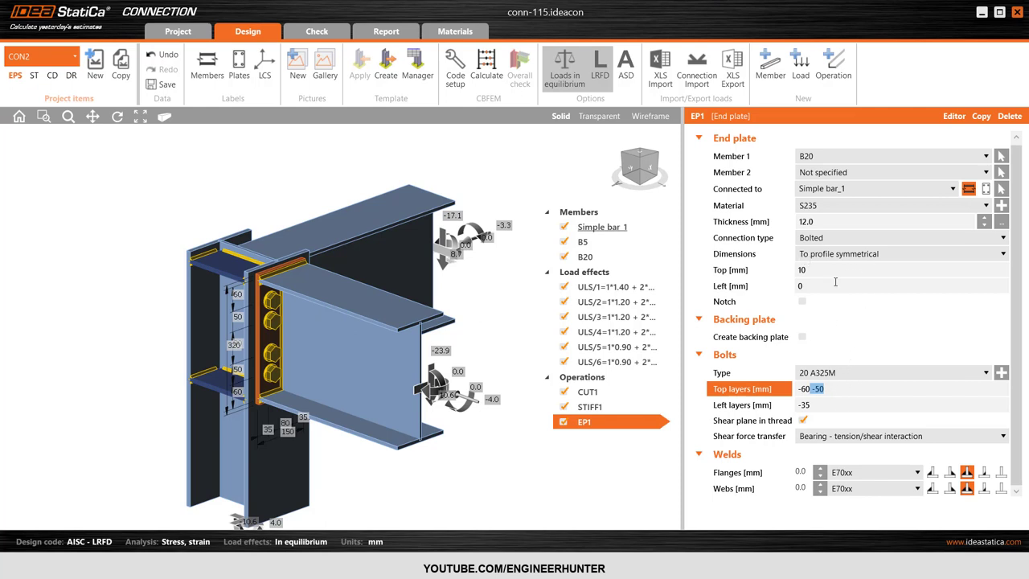
# Change the dimensioning of end plate EP1 to To profile
pyautogui.click(836, 253)
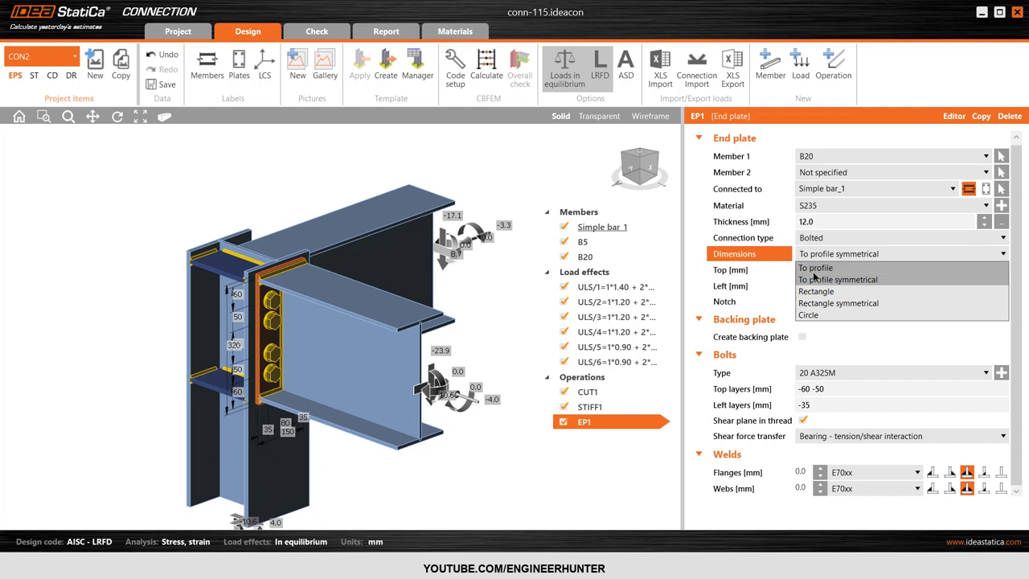
pyautogui.click(816, 268)
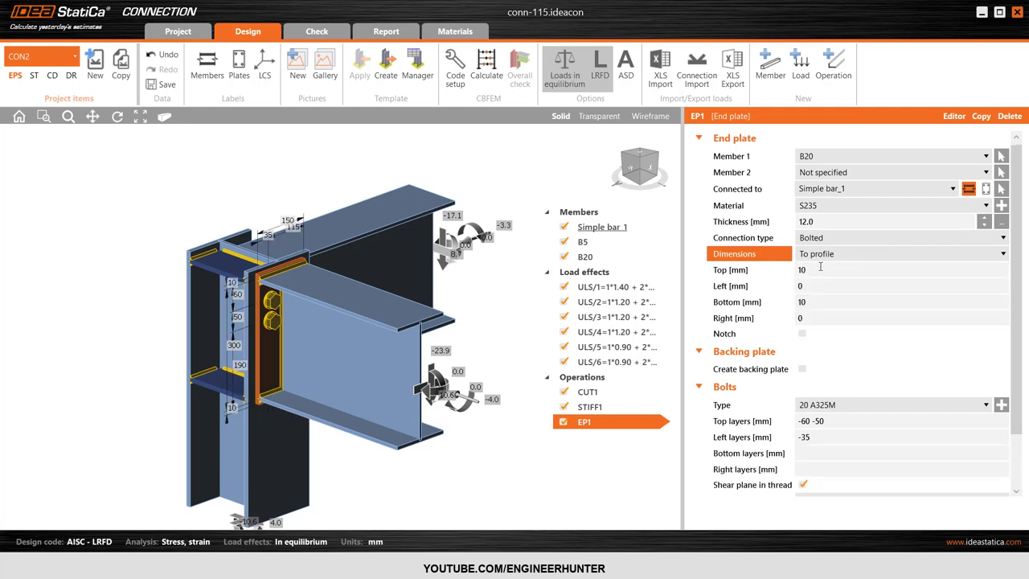
pyautogui.click(818, 270)
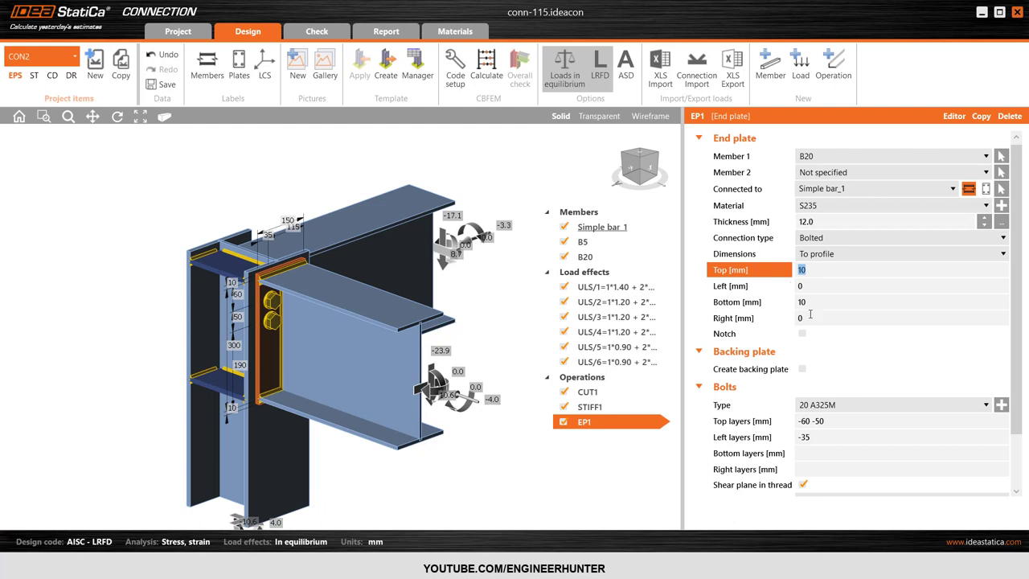
# Set the end plate bolts' bottom layers to -60 mm and right layers to -35 mm
pyautogui.click(817, 450)
pyautogui.scroll(-2, 820, 453)
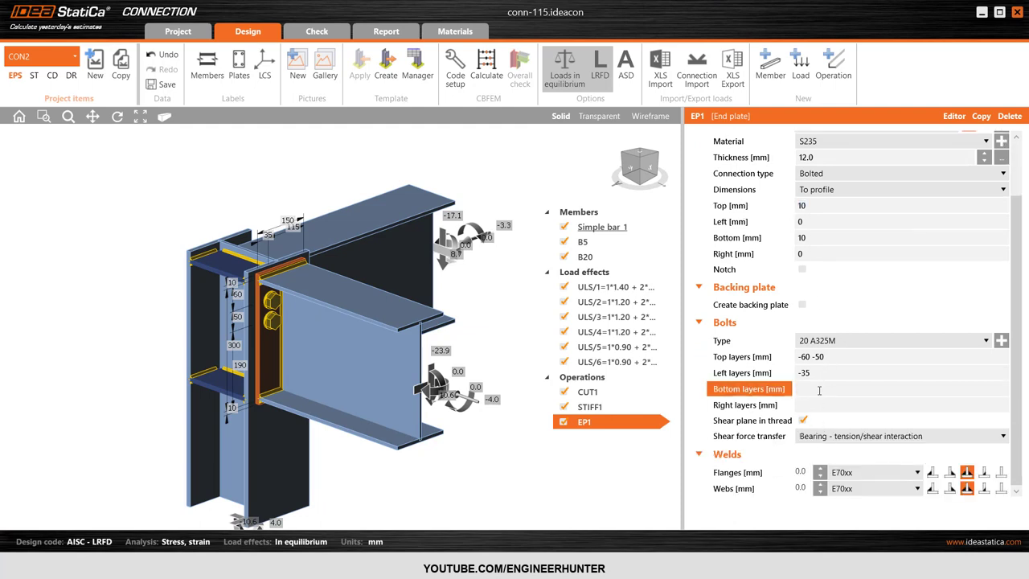
pyautogui.write('-60')
pyautogui.press('Tab')
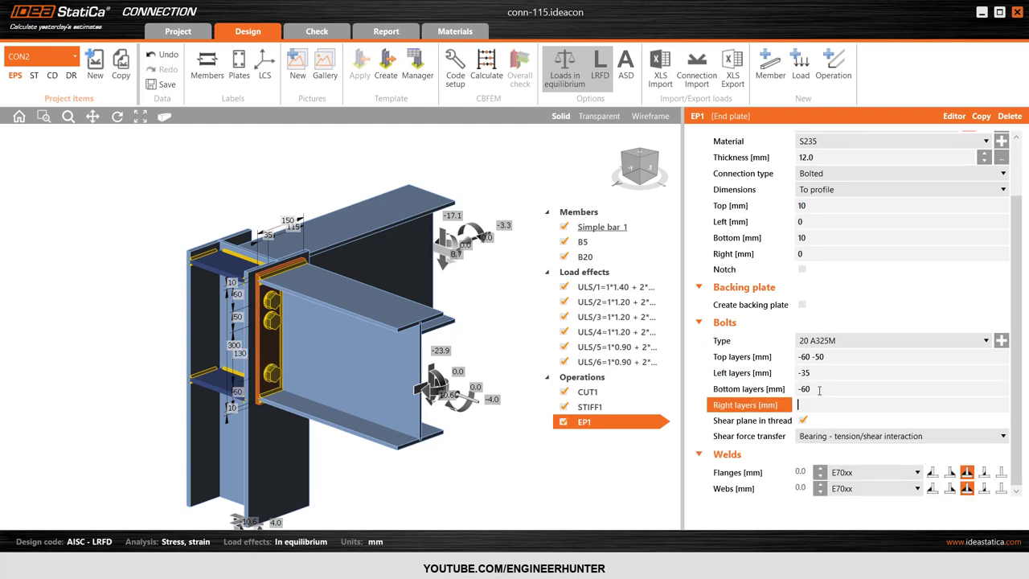
pyautogui.write('-35')
pyautogui.press('Tab')
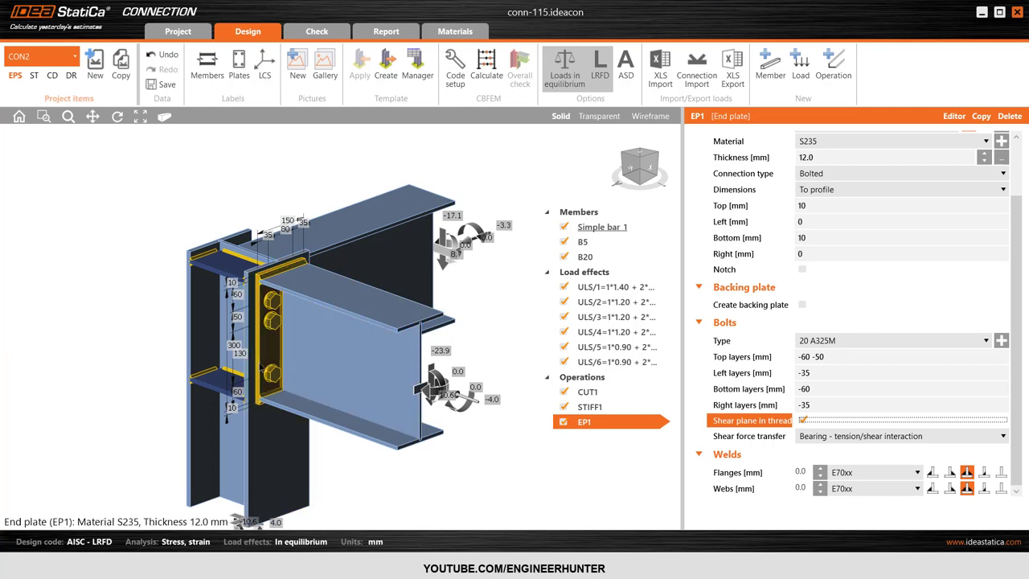
# Adjust the spacing of the end plate's second bolt row by setting the top layers to -60 -90
pyautogui.doubleClick(819, 357)
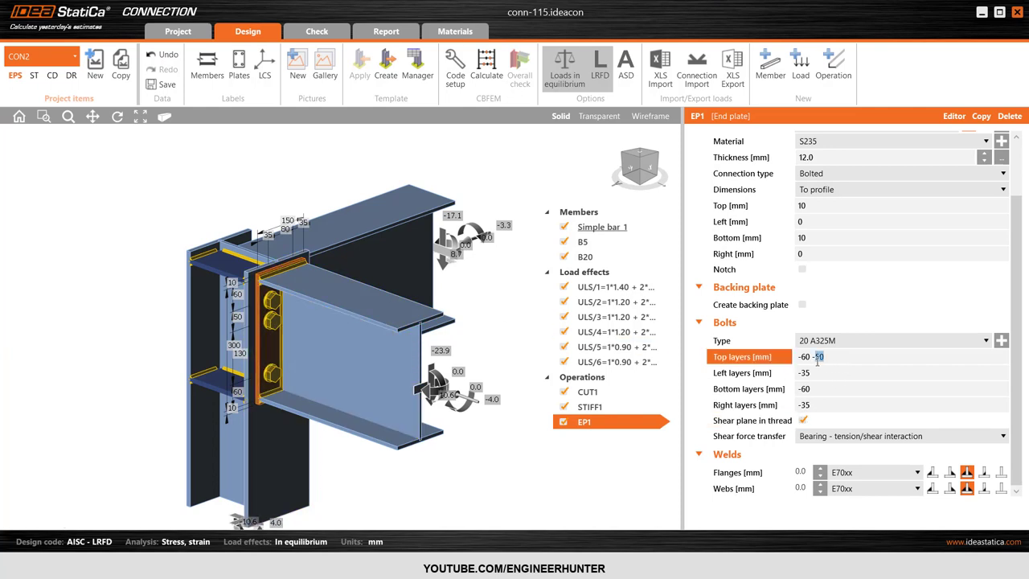
pyautogui.write('100')
pyautogui.press('Tab')
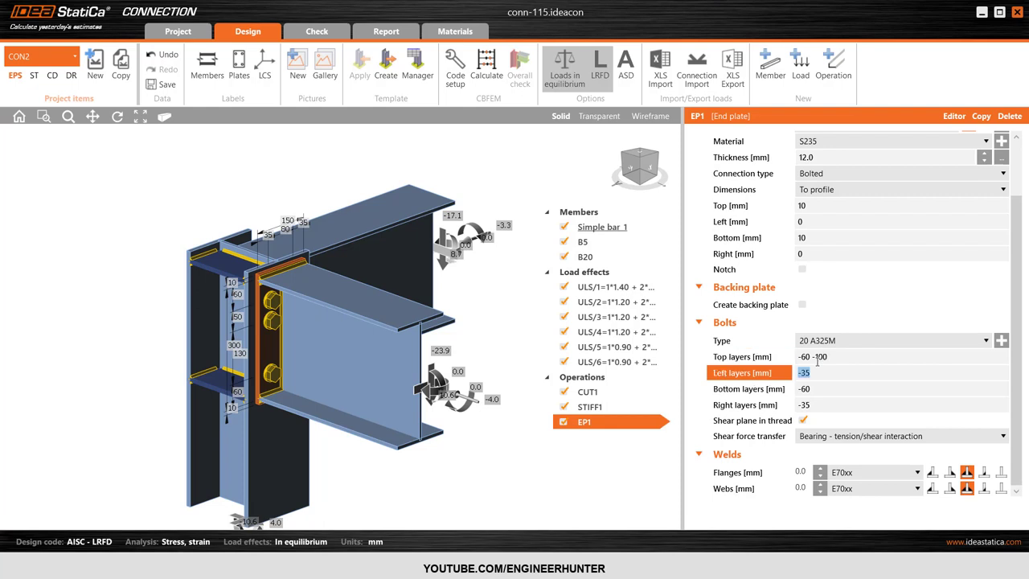
pyautogui.click(832, 358)
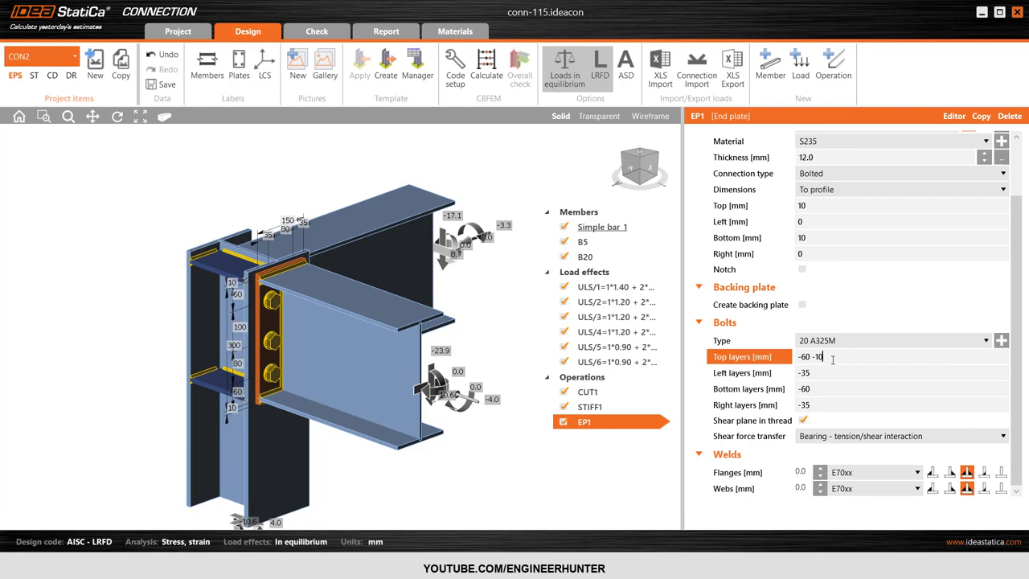
pyautogui.press('Tab')
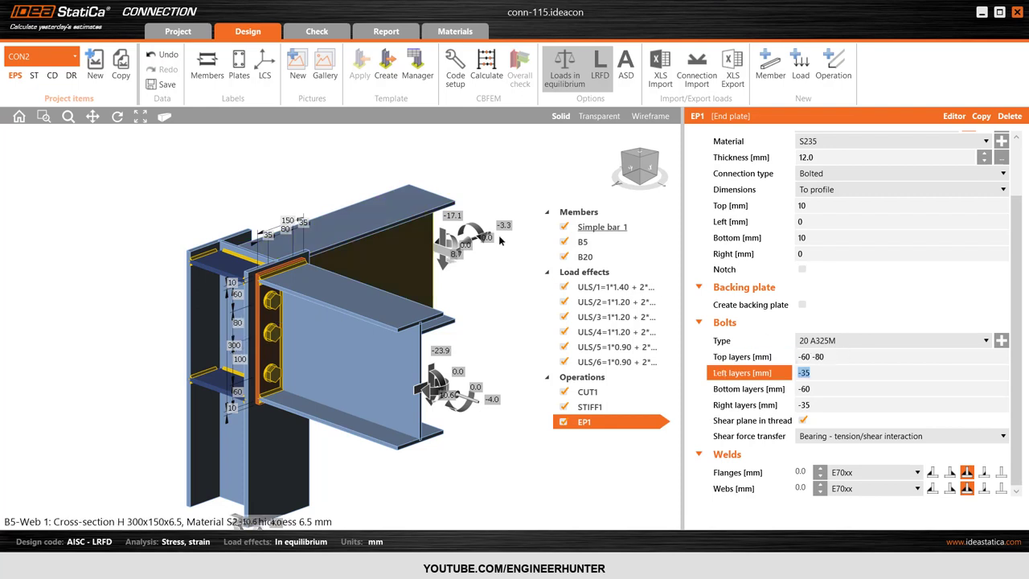
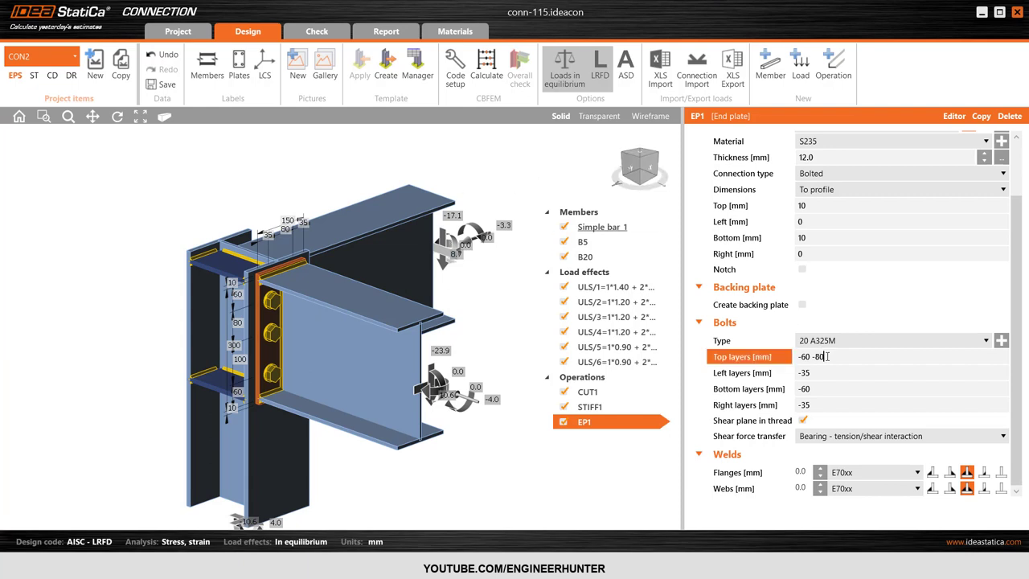
pyautogui.press('Tab')
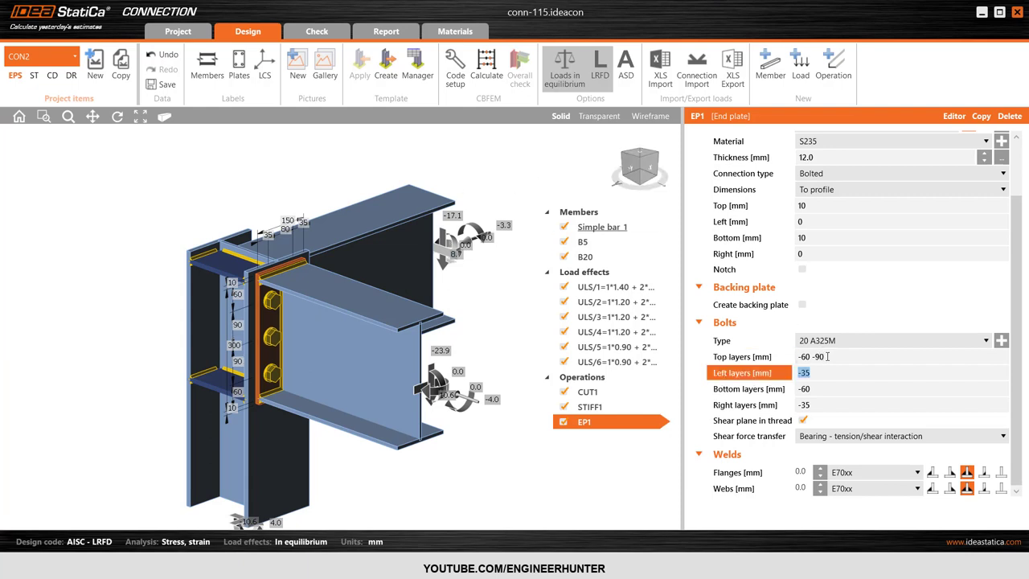
# Connect beam B5 to the column Simple bar_1 with a bolted fin plate using the default bolt 20 A325M
pyautogui.moveTo(639, 165); pyautogui.dragTo(597, 168)
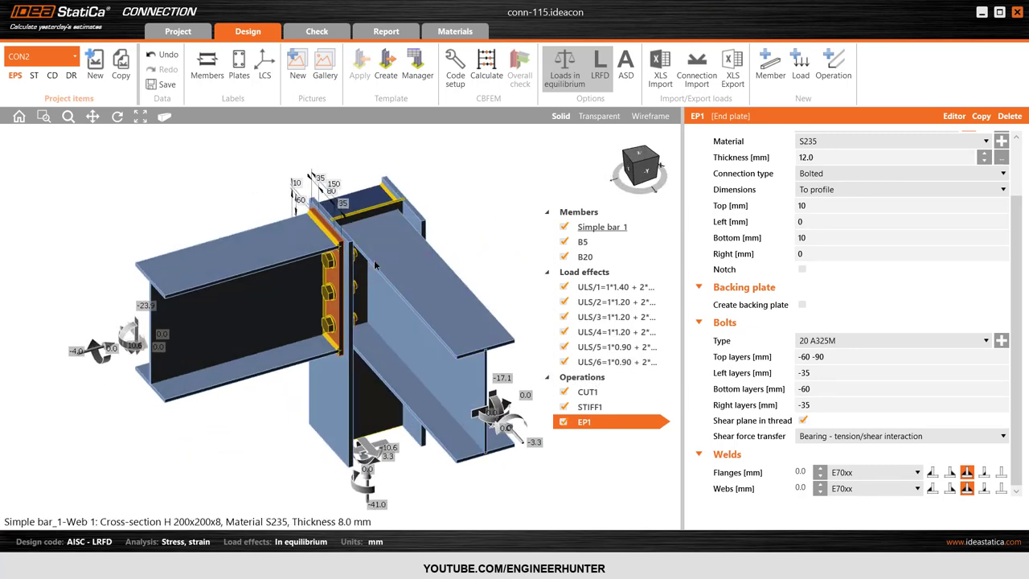
pyautogui.click(413, 287)
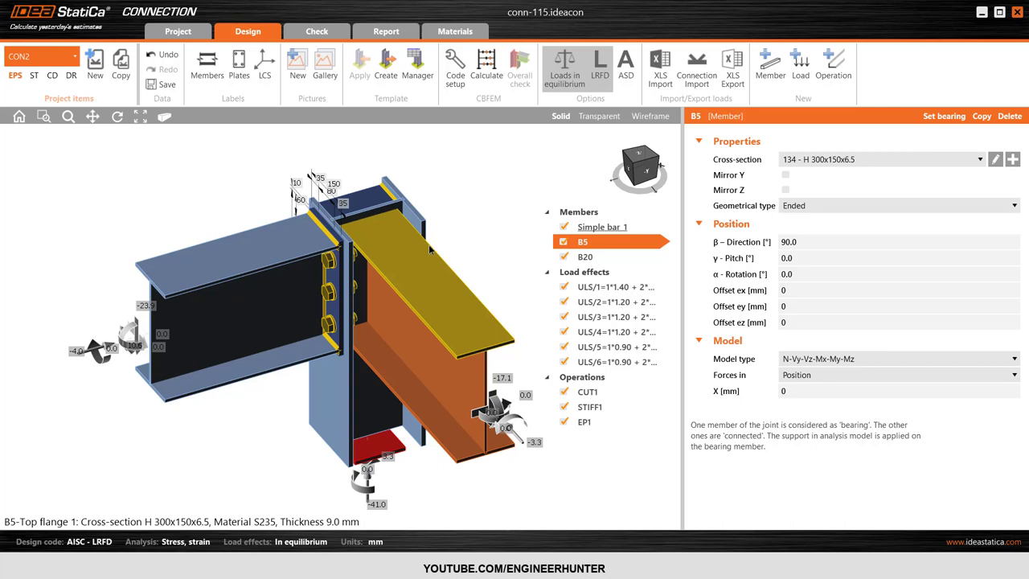
pyautogui.click(378, 205)
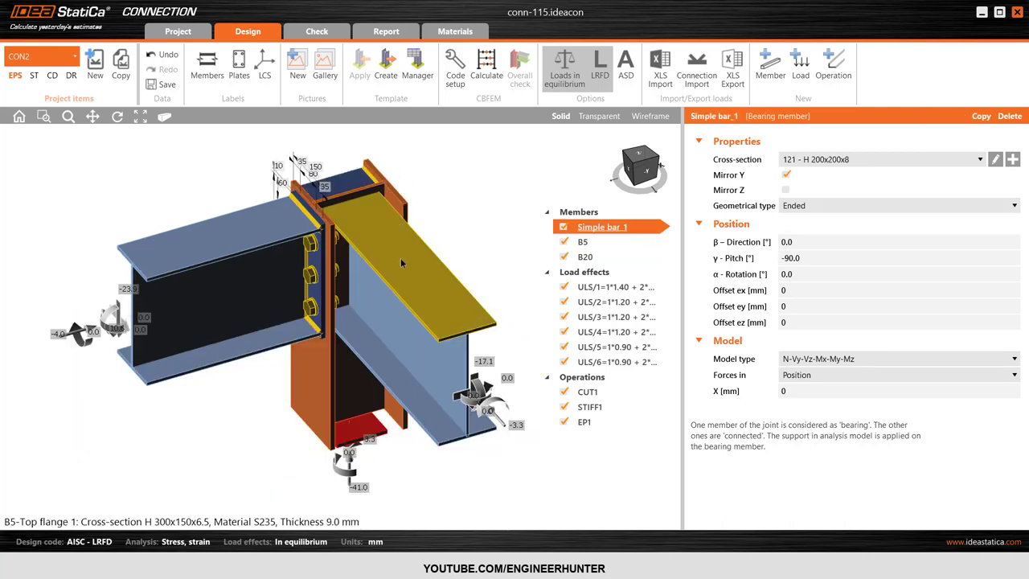
pyautogui.scroll(2, 398, 322)
pyautogui.click(422, 239)
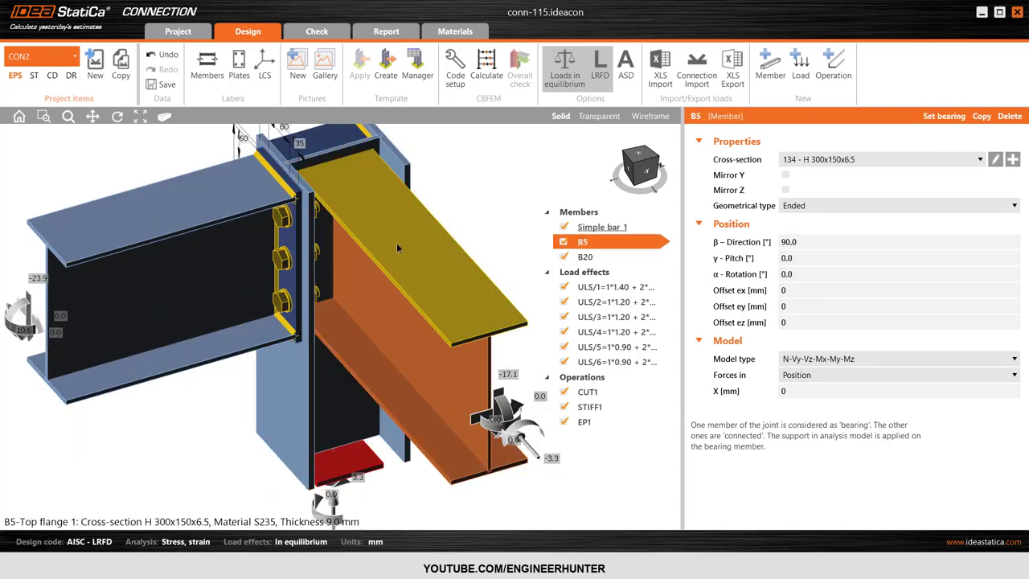
pyautogui.rightClick(397, 243)
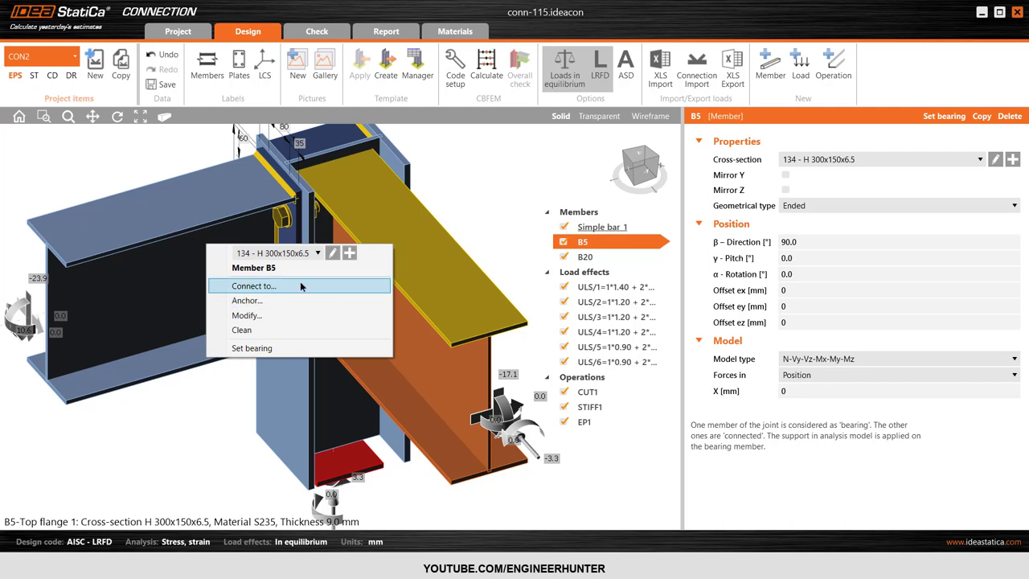
pyautogui.click(261, 288)
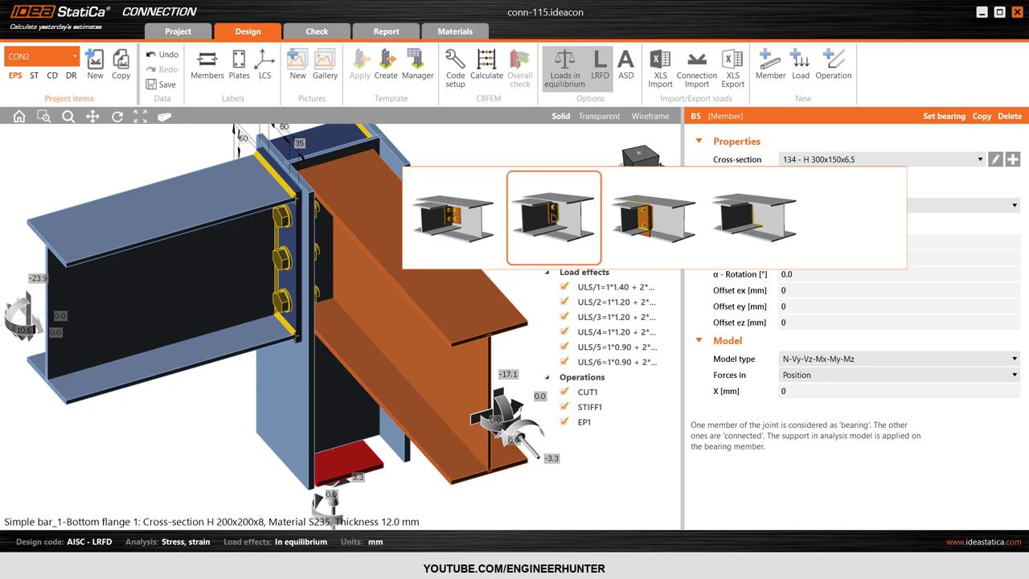
pyautogui.click(553, 217)
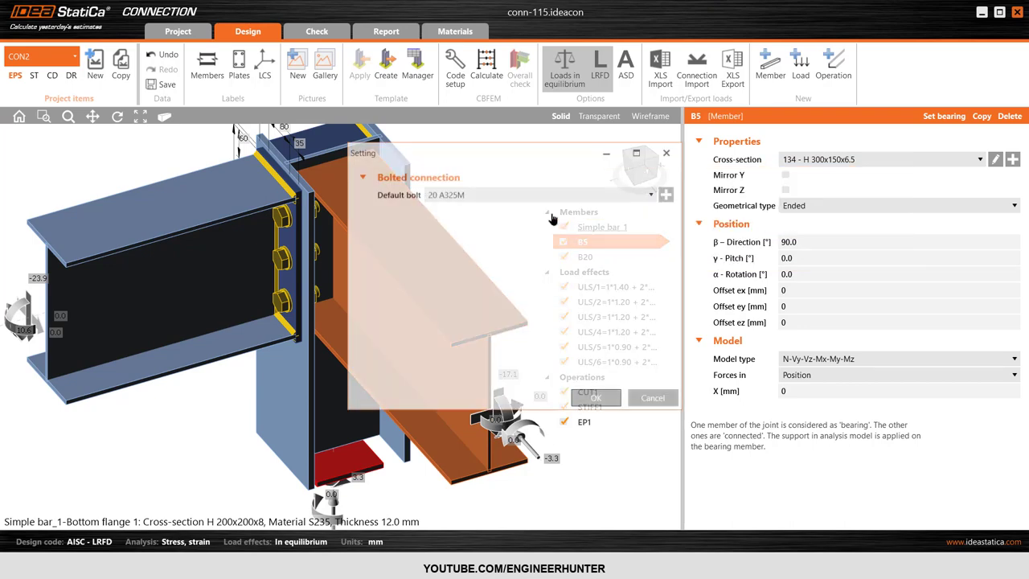
pyautogui.click(597, 398)
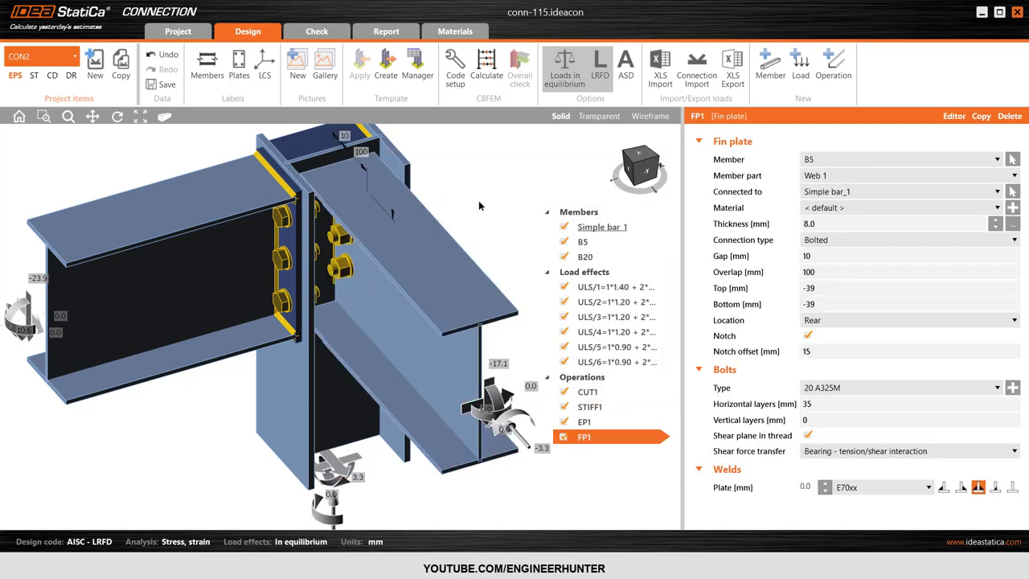
# Set the fin plate's material to S235 and its thickness to 10 mm
pyautogui.click(647, 160)
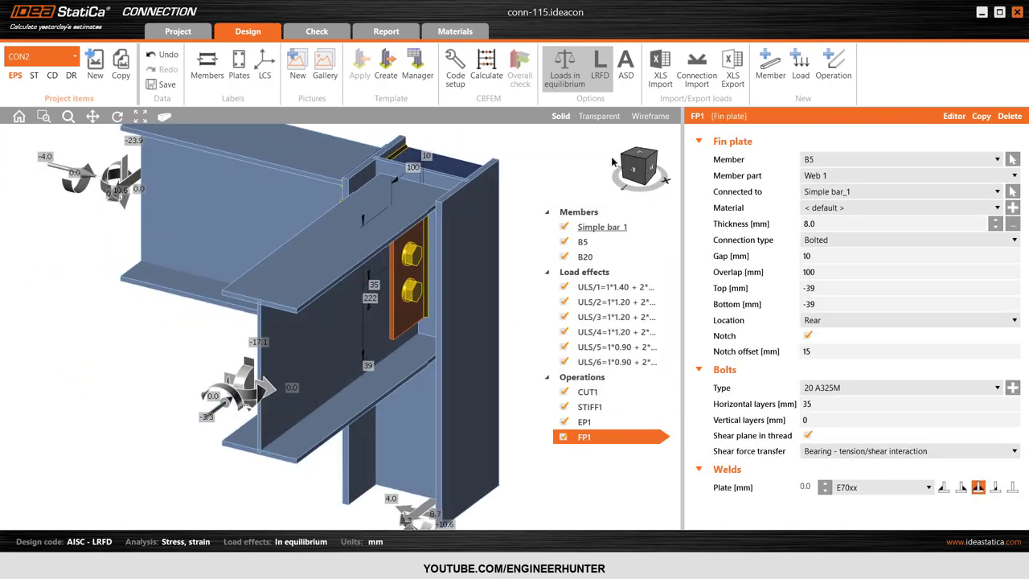
pyautogui.moveTo(615, 161)
pyautogui.mouseDown()
pyautogui.moveTo(643, 163)
pyautogui.moveTo(611, 165)
pyautogui.mouseUp()
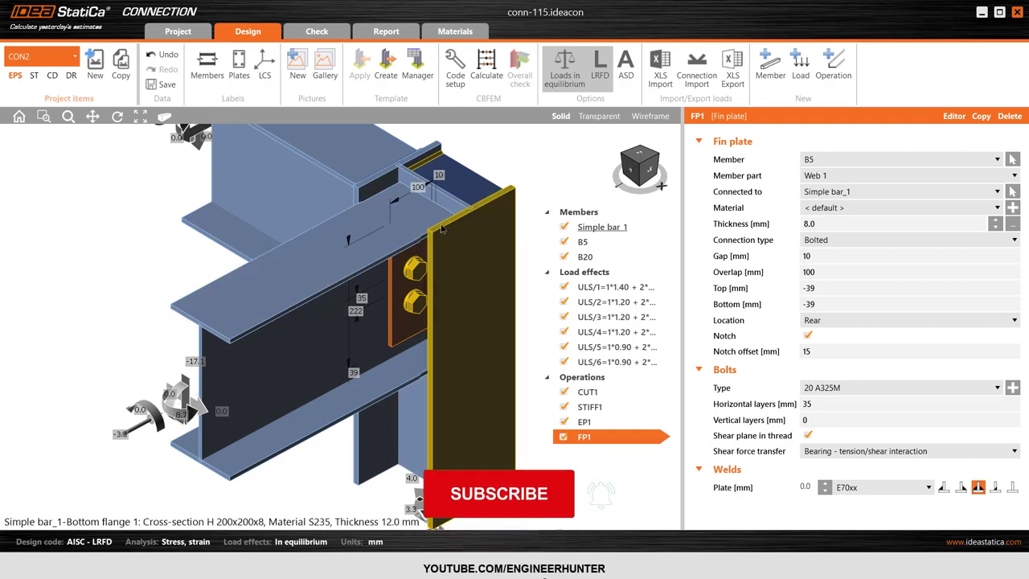
pyautogui.click(816, 208)
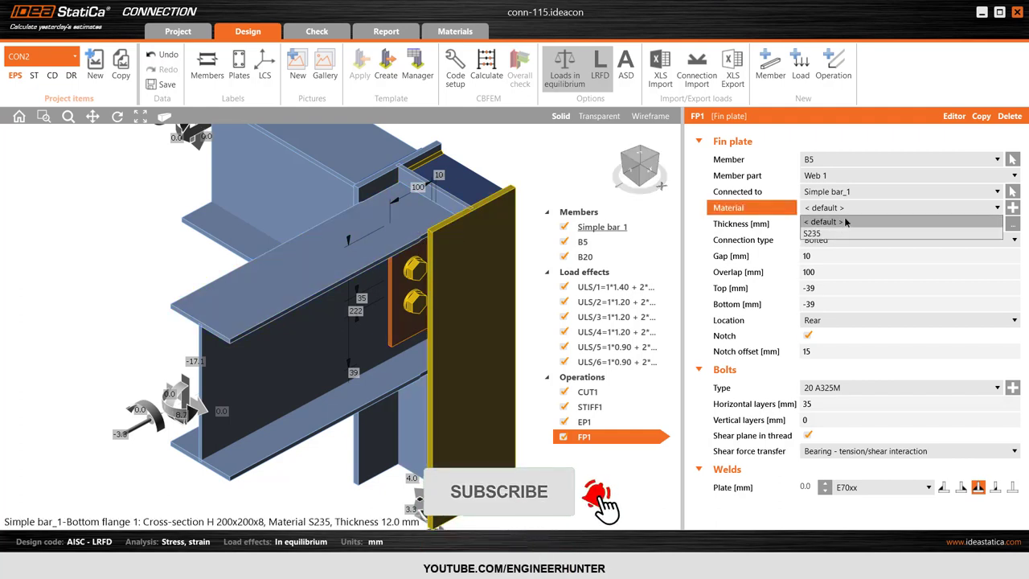
pyautogui.click(816, 233)
pyautogui.click(794, 227)
pyautogui.doubleClick(795, 227)
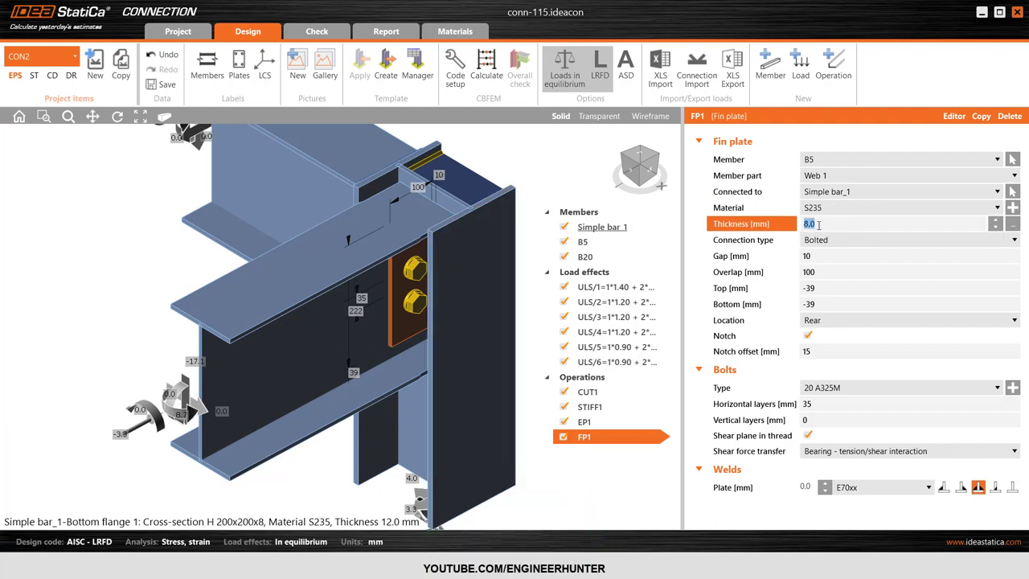
pyautogui.press('Tab')
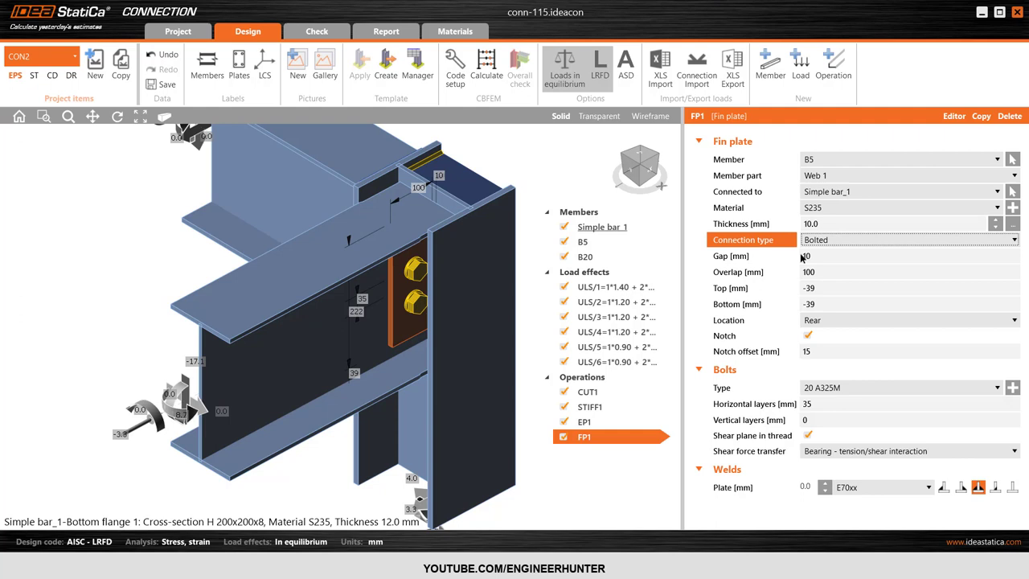
# Set the gap of the fin plate between beam B5 and the column web to 110 mm
pyautogui.doubleClick(815, 257)
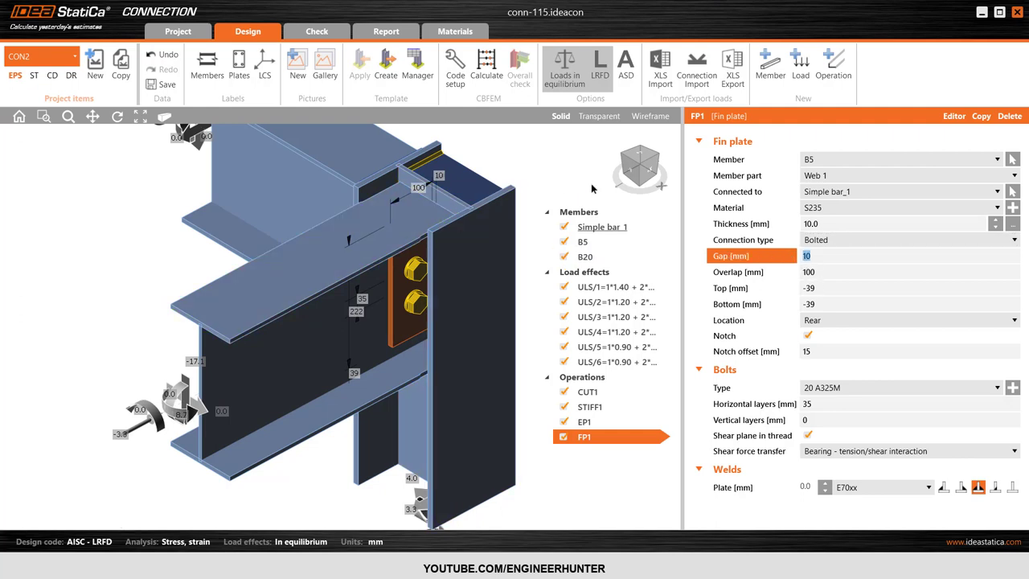
pyautogui.click(642, 163)
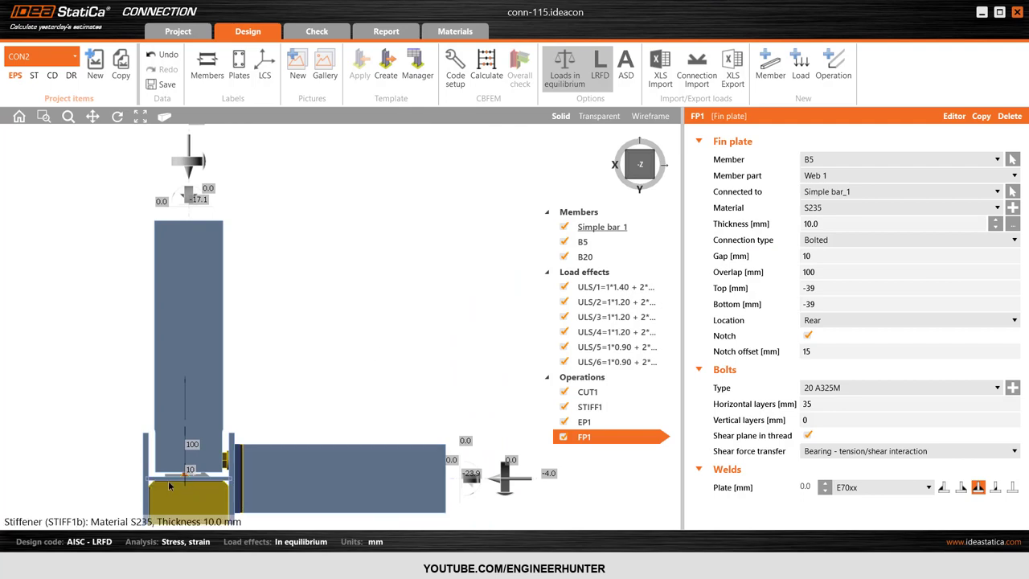
pyautogui.scroll(5, 185, 474)
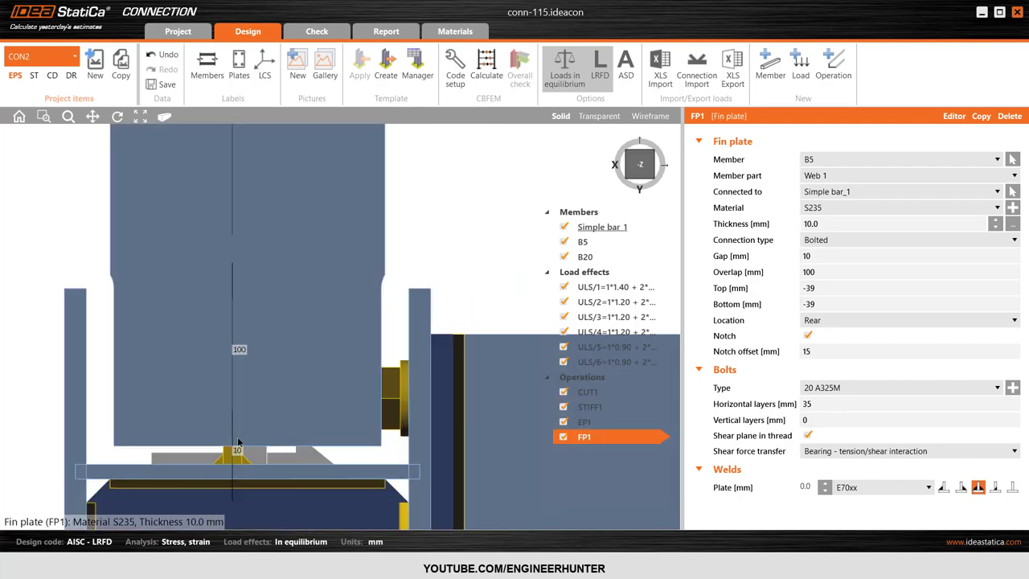
pyautogui.scroll(-3, 328, 304)
pyautogui.click(796, 257)
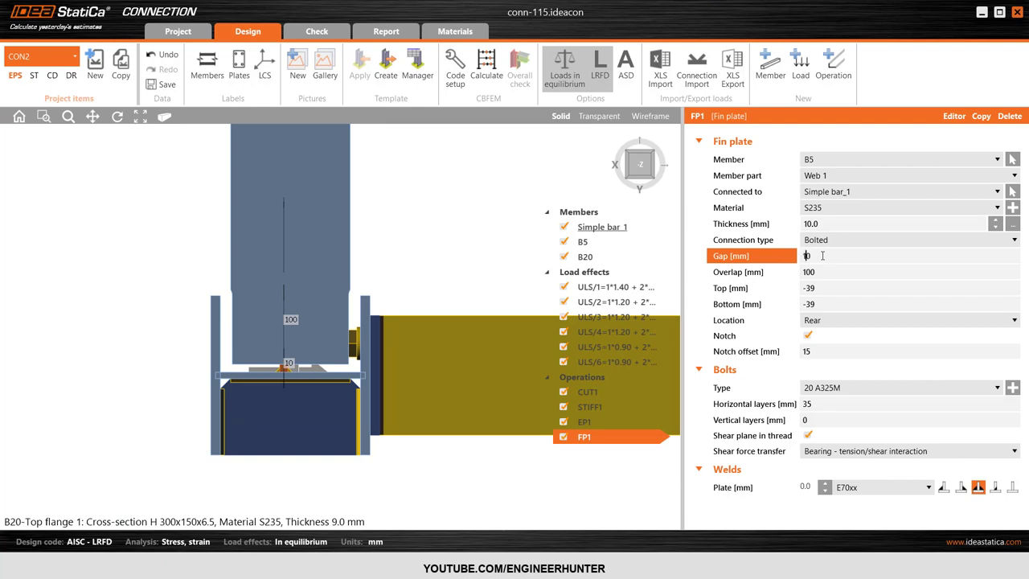
pyautogui.write('00')
pyautogui.press('Tab')
pyautogui.moveTo(835, 255); pyautogui.dragTo(797, 255)
pyautogui.write('10')
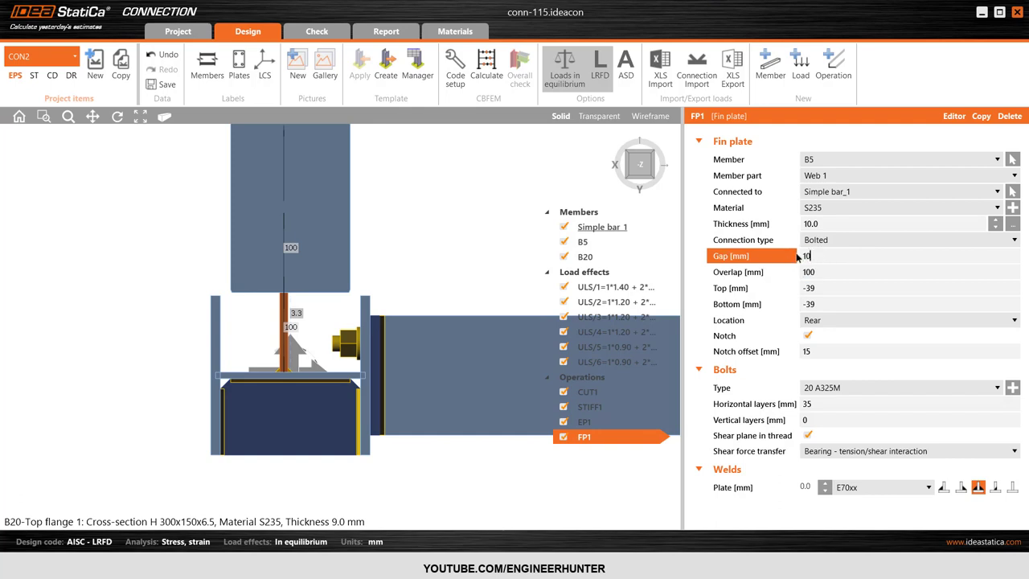
pyautogui.press('Tab')
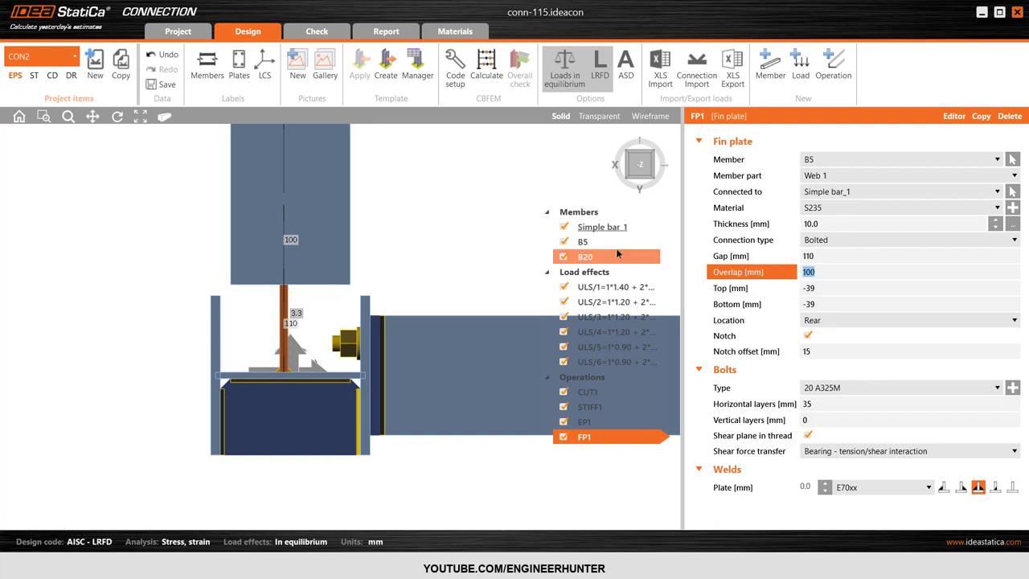
# Inspect the fin plate connection of beam B5 in 3D and face-on from the +X direction
pyautogui.click(639, 179)
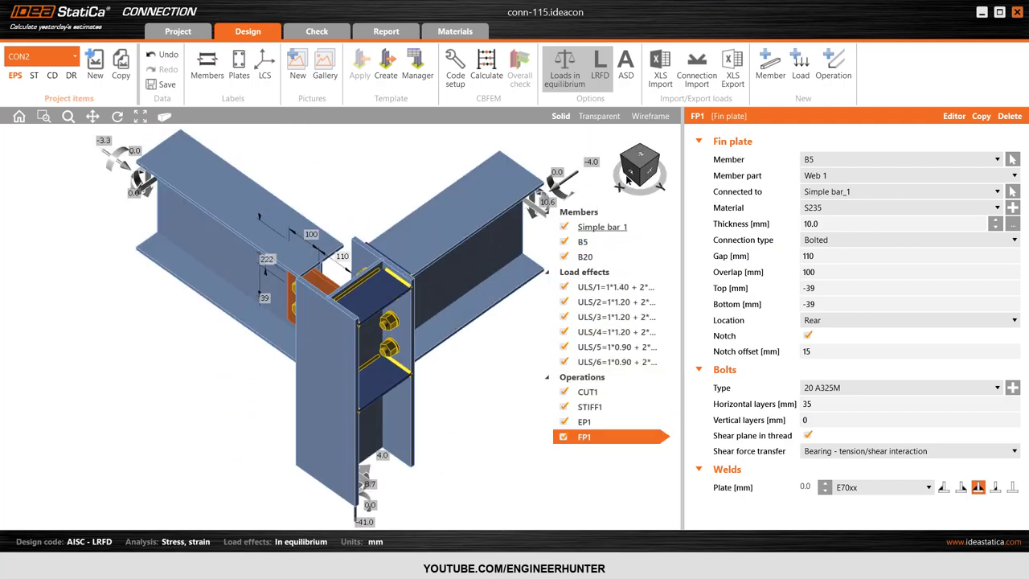
pyautogui.click(664, 157)
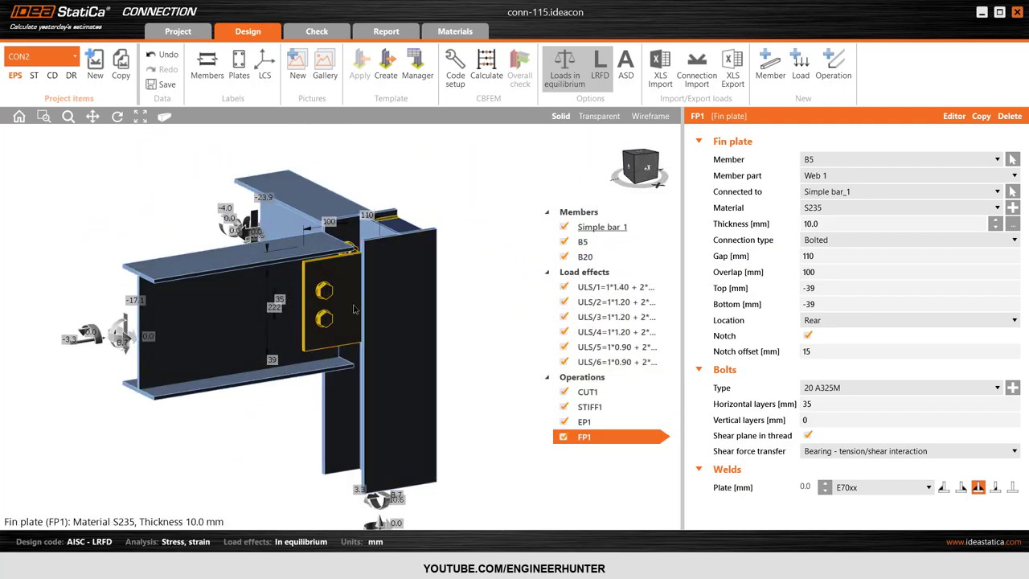
pyautogui.scroll(3, 302, 302)
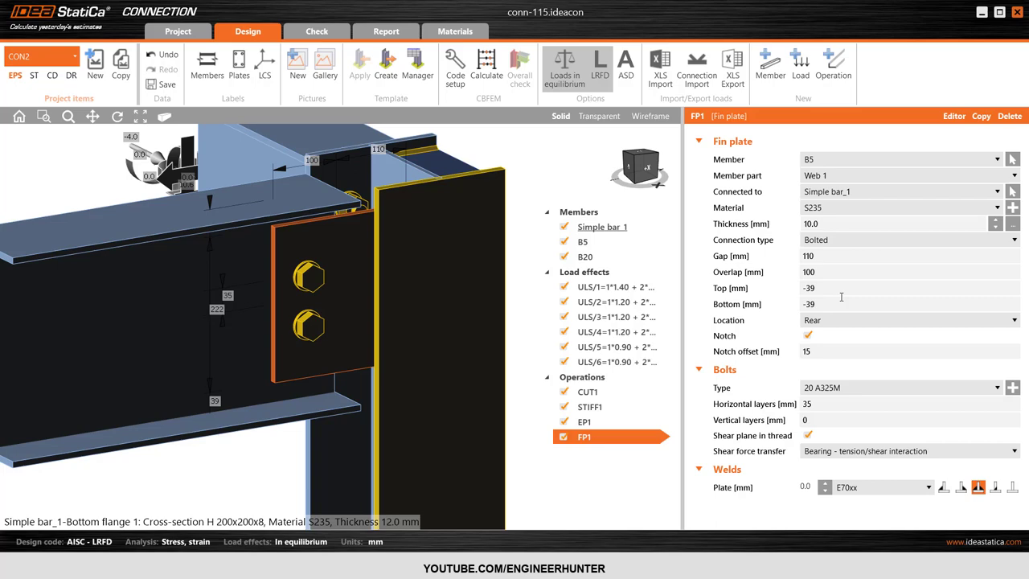
pyautogui.click(643, 171)
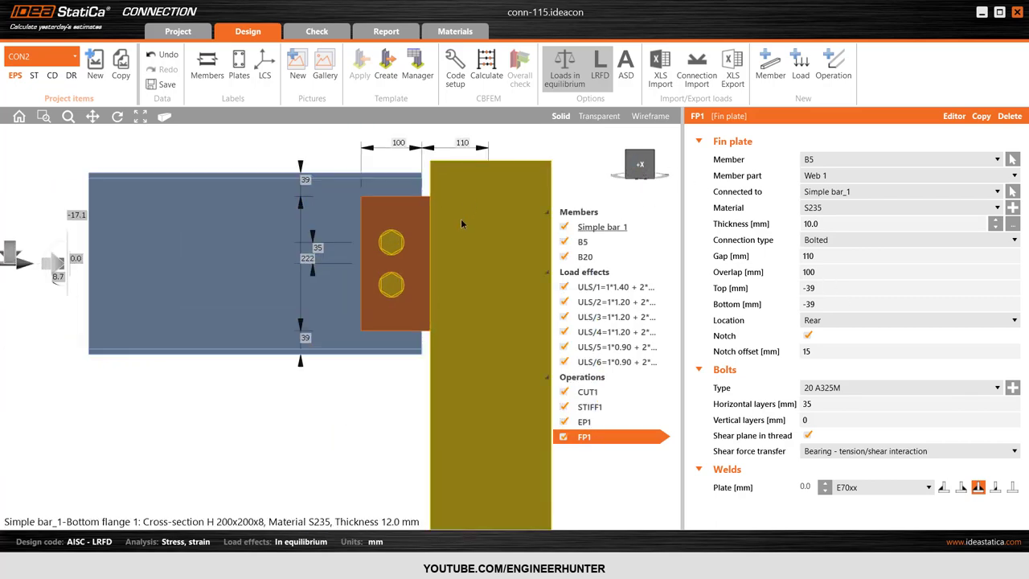
# Set the top and bottom offsets of the fin plate on beam B5's web to -40 mm each
pyautogui.click(788, 290)
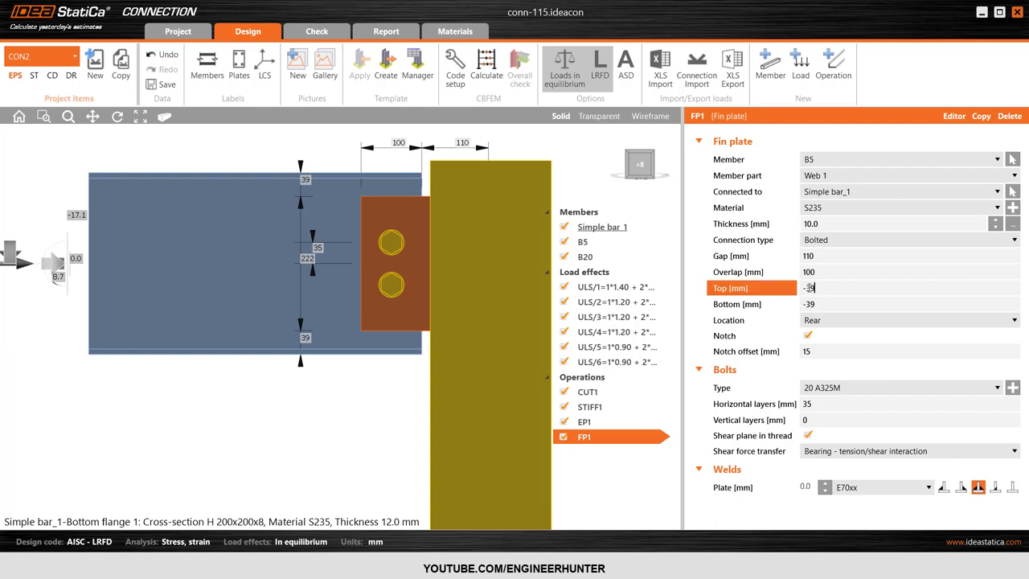
pyautogui.write('-40')
pyautogui.press('Tab')
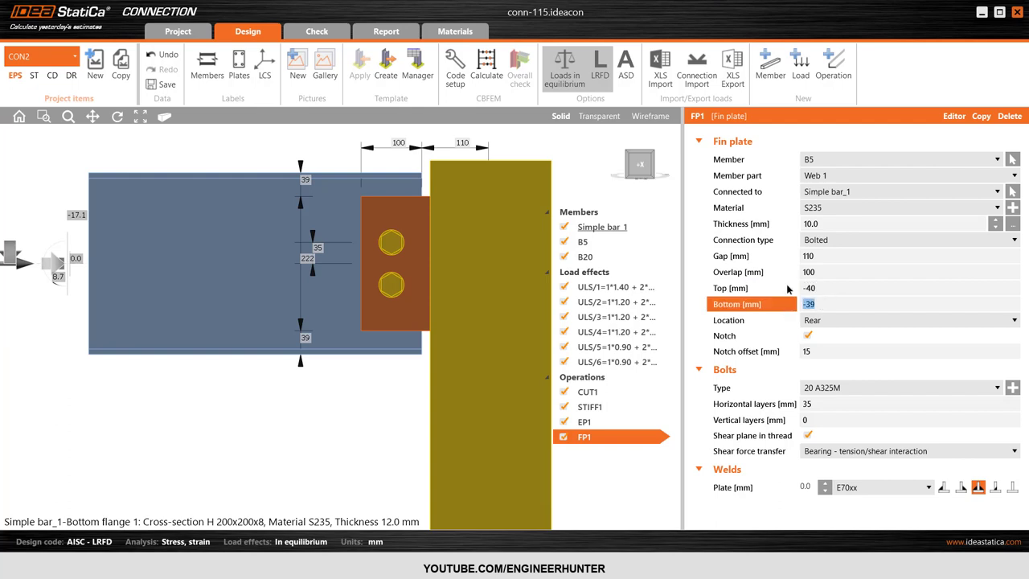
pyautogui.write('-40')
pyautogui.press('Tab')
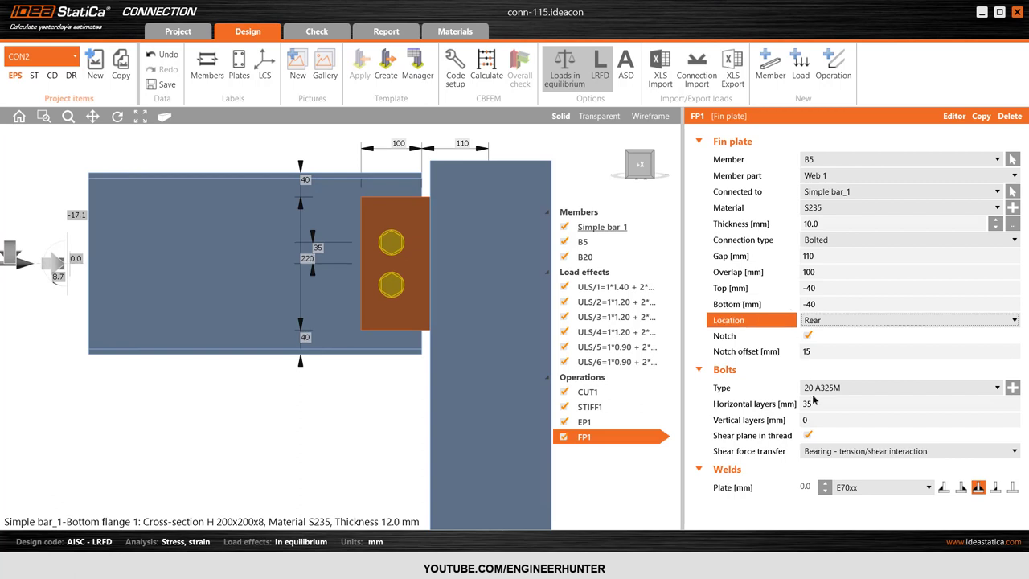
# Set the horizontal bolt layers of the fin plate on beam B5's web to 0 60 mm
pyautogui.click(778, 409)
pyautogui.write('30')
pyautogui.press('Tab')
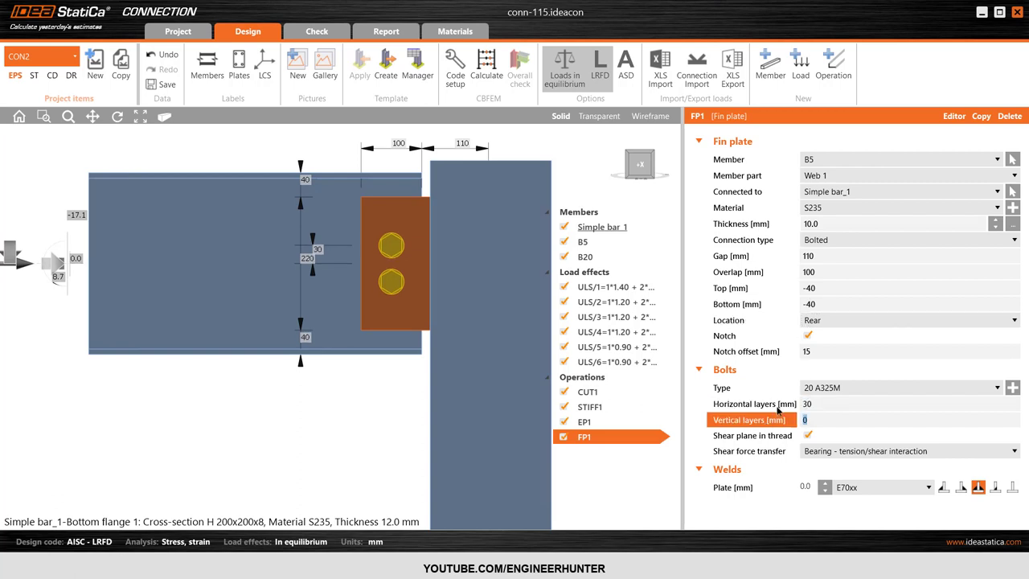
pyautogui.click(787, 406)
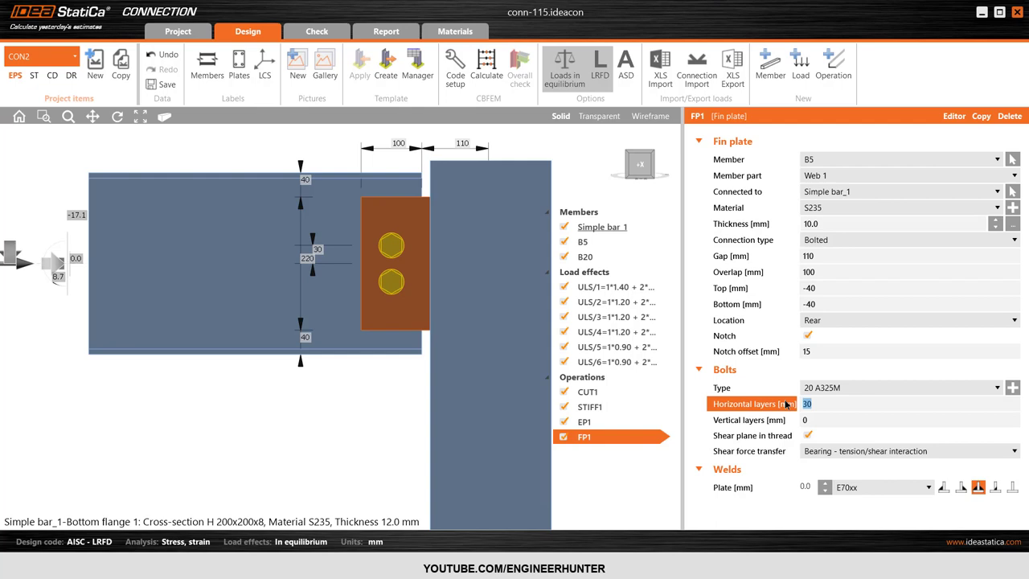
pyautogui.press('Tab')
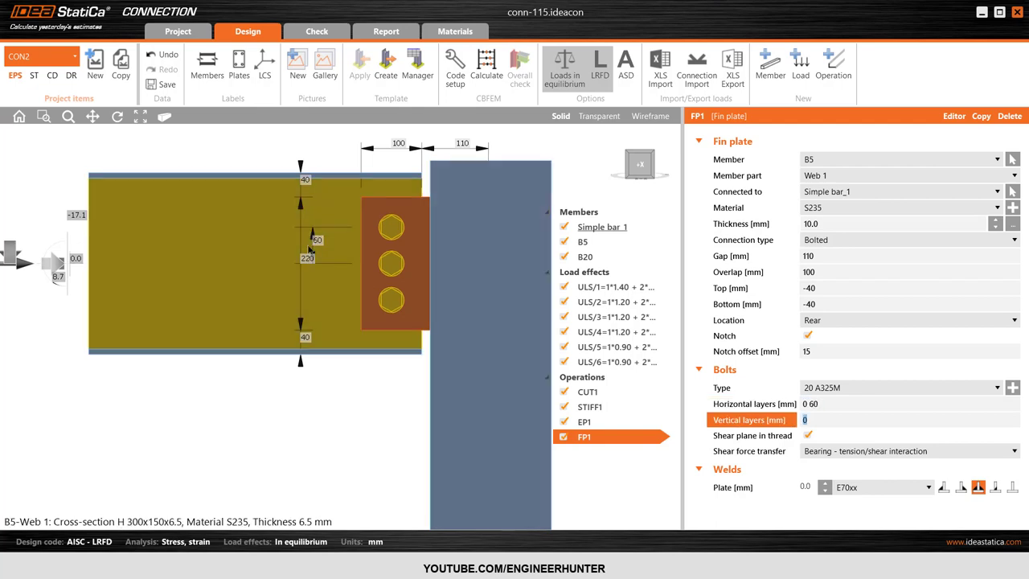
# Inspect the bolted fin plate between beam B5 and the column in 3D and view the properties of member B5
pyautogui.click(522, 170)
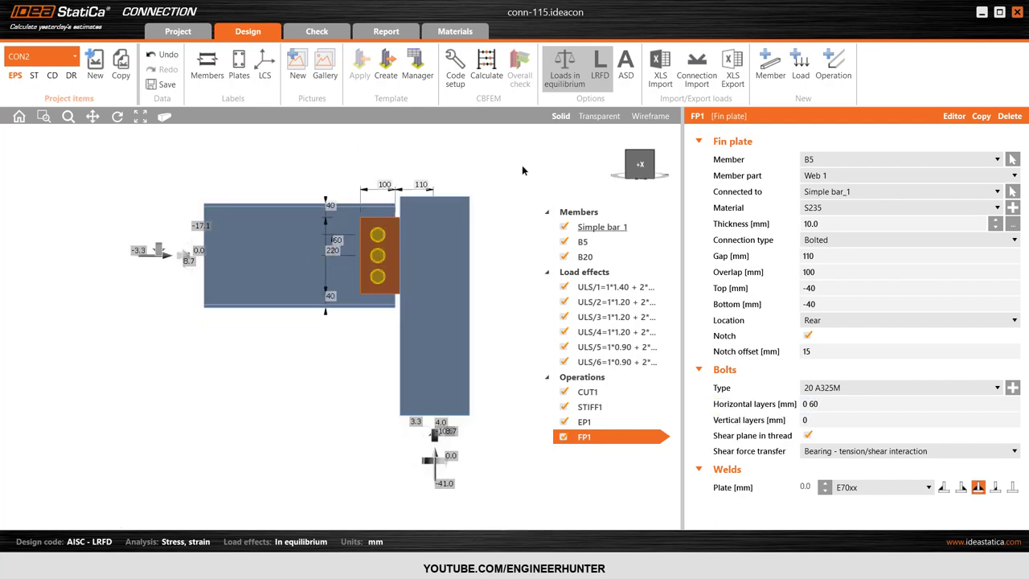
pyautogui.click(628, 154)
pyautogui.click(664, 164)
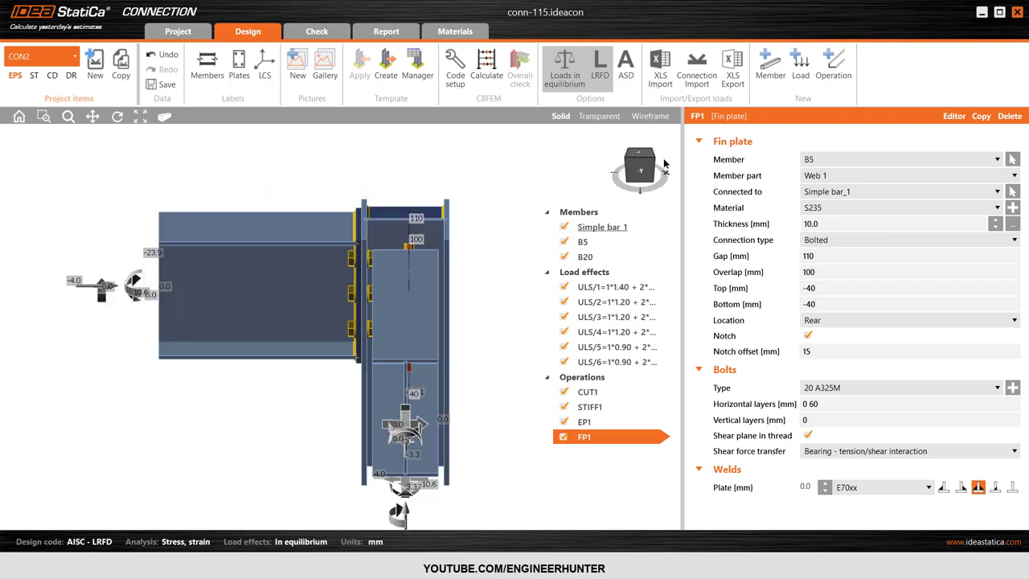
pyautogui.click(664, 164)
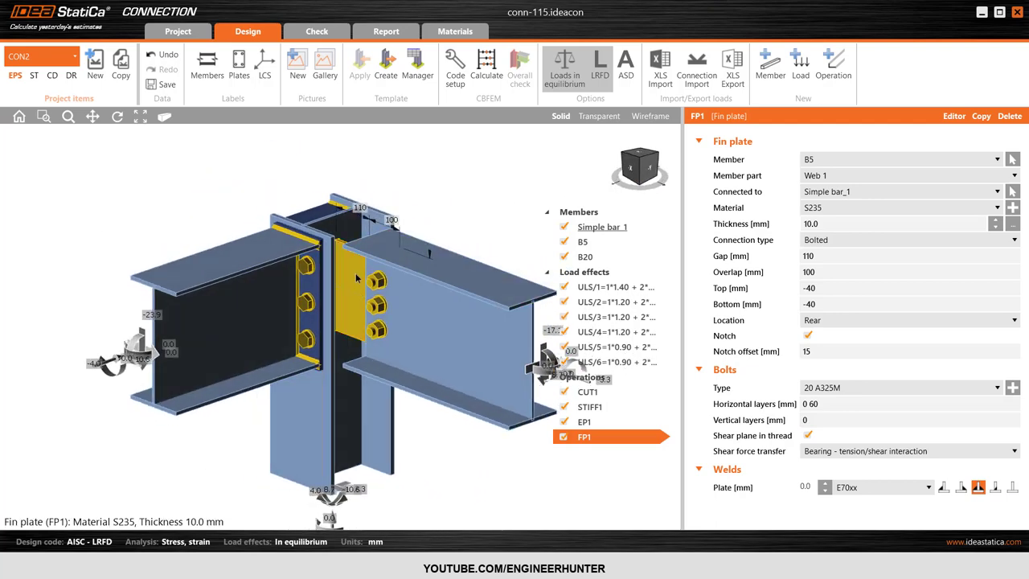
pyautogui.click(435, 279)
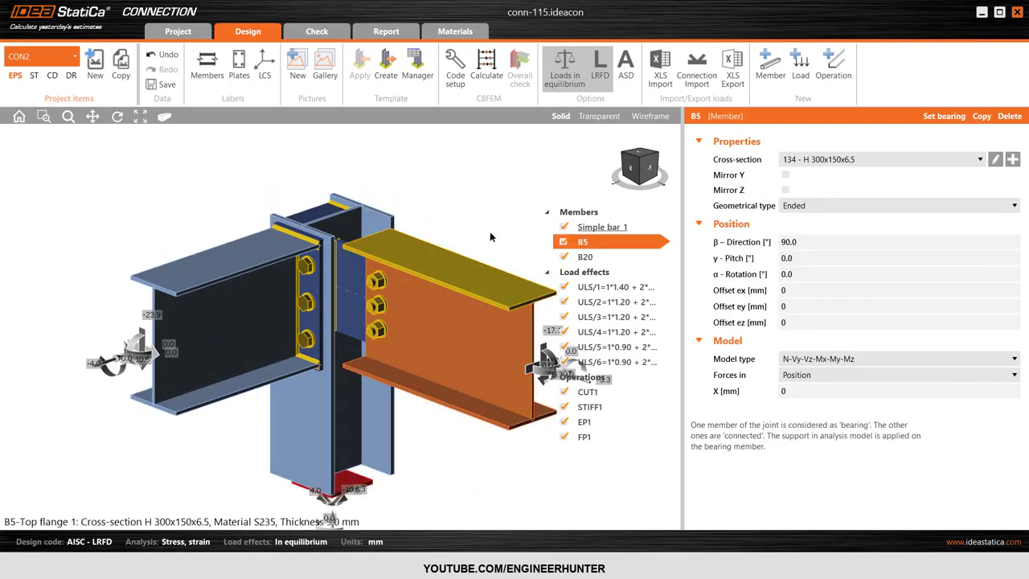
pyautogui.scroll(-2, 241, 241)
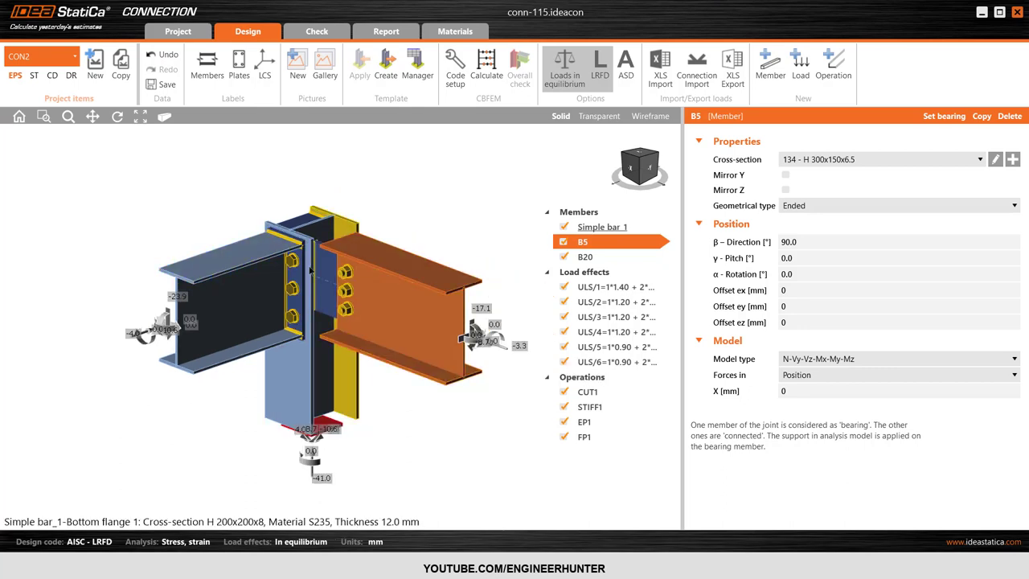
pyautogui.scroll(2, 361, 304)
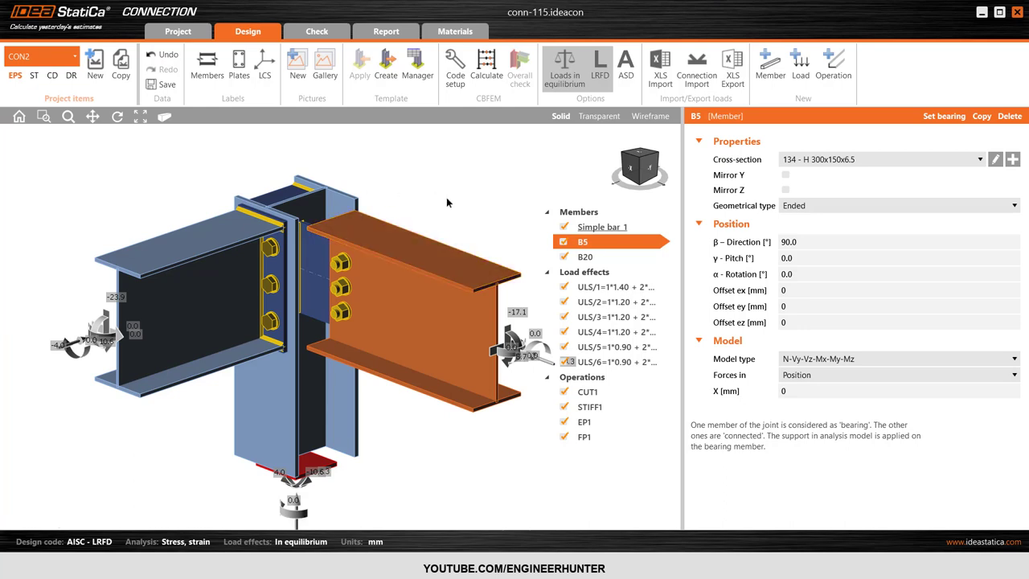
# Review the member forces under ULS/1, ULS/5 and ULS/2, including B5's bending moment My, and hide the member labels
pyautogui.click(632, 294)
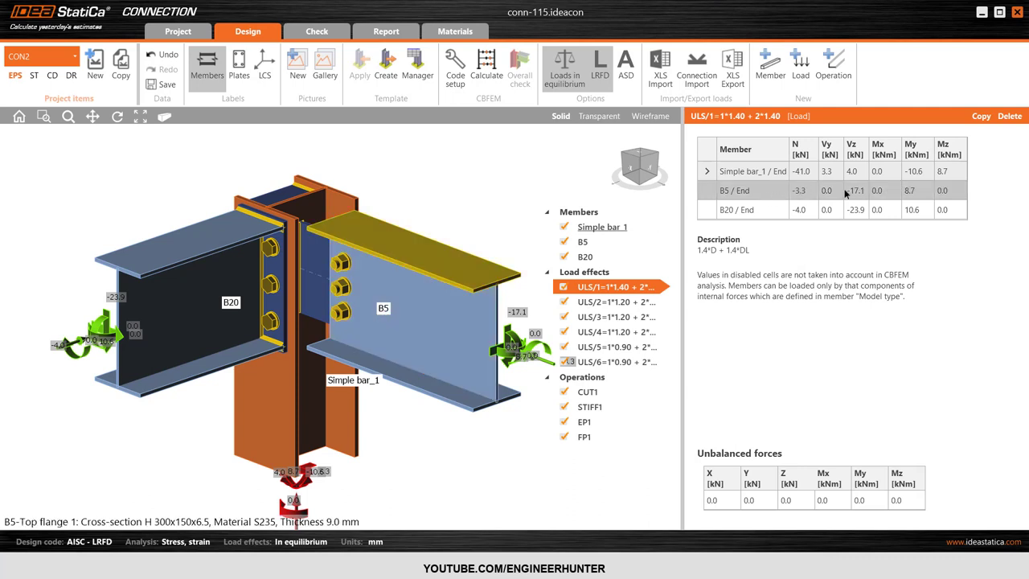
pyautogui.click(925, 197)
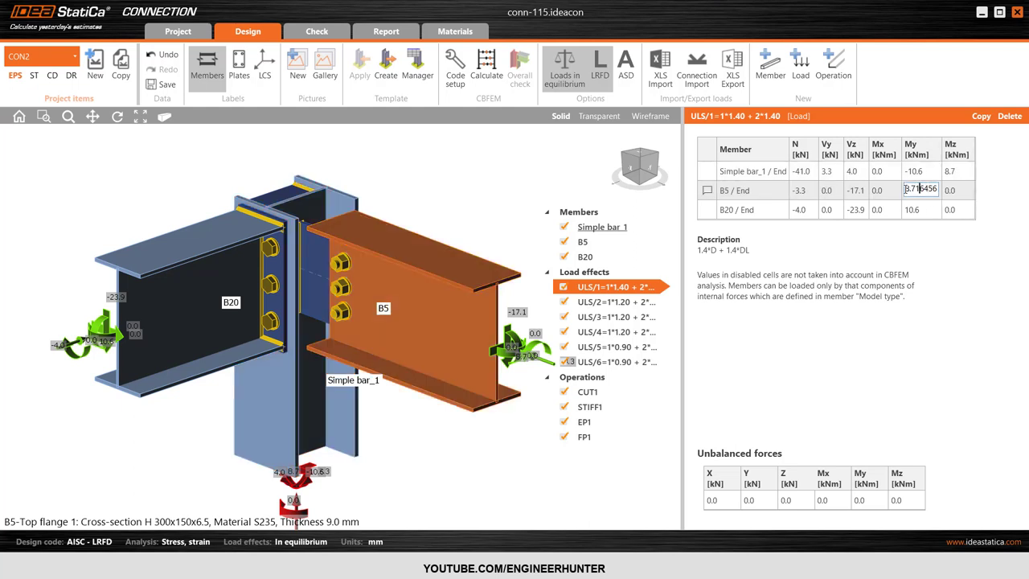
pyautogui.press('Return')
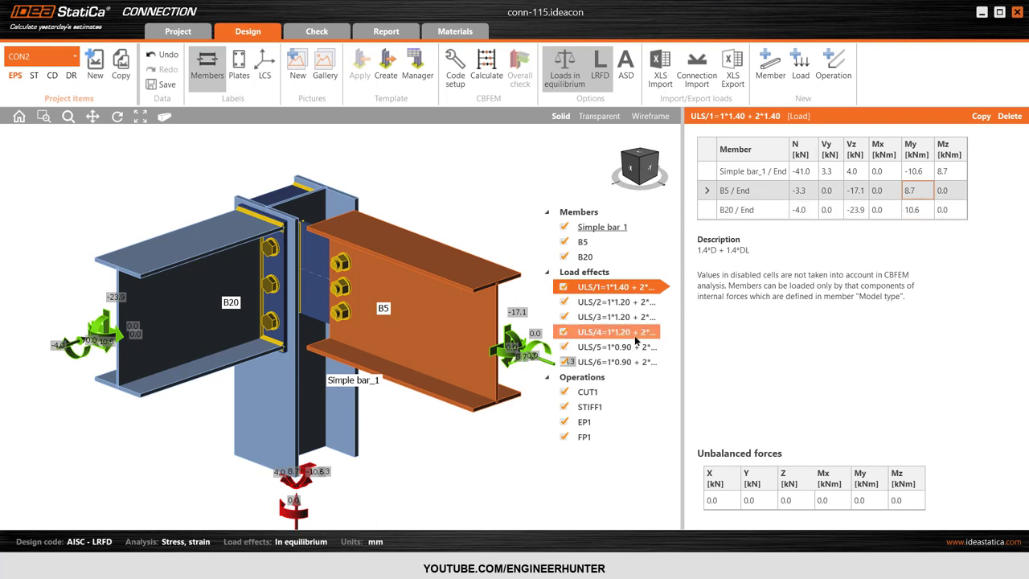
pyautogui.click(620, 331)
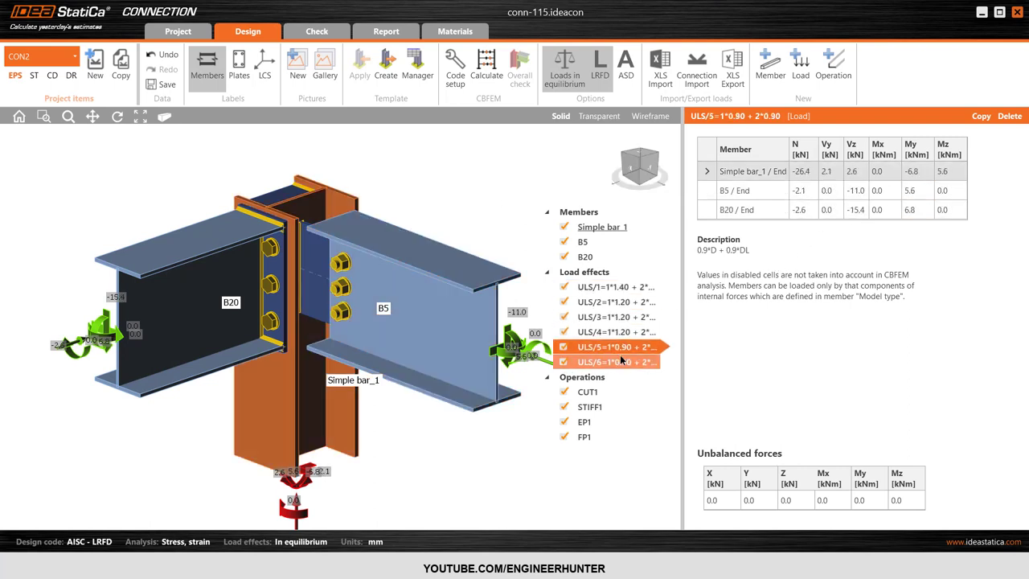
pyautogui.click(602, 299)
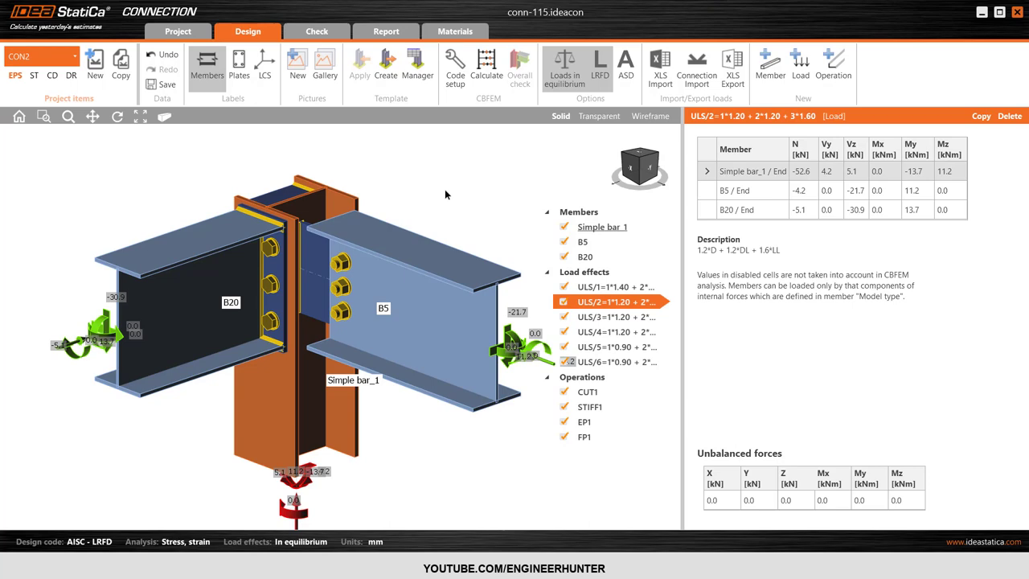
pyautogui.scroll(-1, 377, 183)
pyautogui.moveTo(631, 159)
pyautogui.mouseDown()
pyautogui.moveTo(604, 157)
pyautogui.moveTo(604, 170)
pyautogui.moveTo(640, 166)
pyautogui.mouseUp()
pyautogui.click(217, 75)
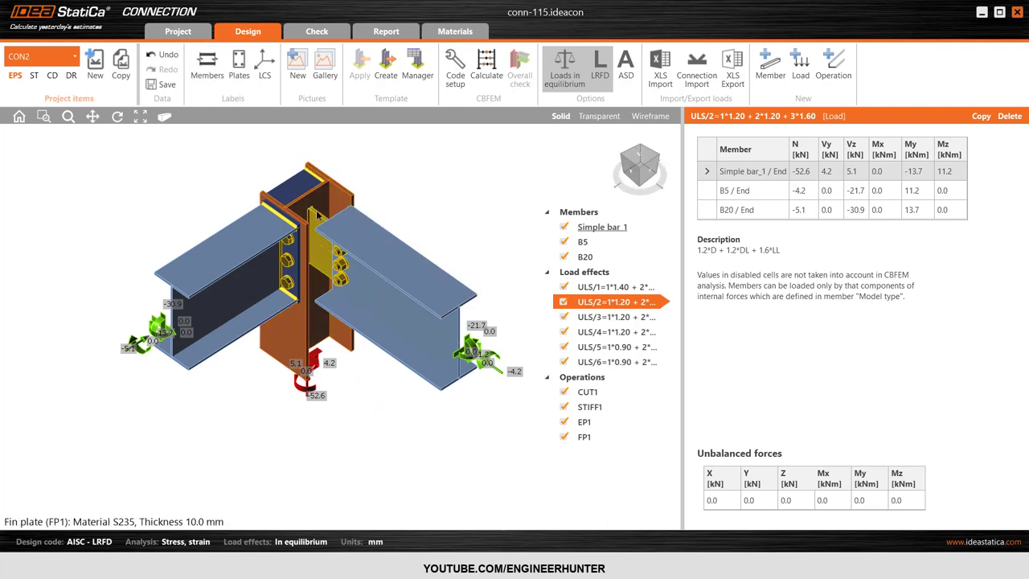
# Copy fin plate FP1 and assign the copy to Top flange 1 of beam B5
pyautogui.scroll(2, 298, 209)
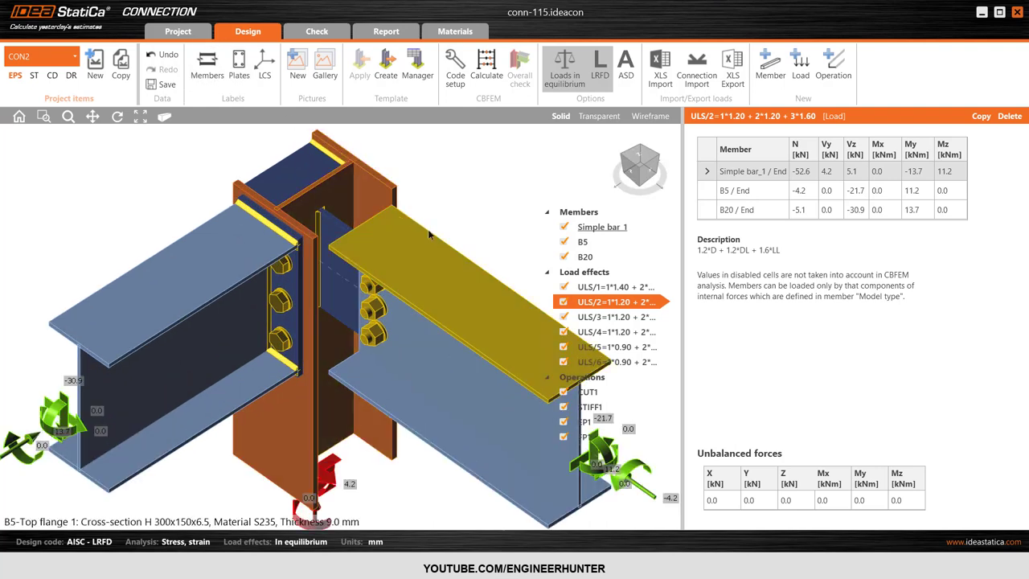
pyautogui.click(341, 274)
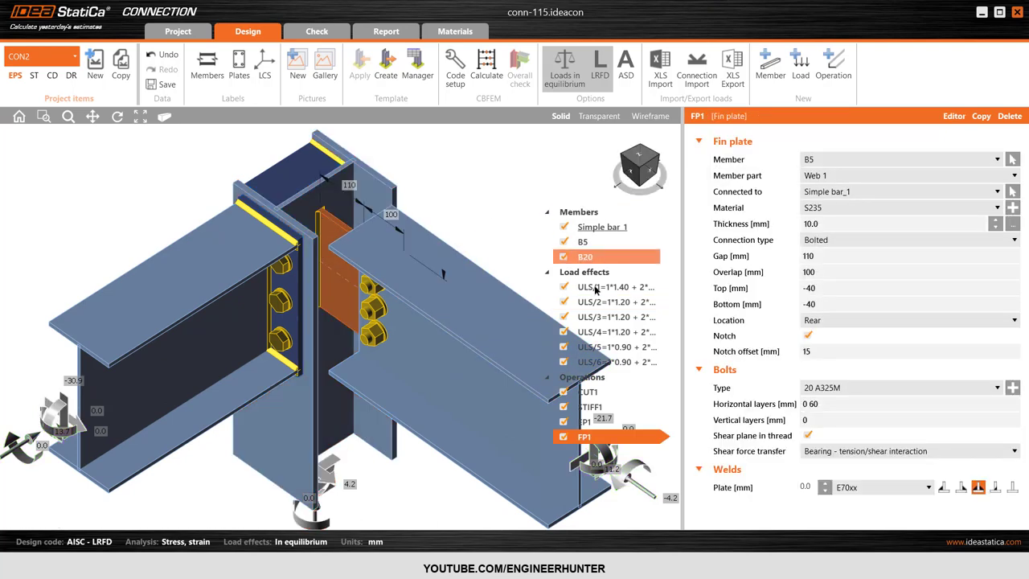
pyautogui.click(981, 116)
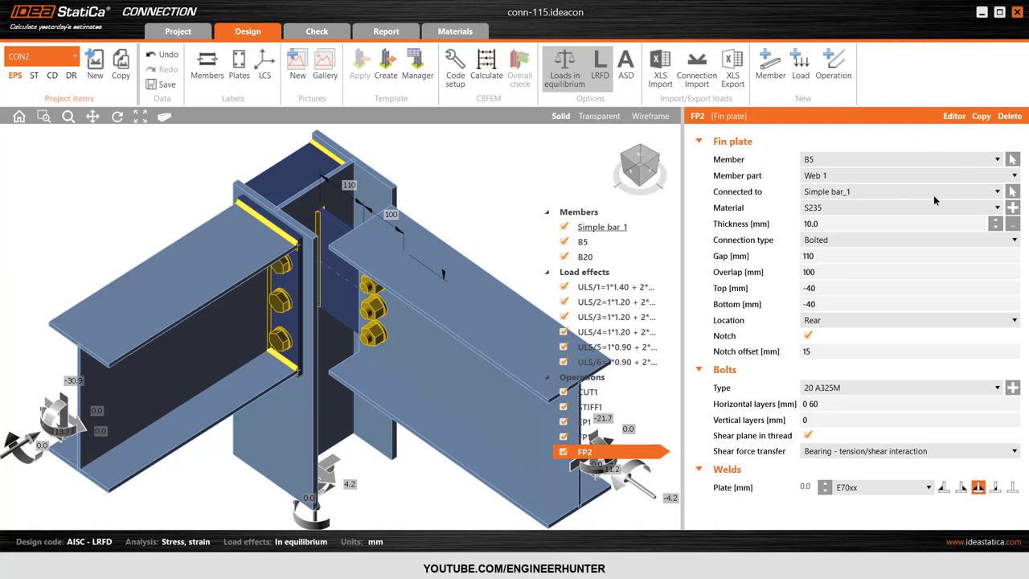
pyautogui.click(826, 177)
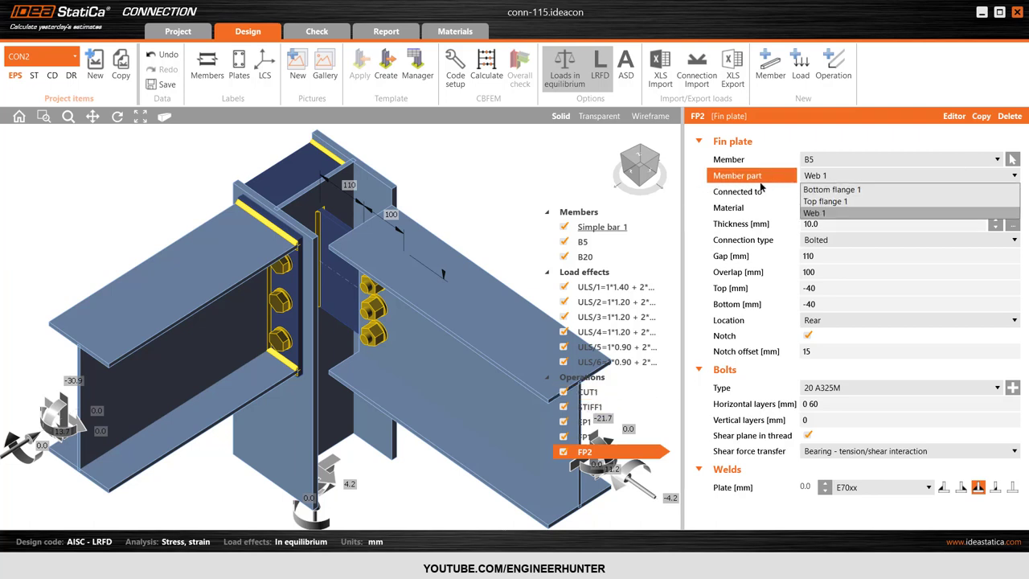
pyautogui.click(824, 201)
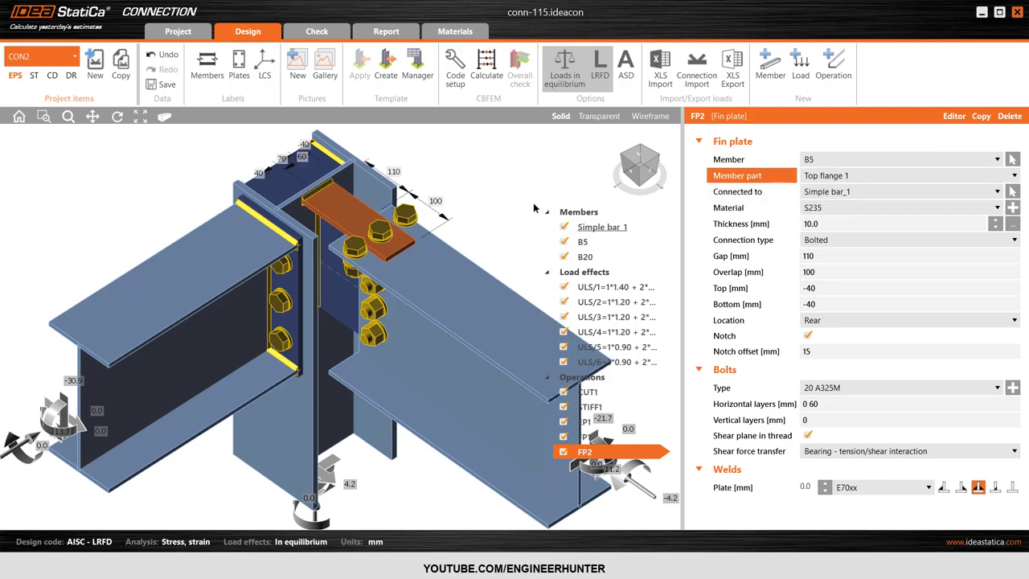
pyautogui.click(348, 209)
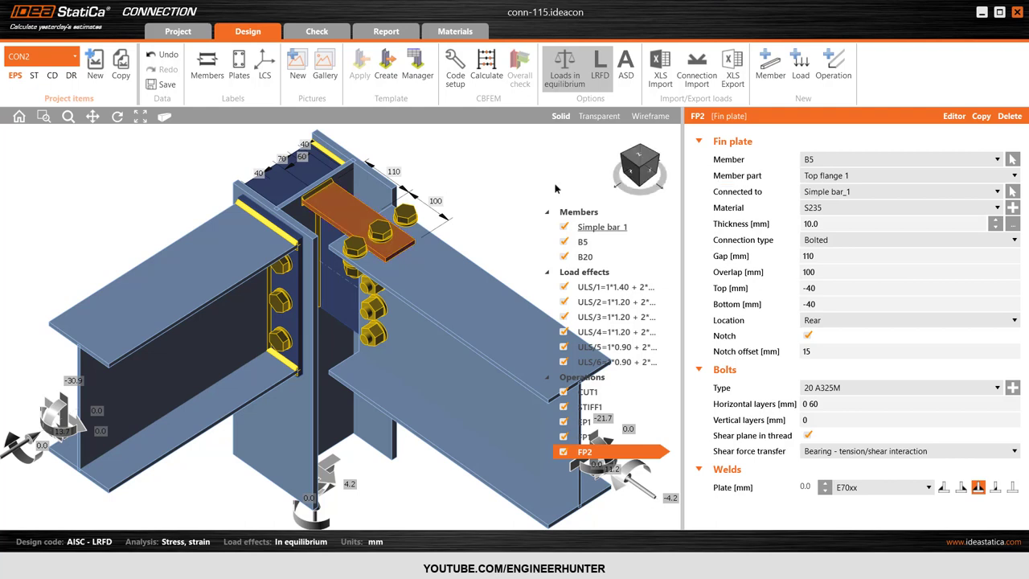
# Set the top and bottom offsets of the top flange plate FP2 to 0 mm
pyautogui.click(778, 289)
pyautogui.write('0')
pyautogui.press('Tab')
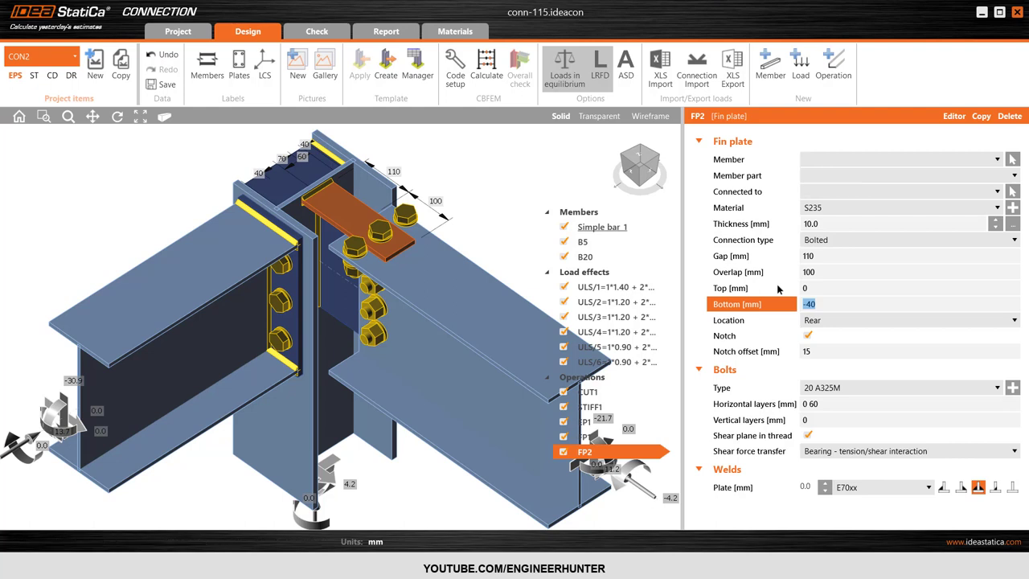
pyautogui.write('0')
pyautogui.press('Tab')
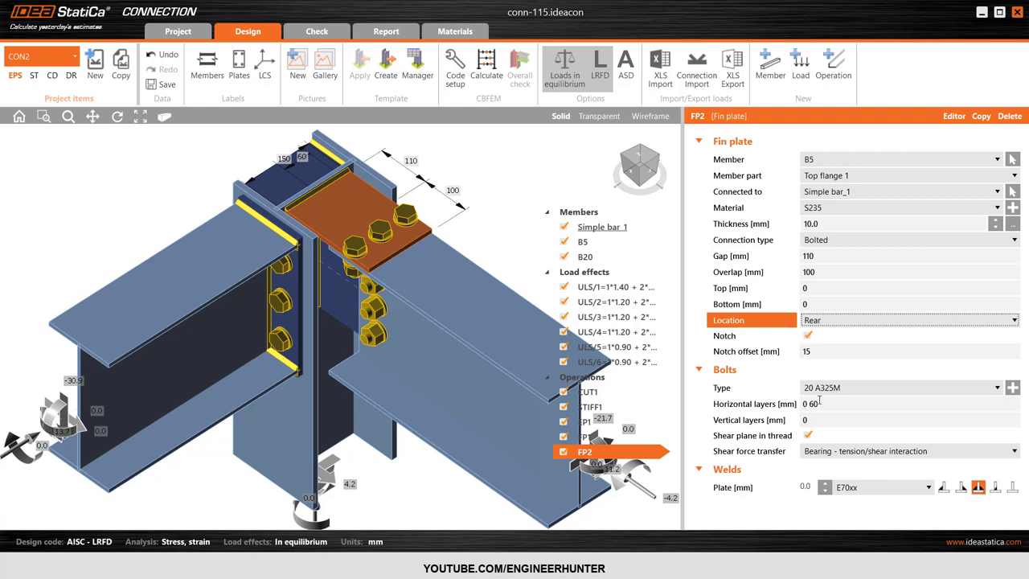
# Set the horizontal bolt layers of the top flange plate FP2 to 40 mm after trying 50 mm
pyautogui.click(793, 406)
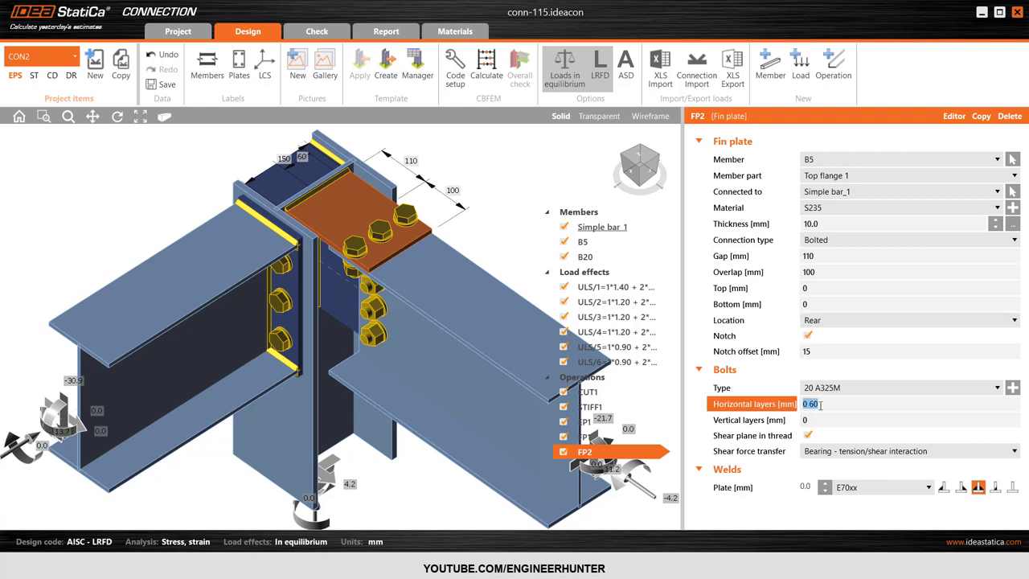
pyautogui.write('50')
pyautogui.press('Tab')
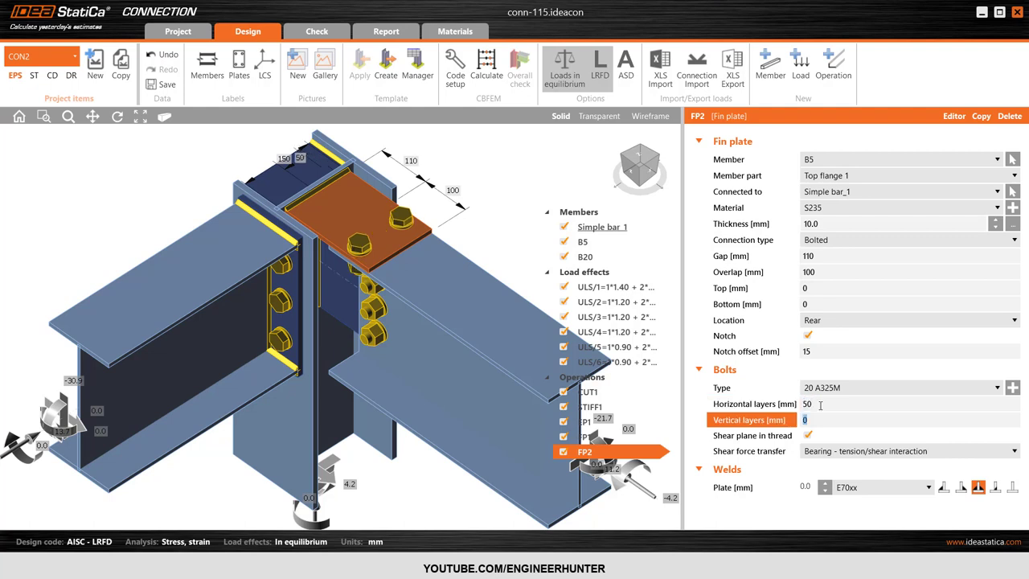
pyautogui.click(792, 404)
pyautogui.write('40')
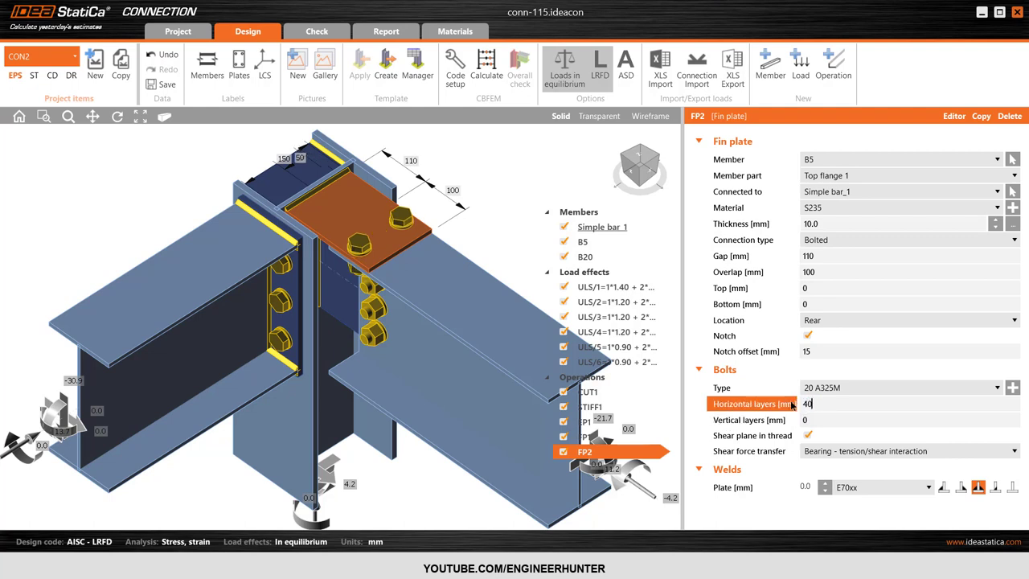
pyautogui.press('Tab')
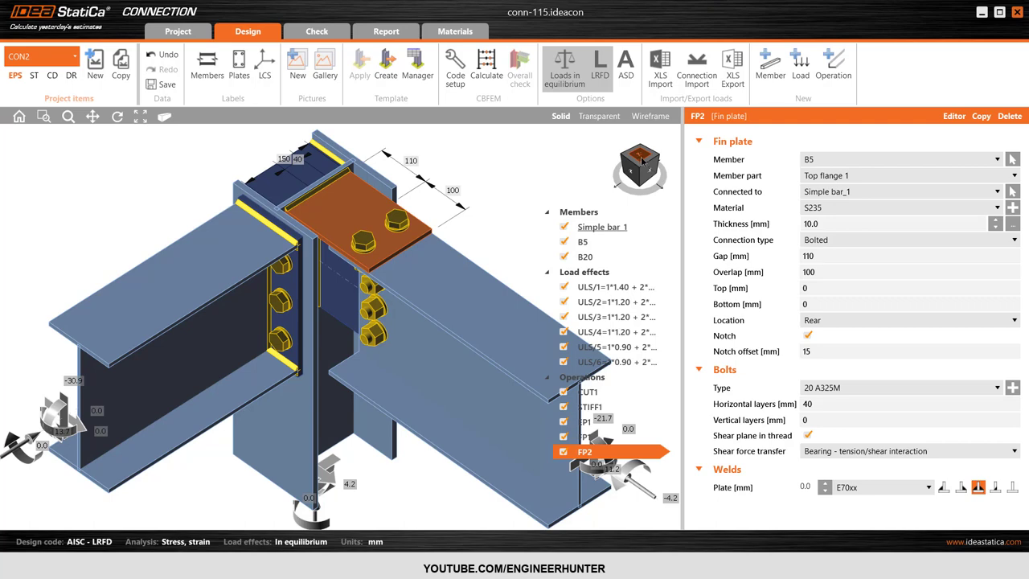
# Check the top flange plate FP2 against the web bolts from the -Y direction and set its vertical bolt layers to 30 mm
pyautogui.click(644, 169)
pyautogui.scroll(5, 527, 153)
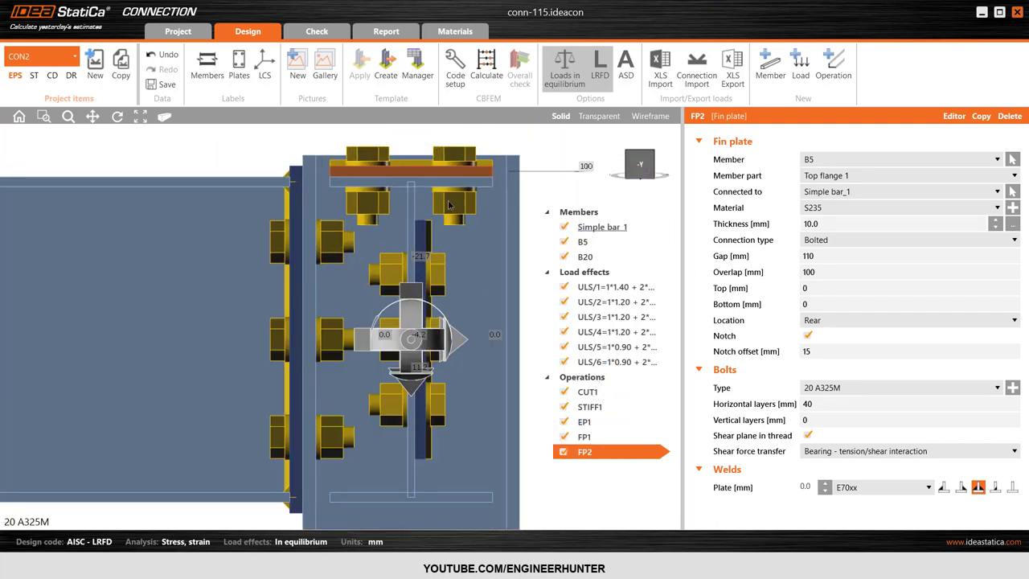
pyautogui.click(642, 171)
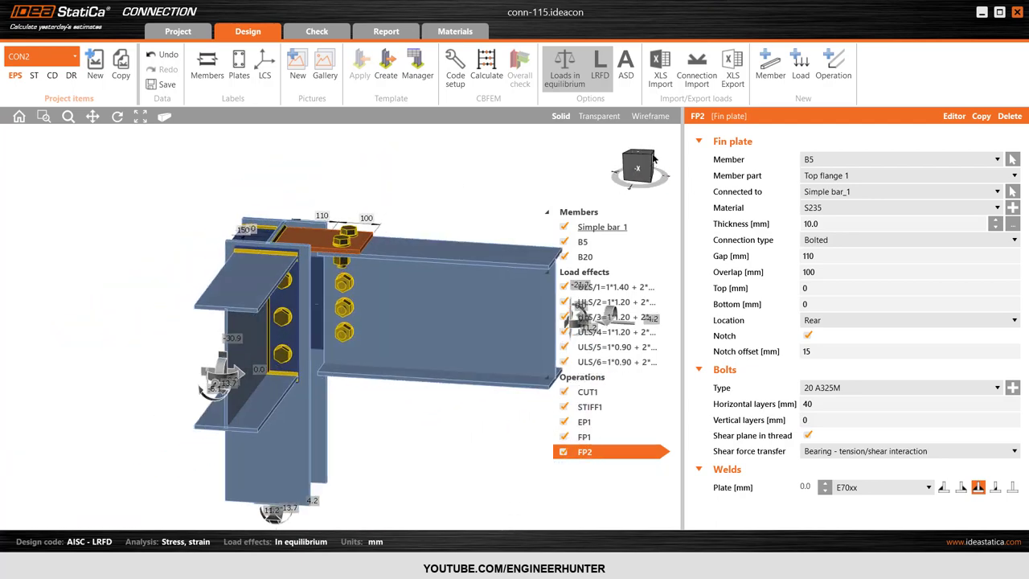
pyautogui.scroll(2, 441, 264)
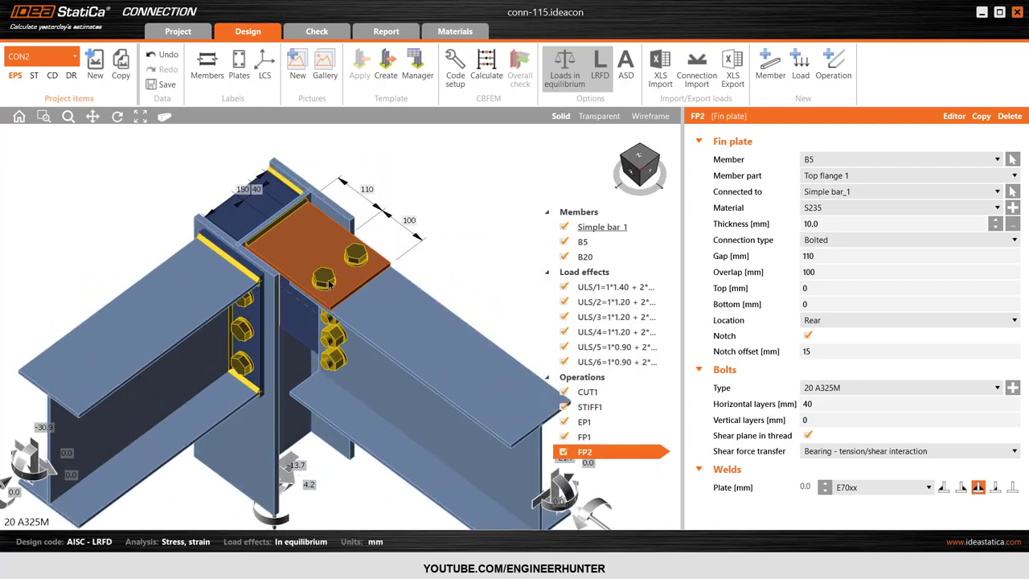
pyautogui.click(786, 421)
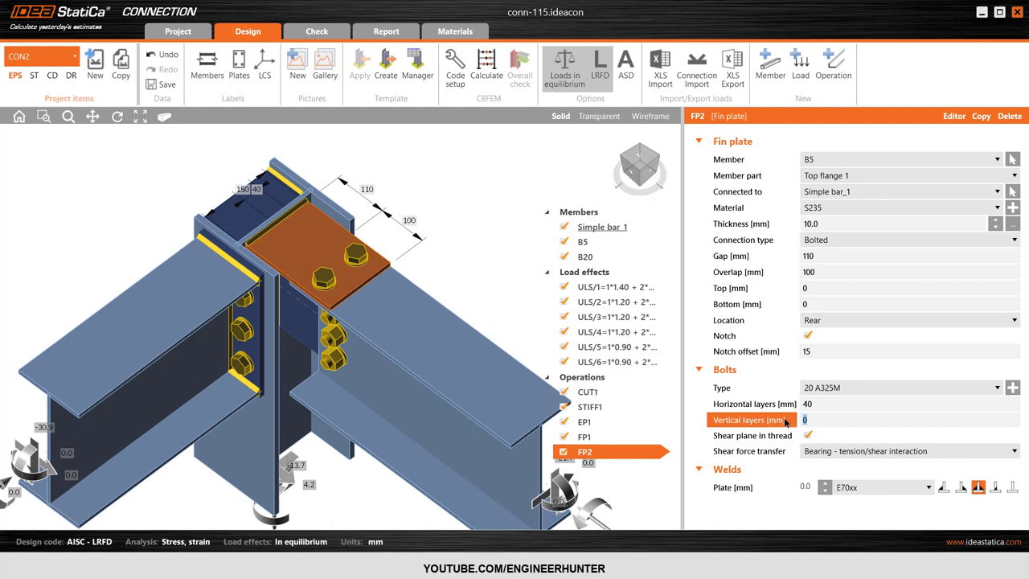
pyautogui.press('Tab')
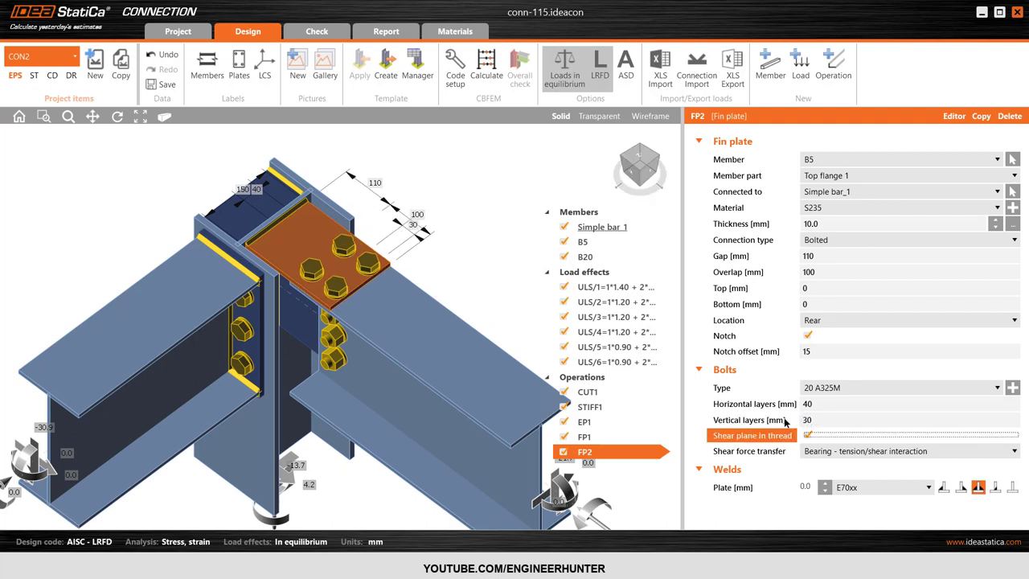
# Set the overlap of the top flange plate FP2 to 150 mm after trying 160 mm
pyautogui.click(790, 273)
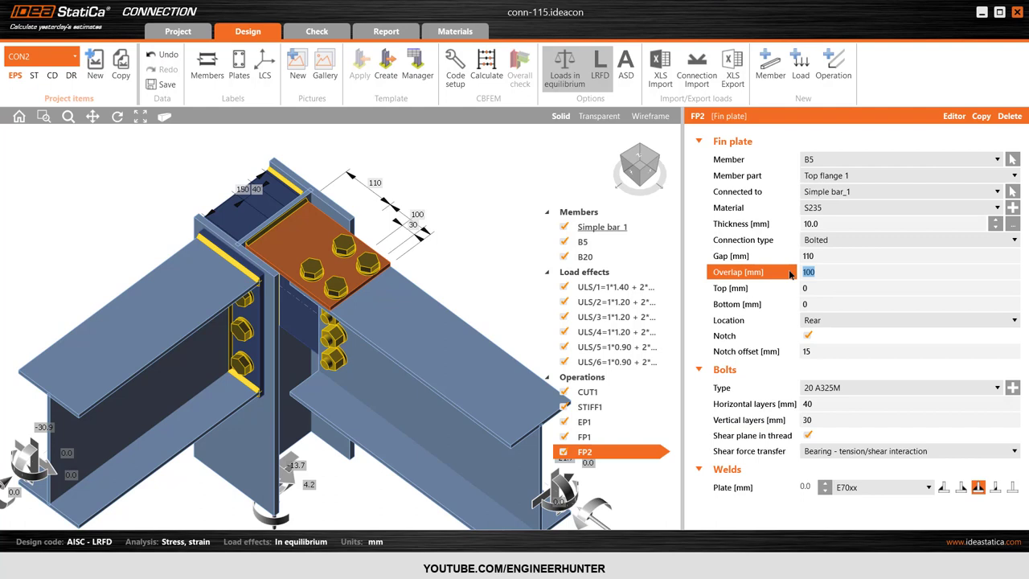
pyautogui.write('160')
pyautogui.press('Tab')
pyautogui.click(792, 276)
pyautogui.write('150')
pyautogui.press('Tab')
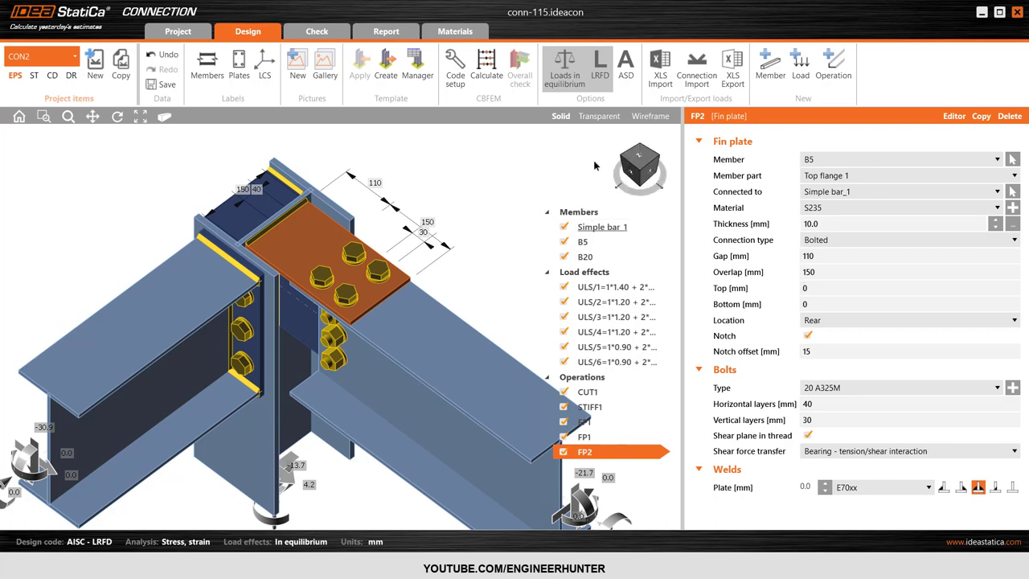
# Check the top flange plate FP2 against the web bolts from the -X direction and set its overlap to 160 mm
pyautogui.click(634, 172)
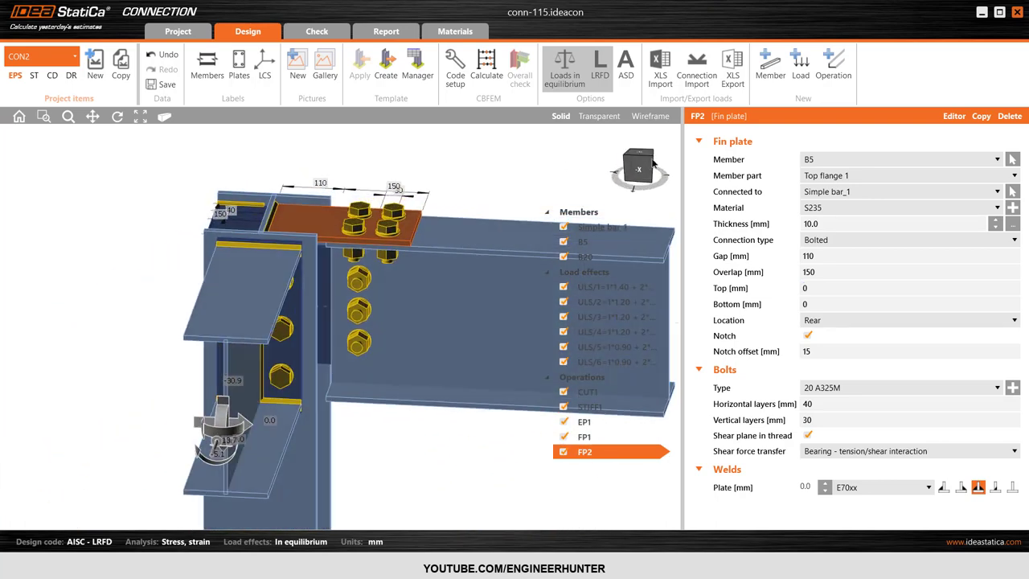
pyautogui.click(641, 168)
pyautogui.scroll(3, 215, 153)
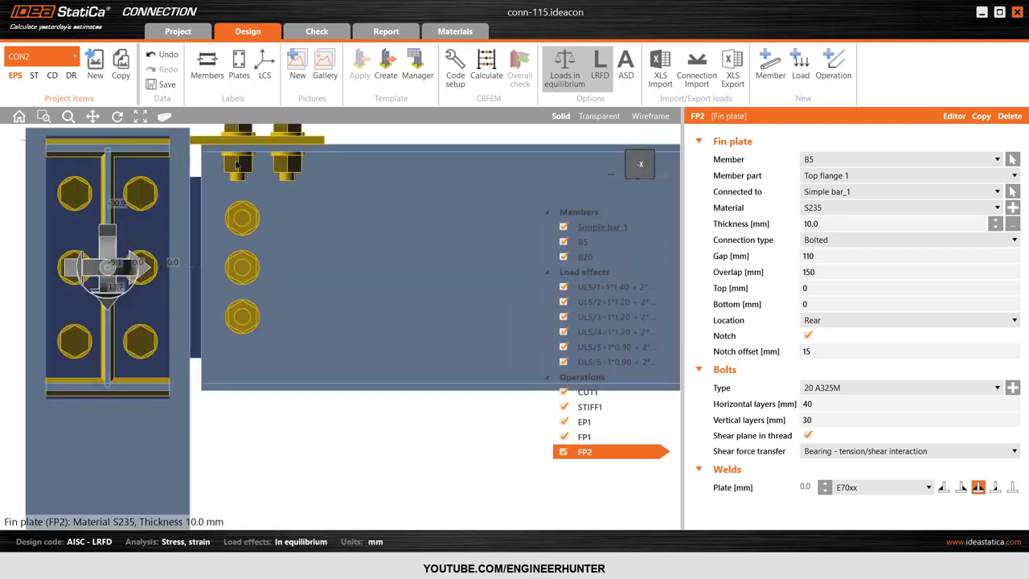
pyautogui.click(813, 272)
pyautogui.write('160')
pyautogui.press('Tab')
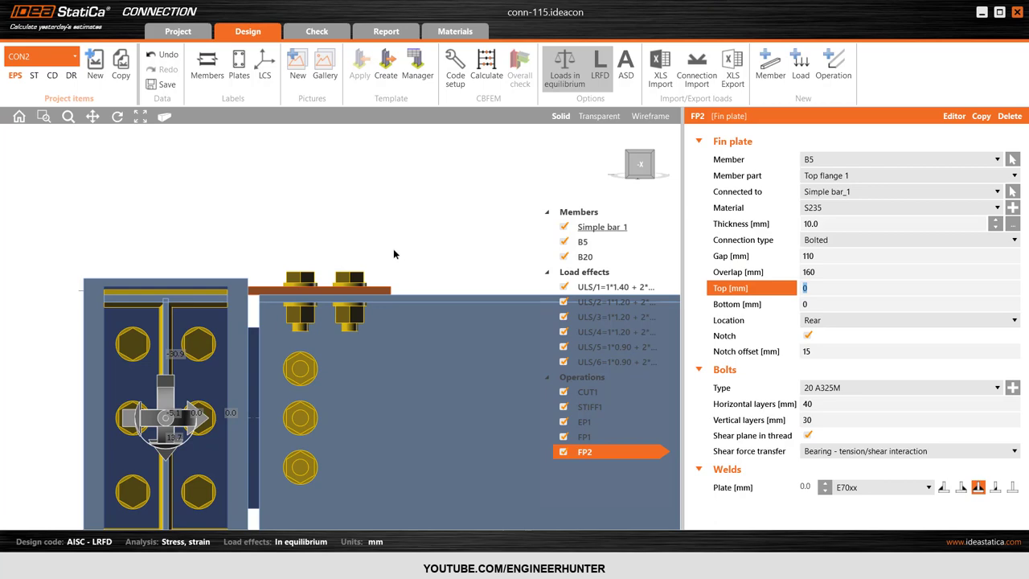
pyautogui.click(487, 221)
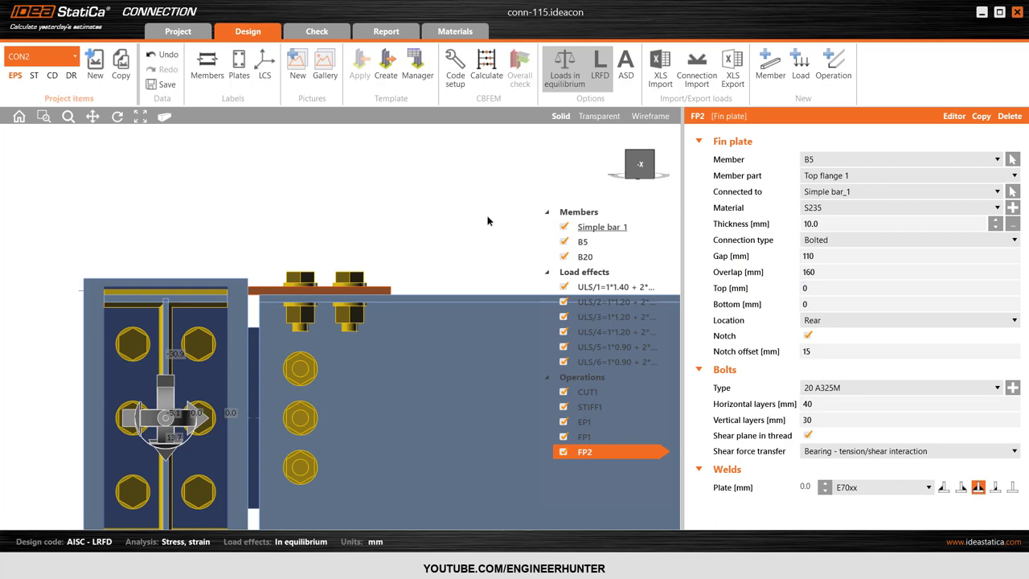
pyautogui.click(655, 158)
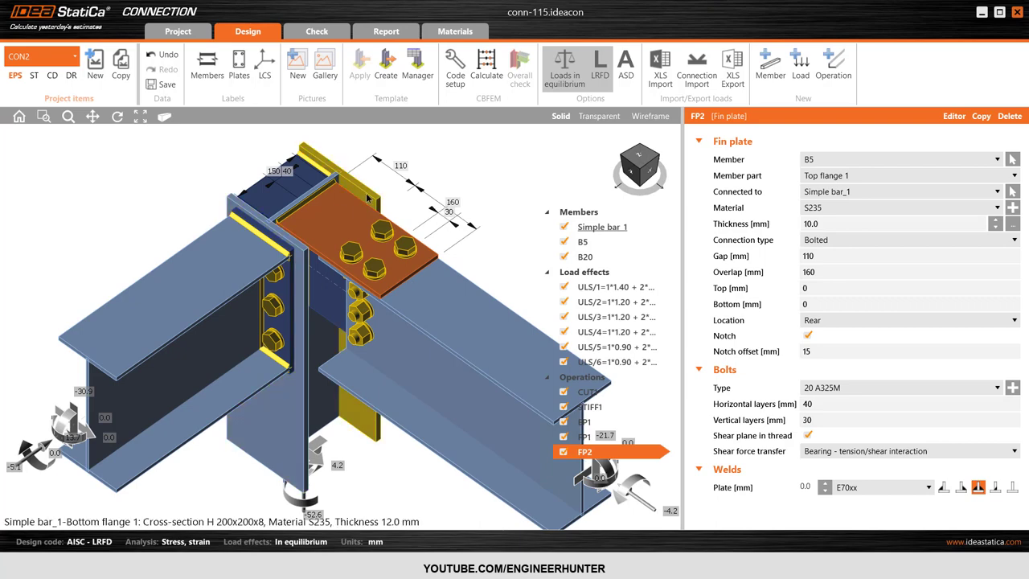
# Copy the top flange plate FP2 and assign the copy to Bottom flange 1 of beam B5
pyautogui.click(249, 378)
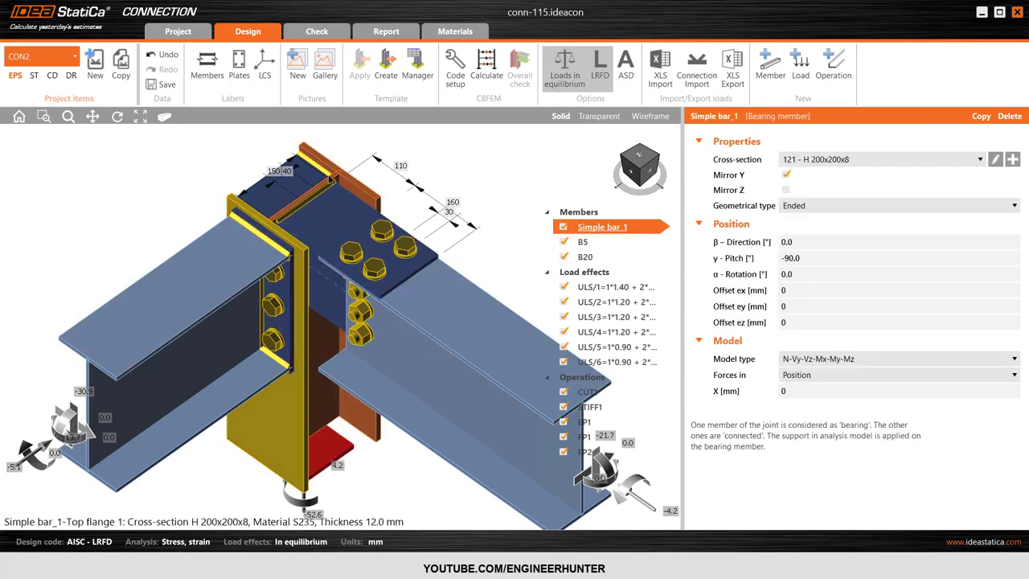
pyautogui.scroll(-2, 430, 170)
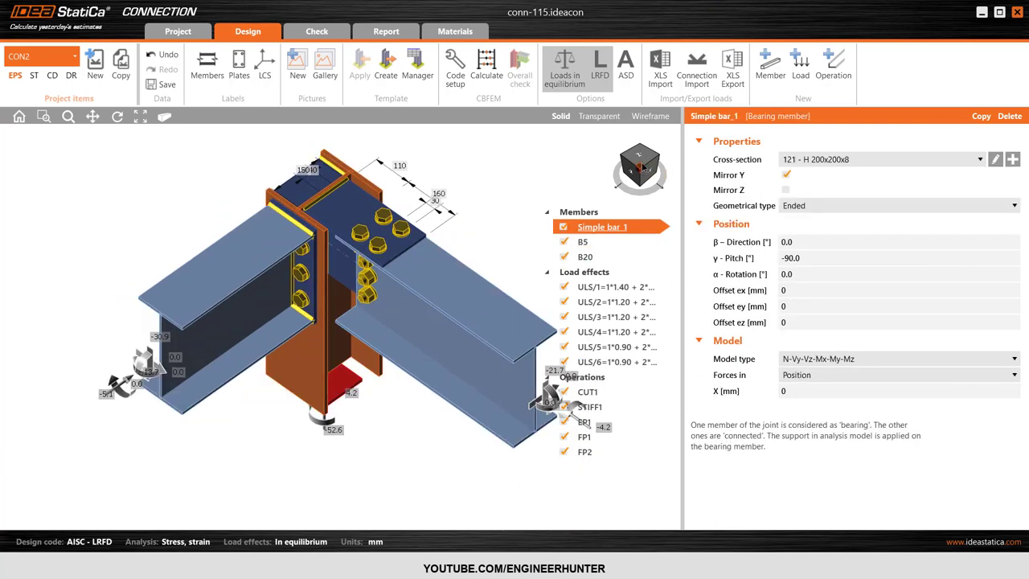
pyautogui.click(648, 165)
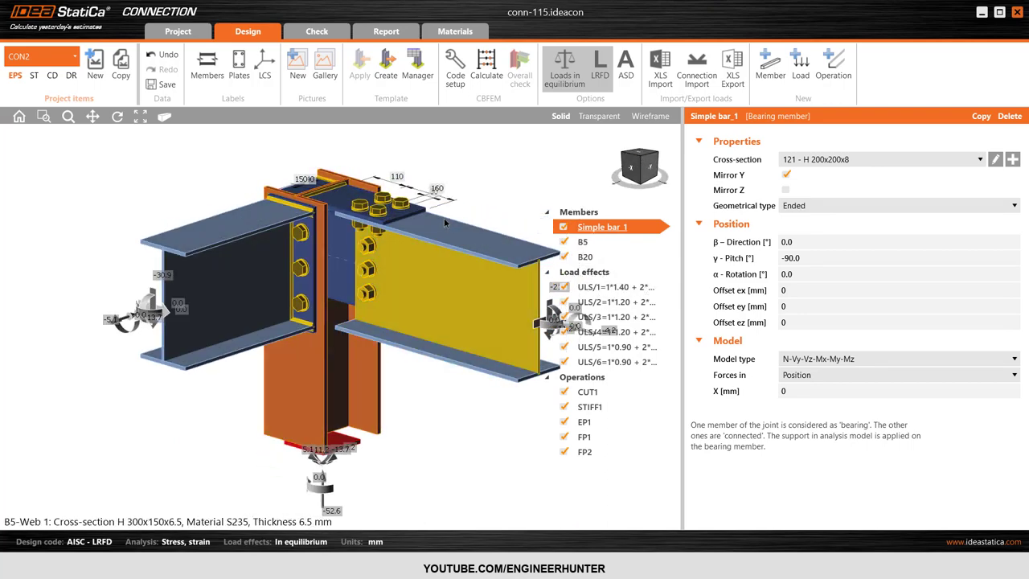
pyautogui.click(641, 165)
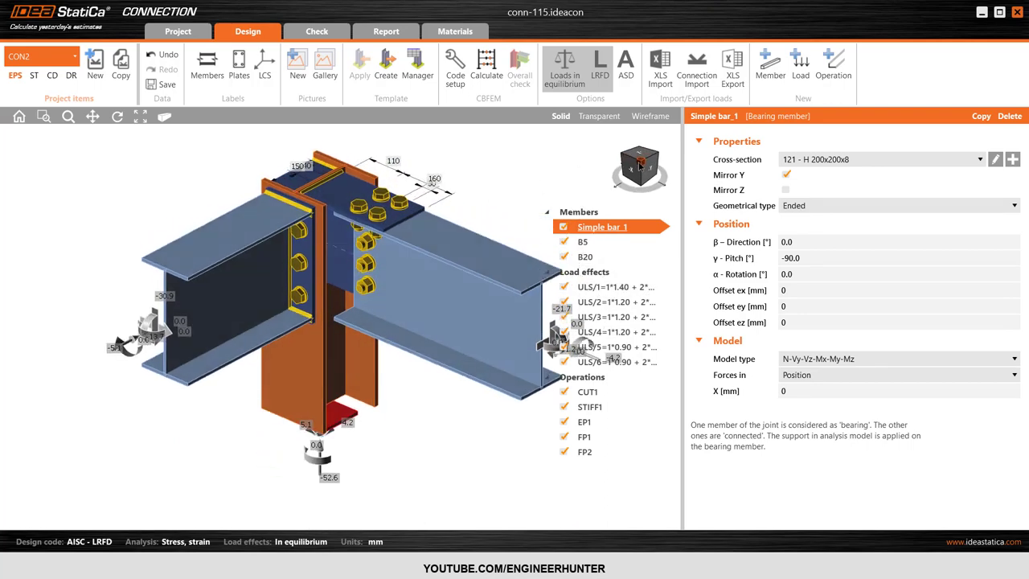
pyautogui.click(341, 188)
pyautogui.click(982, 119)
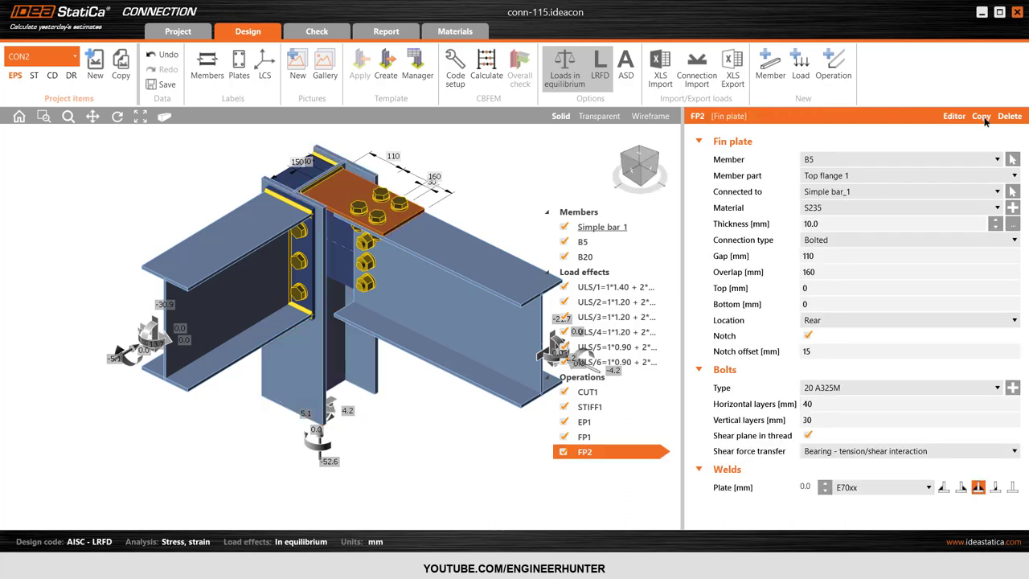
pyautogui.click(840, 176)
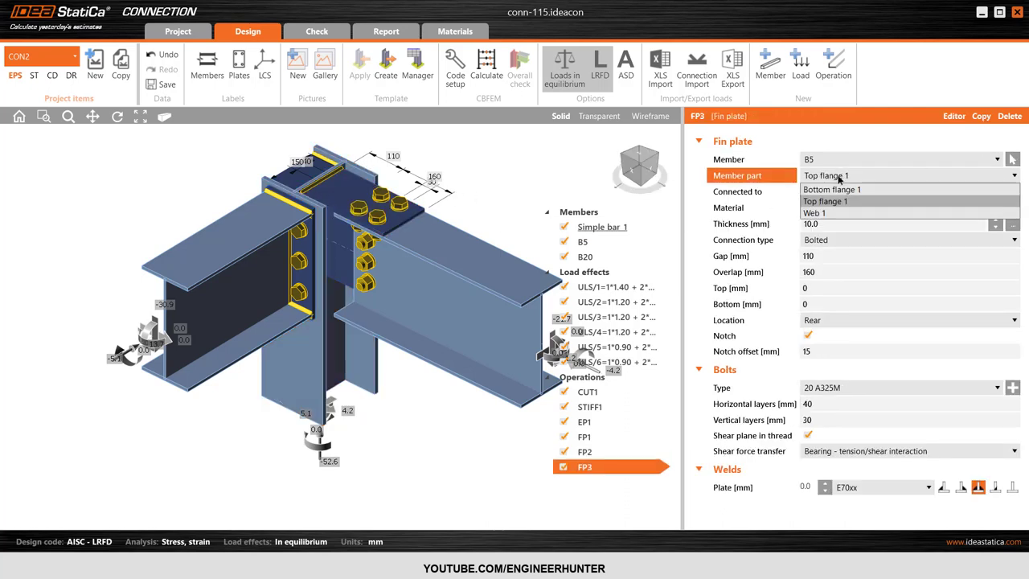
pyautogui.click(825, 185)
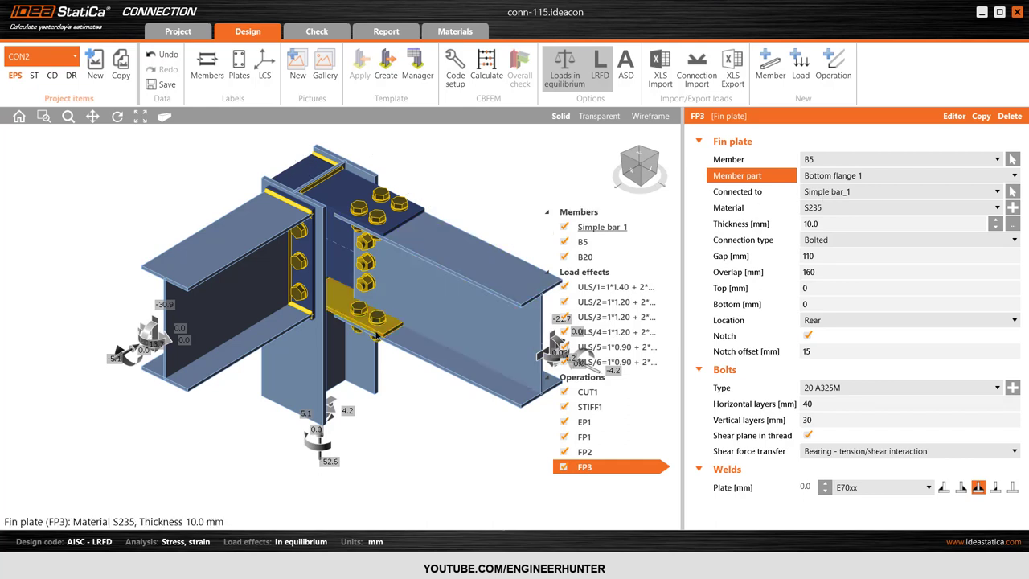
# Set the location of the bottom flange plate FP3 to Front
pyautogui.click(812, 322)
pyautogui.click(812, 332)
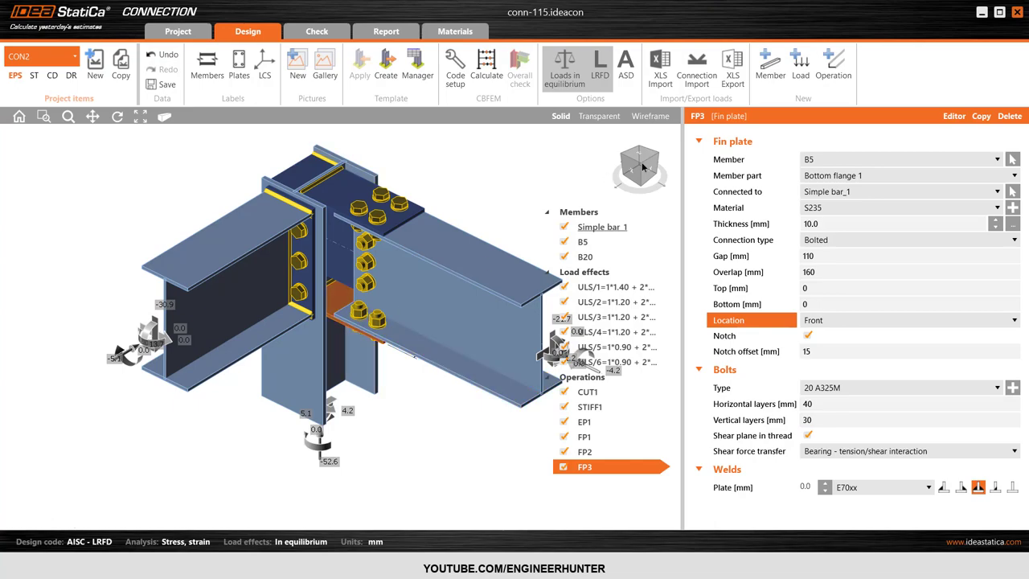
pyautogui.moveTo(643, 165)
pyautogui.mouseDown()
pyautogui.moveTo(642, 143)
pyautogui.moveTo(662, 166)
pyautogui.moveTo(635, 170)
pyautogui.mouseUp()
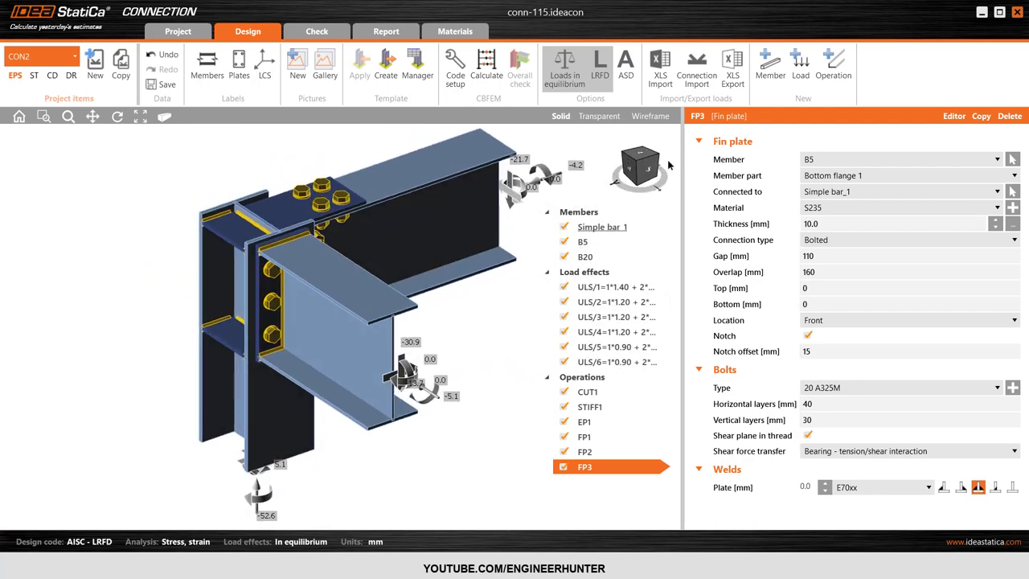
# Enter the flange and web weld sizes of end plate EP1
pyautogui.click(264, 283)
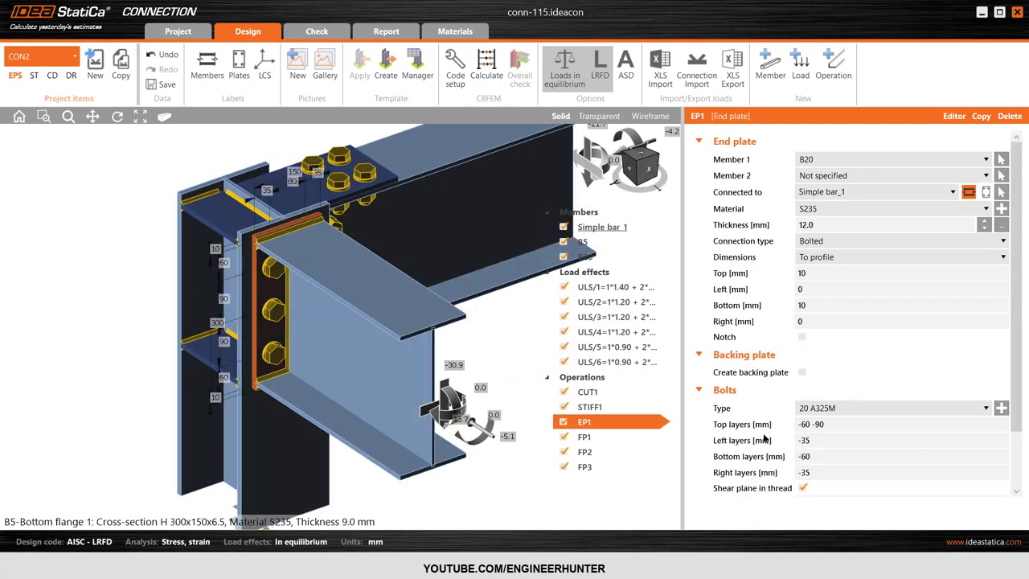
pyautogui.scroll(-2, 772, 458)
pyautogui.click(800, 473)
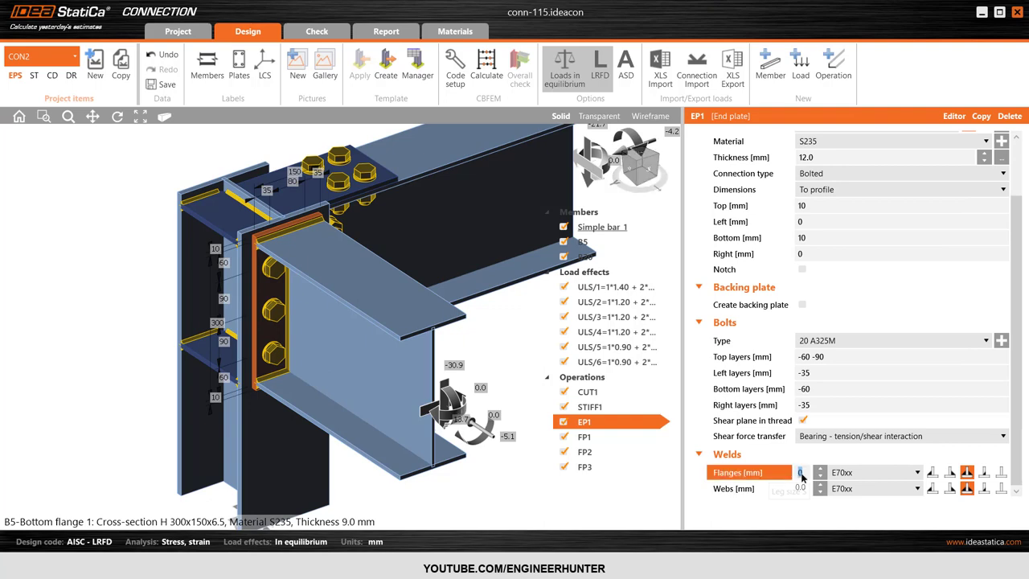
pyautogui.click(799, 488)
pyautogui.press('Tab')
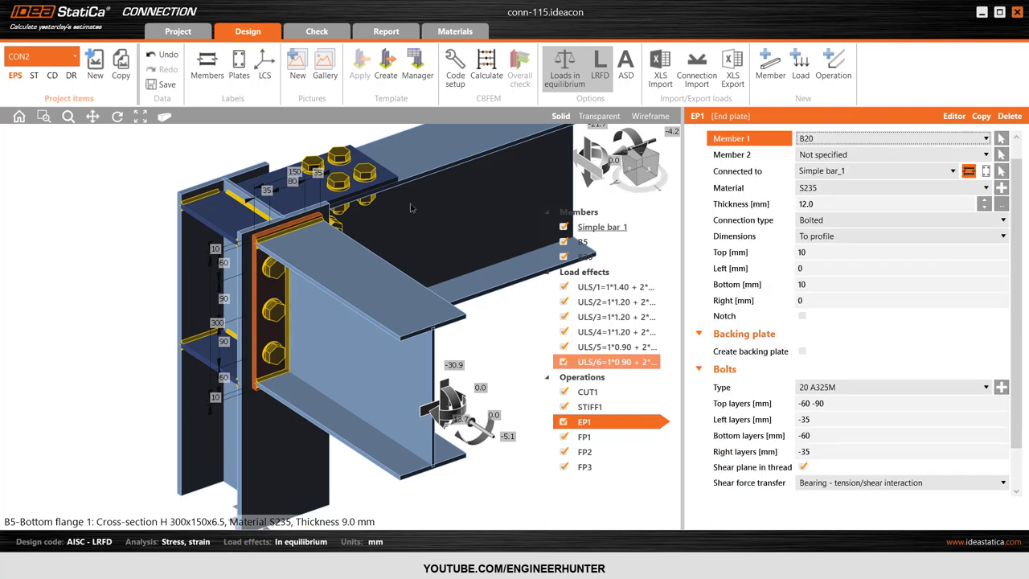
# Set the plate weld size of fin plates FP2, FP1 and FP3 to 5 mm
pyautogui.click(322, 181)
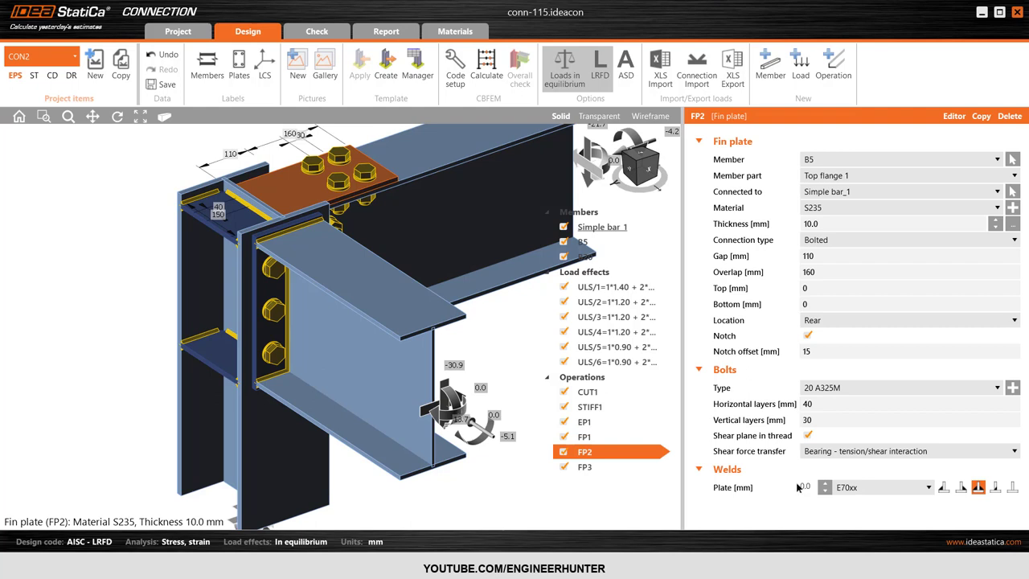
pyautogui.click(800, 487)
pyautogui.press('Tab')
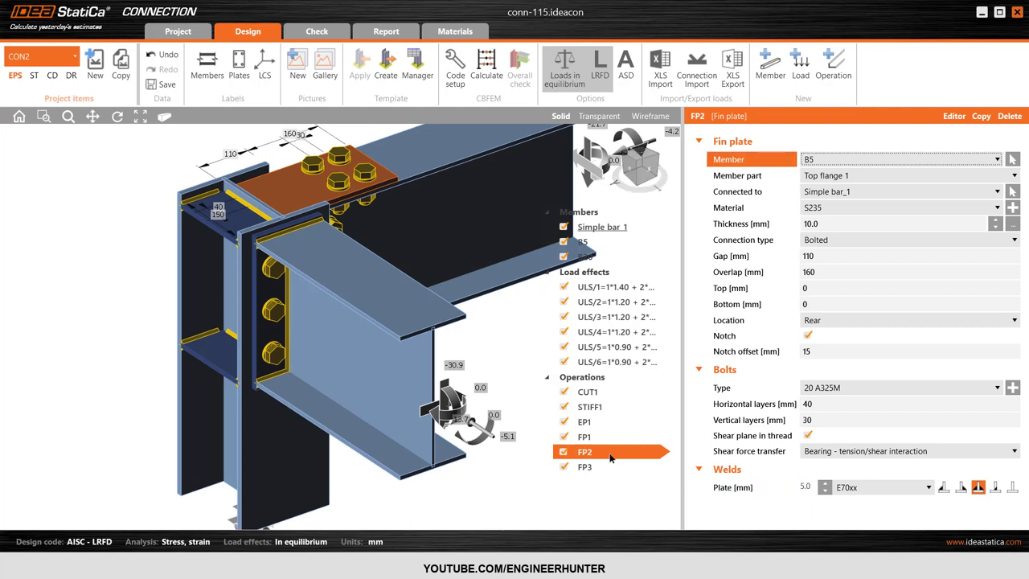
pyautogui.click(635, 437)
pyautogui.click(808, 488)
pyautogui.write('5')
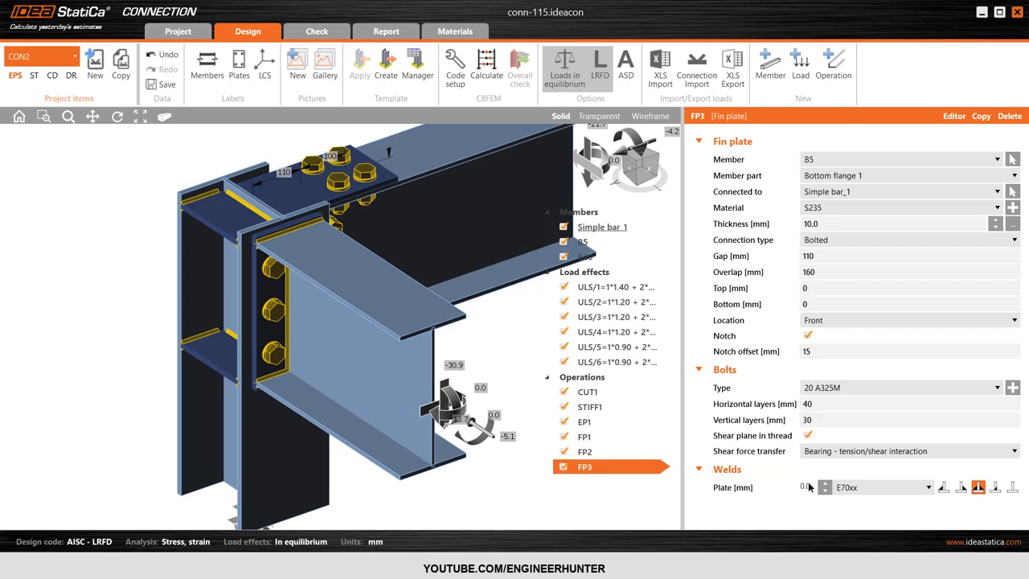
pyautogui.press('Return')
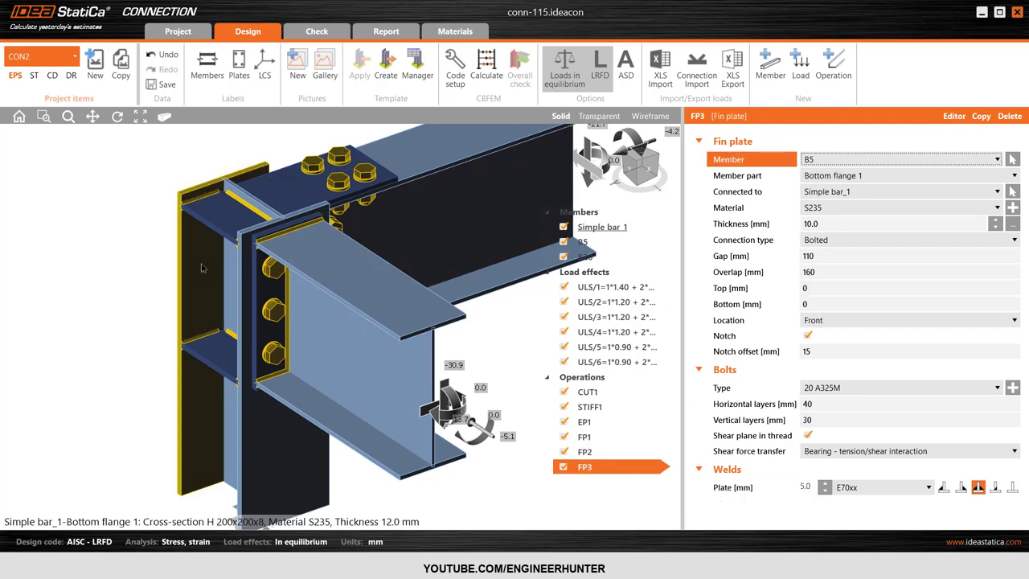
# Calculate the connection and inspect the overall check on the 3D model of the joint
pyautogui.click(650, 161)
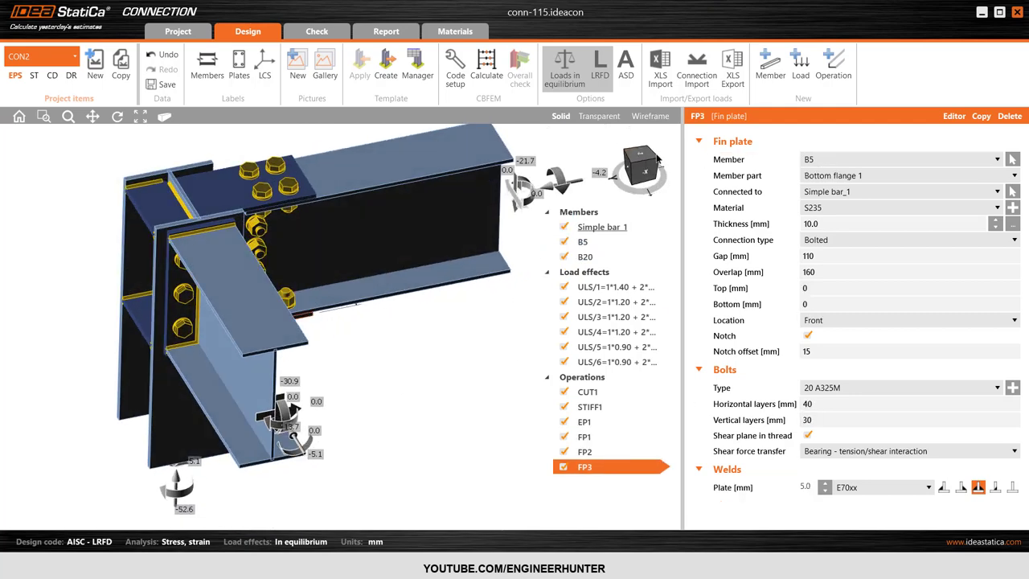
pyautogui.moveTo(650, 161)
pyautogui.mouseDown()
pyautogui.moveTo(609, 150)
pyautogui.moveTo(644, 161)
pyautogui.mouseUp()
pyautogui.click(648, 164)
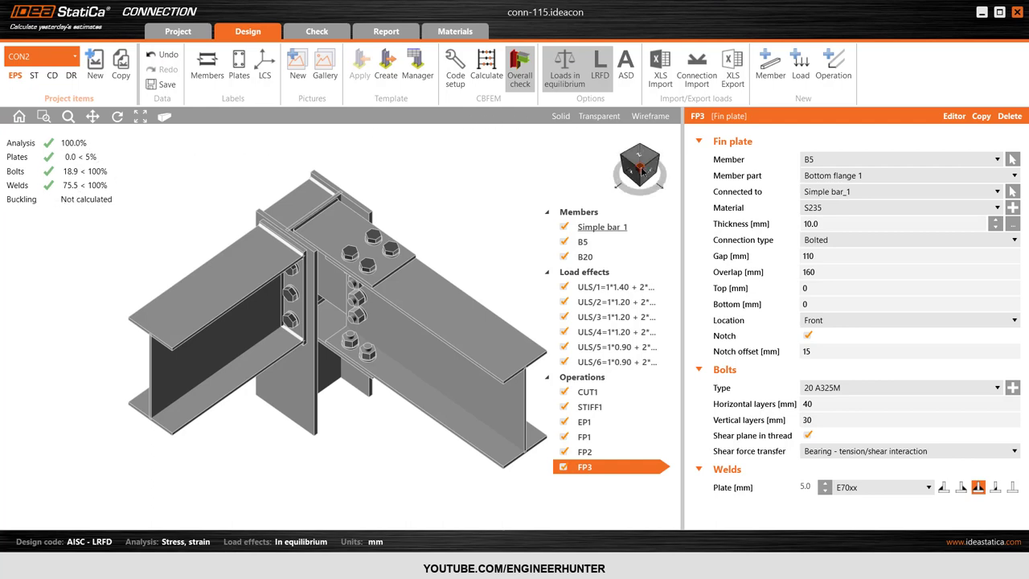
pyautogui.click(639, 171)
pyautogui.moveTo(648, 153); pyautogui.dragTo(450, 225)
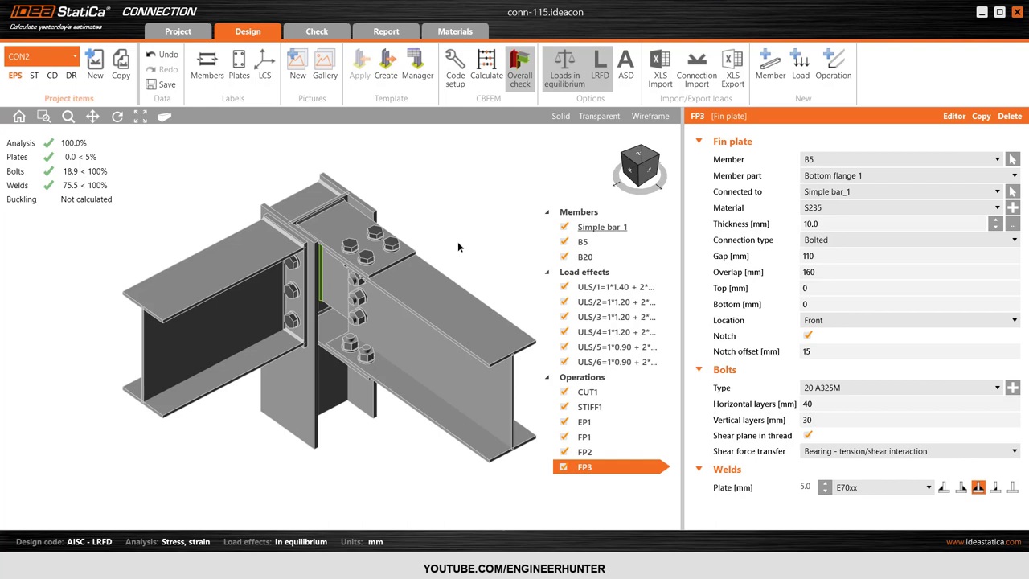
pyautogui.click(355, 276)
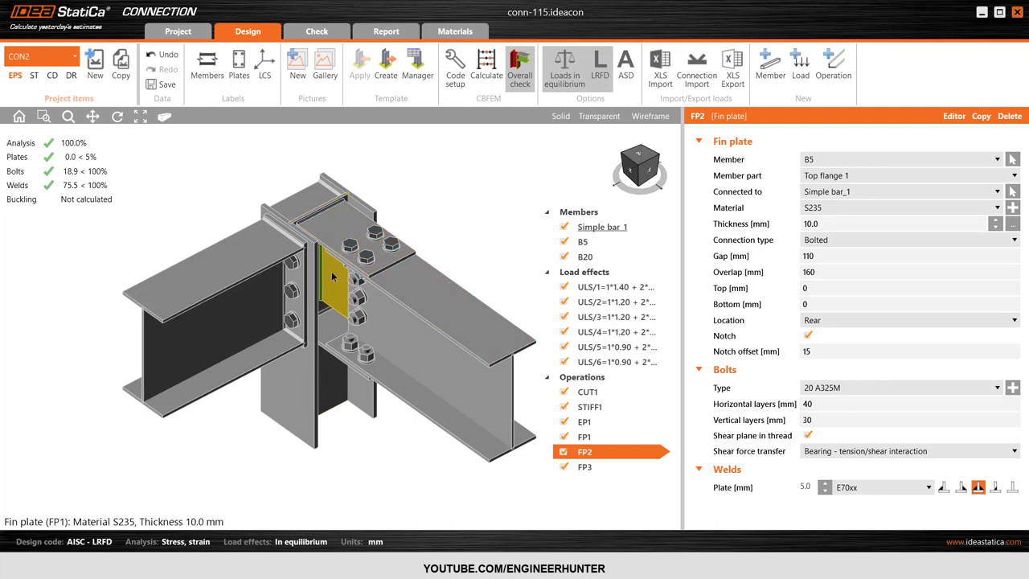
pyautogui.click(407, 204)
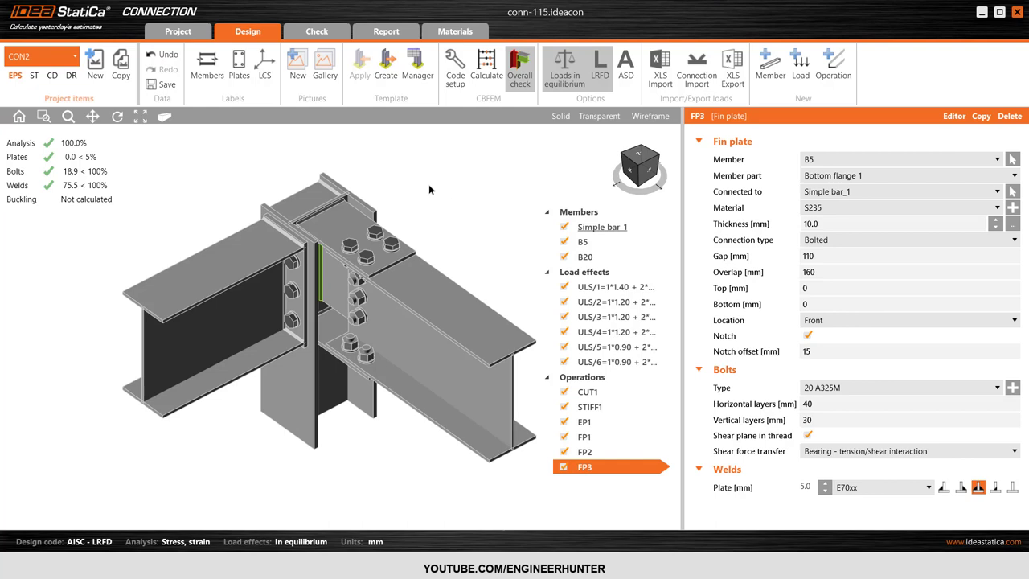
# Review the detailed check results for the analysis, plates, bolts and welds under the extreme load effect
pyautogui.click(306, 32)
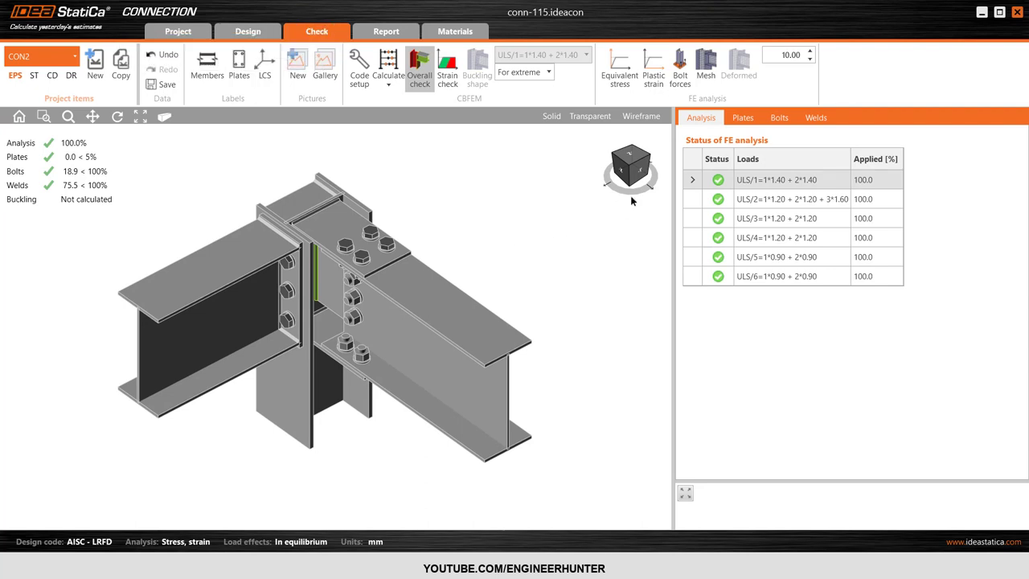
pyautogui.click(738, 121)
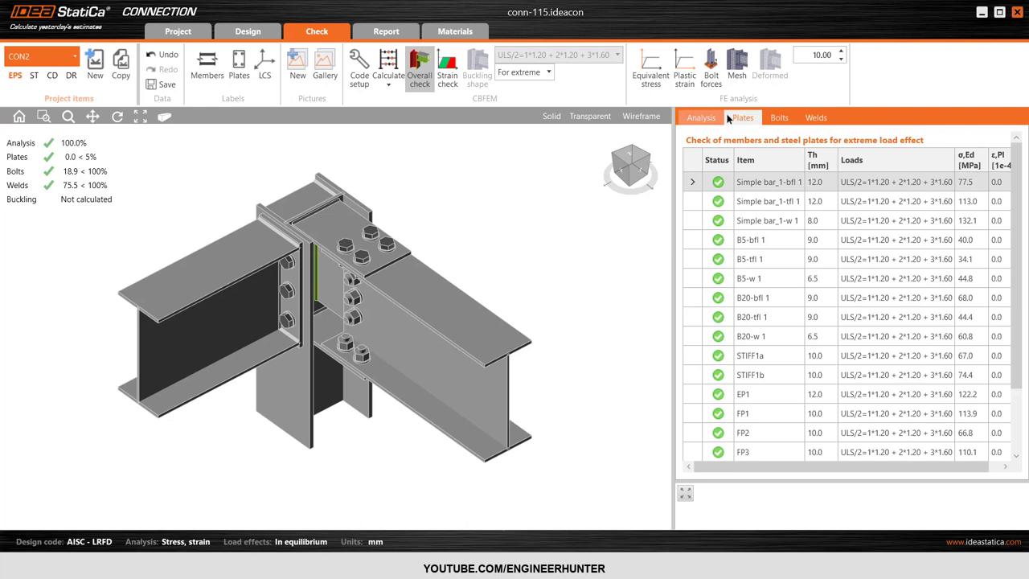
pyautogui.click(820, 118)
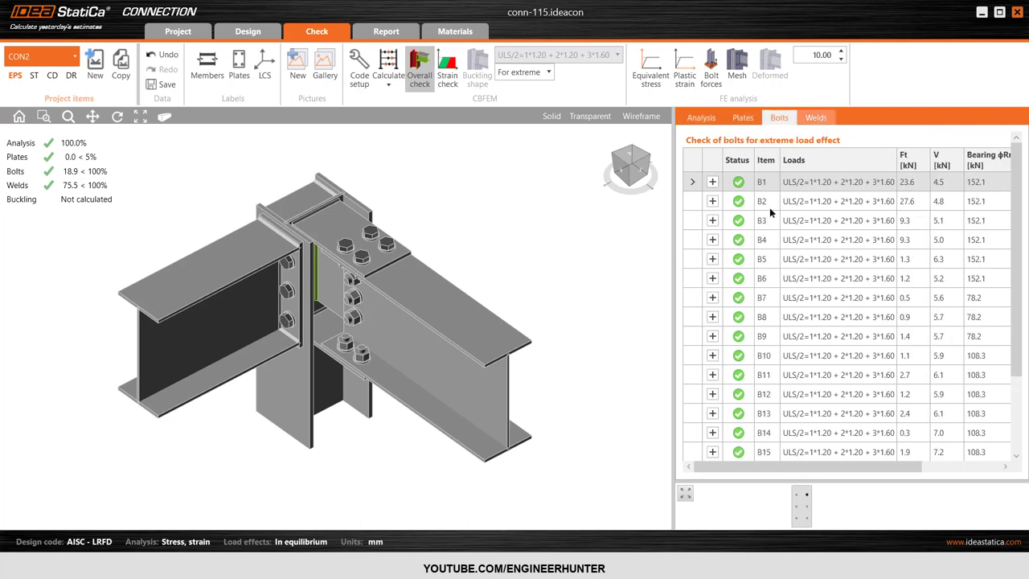
pyautogui.click(701, 119)
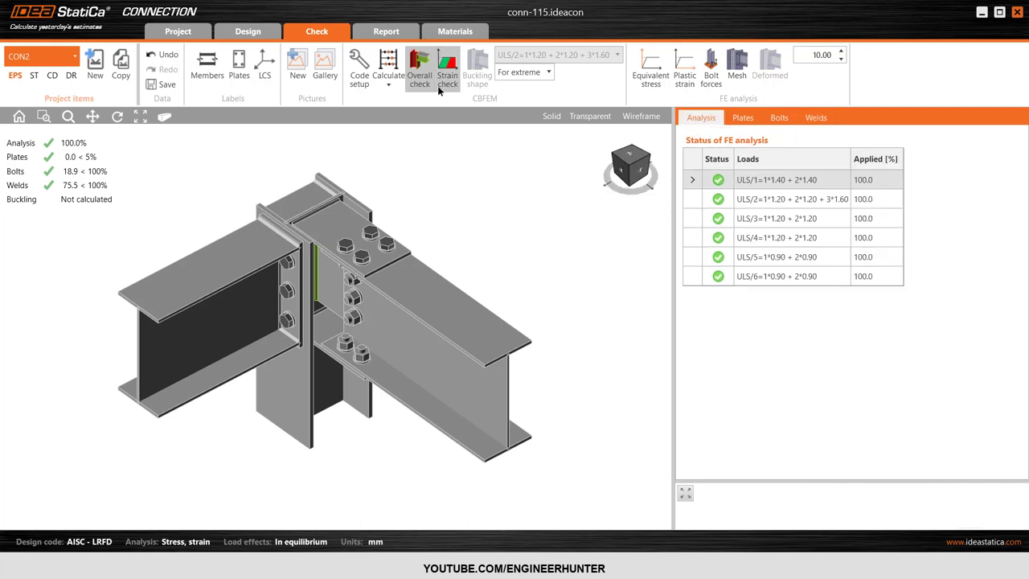
# Show the equivalent stress on the joint together with the finite element mesh
pyautogui.click(646, 69)
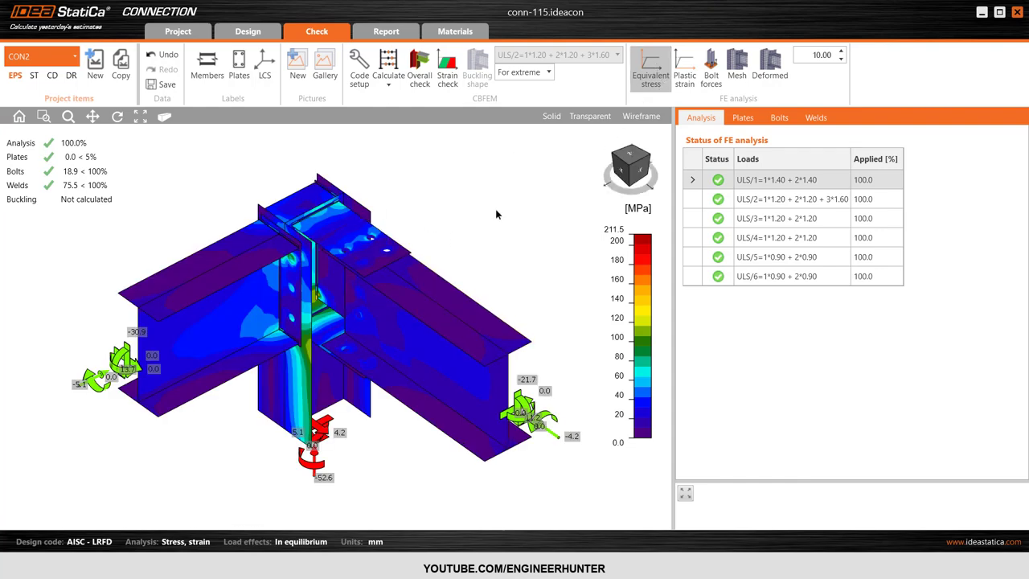
pyautogui.moveTo(637, 175); pyautogui.dragTo(621, 143)
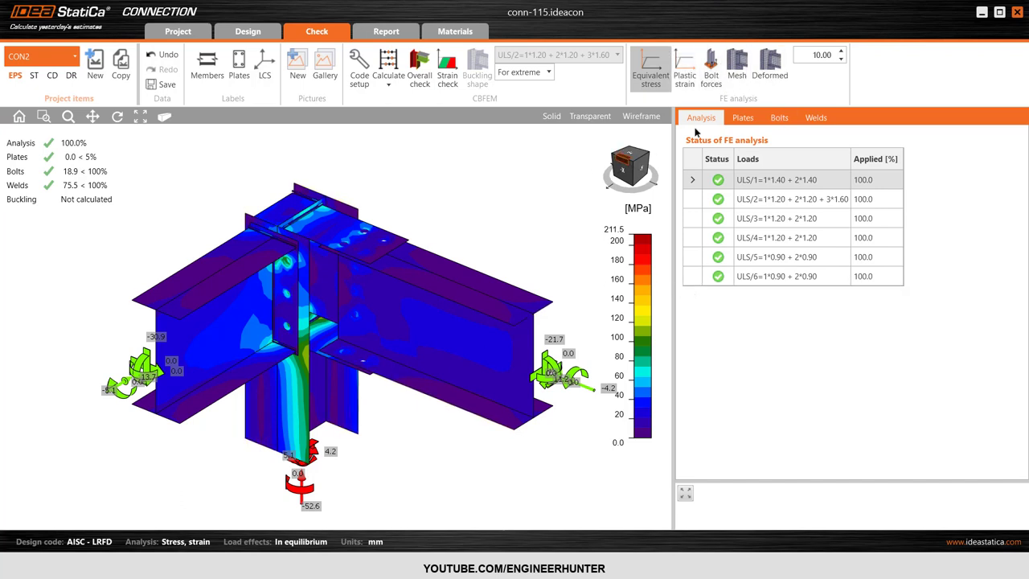
pyautogui.click(734, 75)
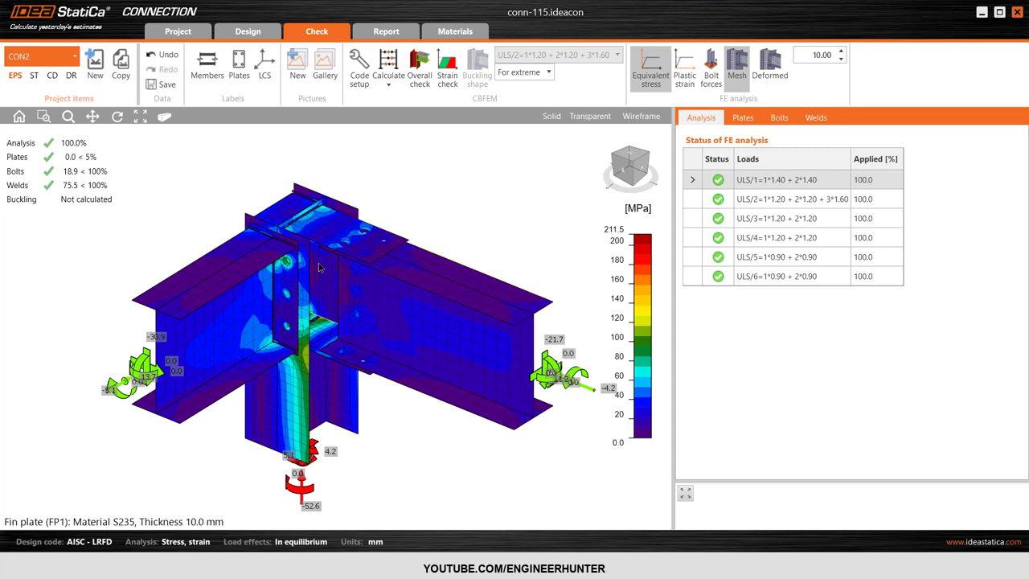
# Display the deformed shape of the joint at a scale of 20 and examine it from the side and isometrically
pyautogui.click(772, 72)
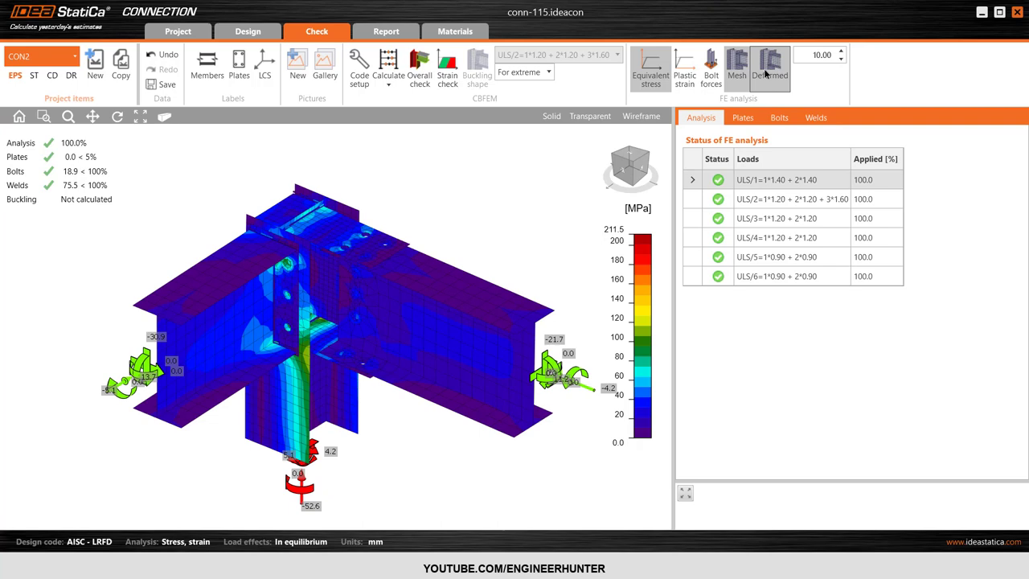
pyautogui.click(633, 167)
pyautogui.click(643, 158)
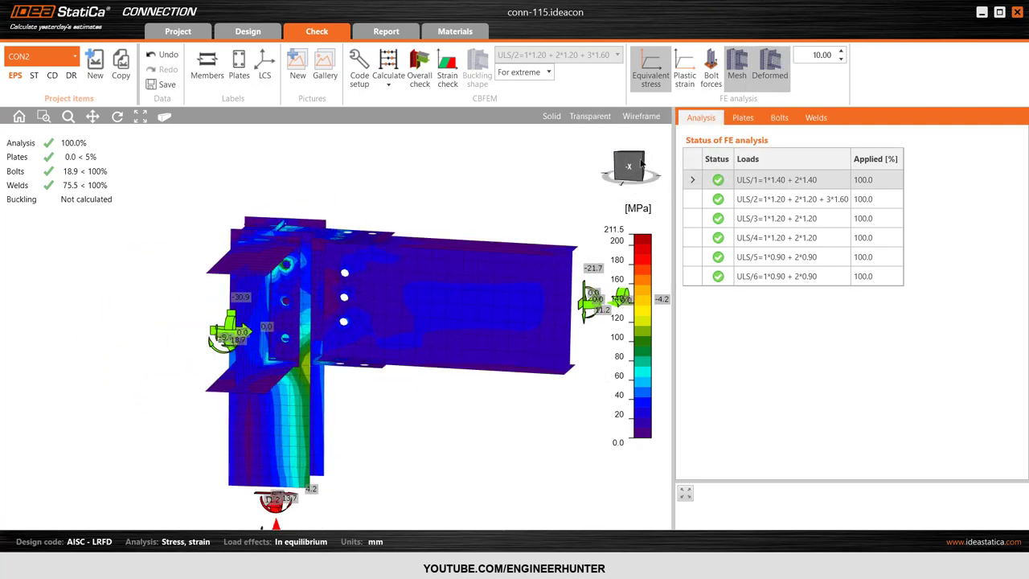
pyautogui.click(842, 51)
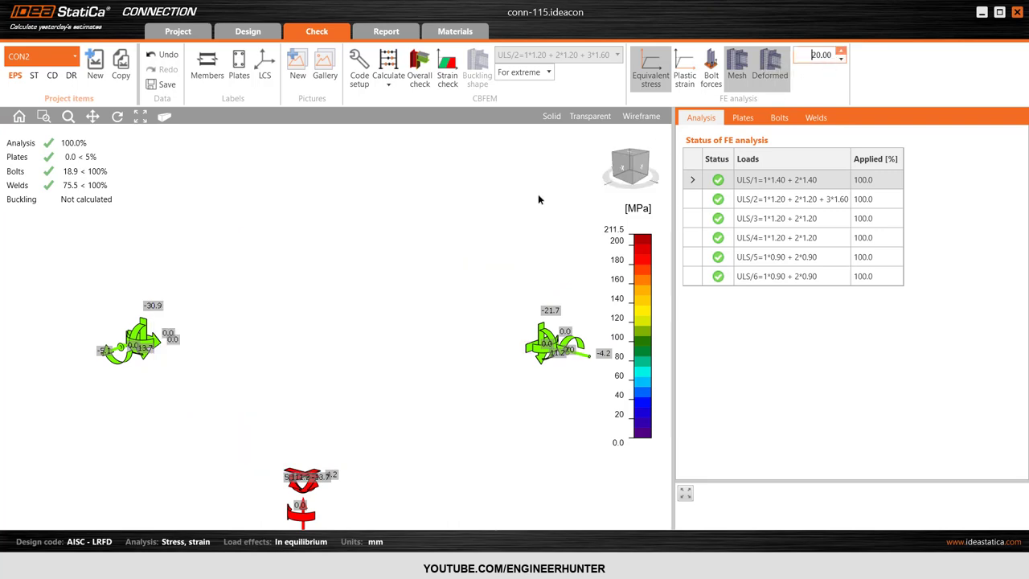
pyautogui.click(630, 167)
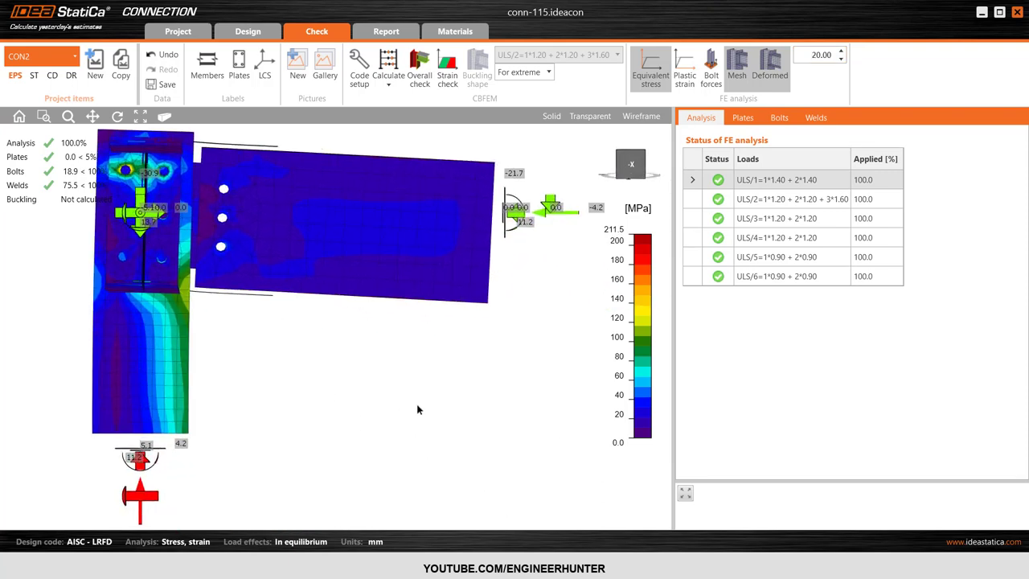
pyautogui.scroll(-2, 418, 410)
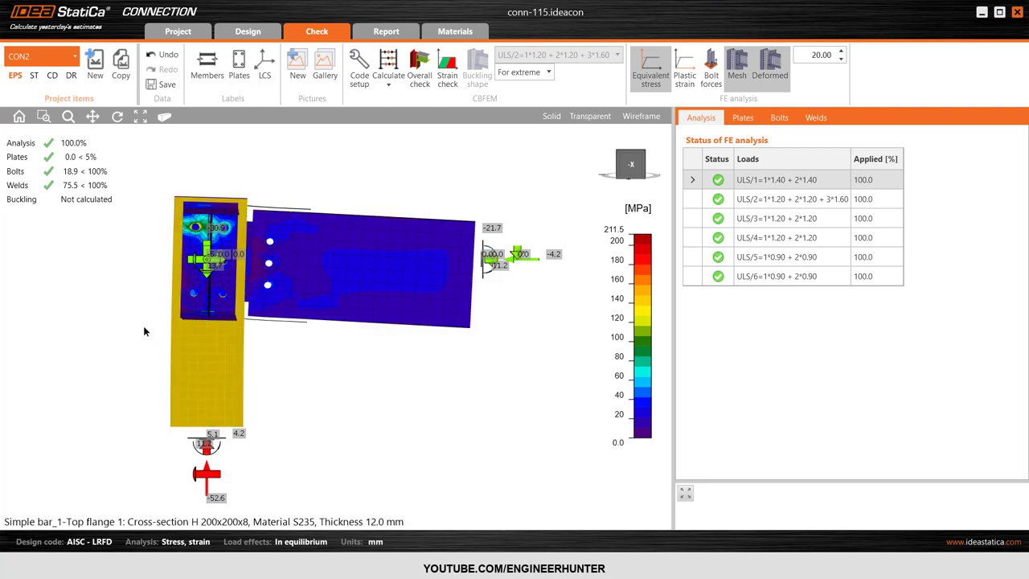
pyautogui.click(647, 156)
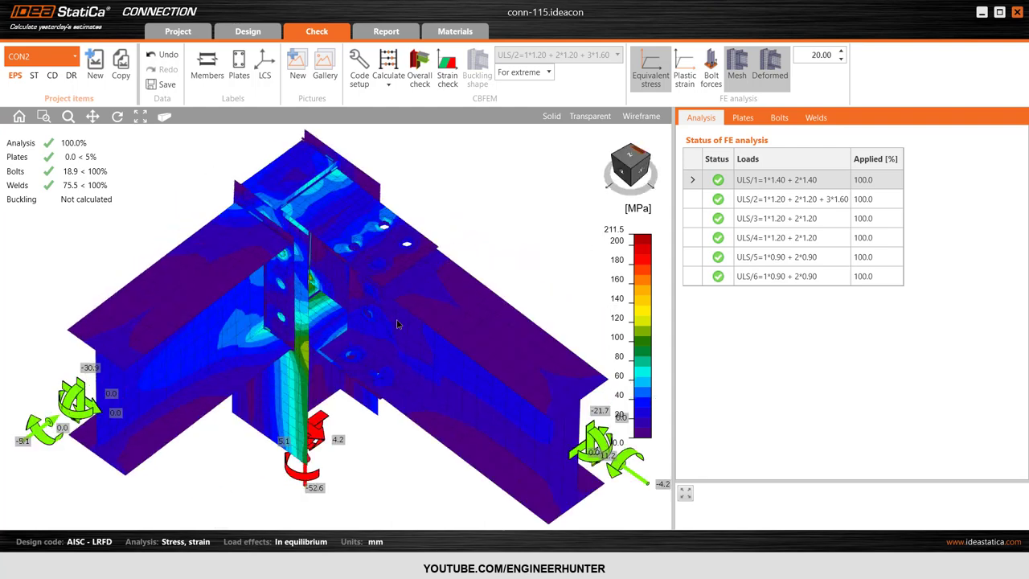
pyautogui.scroll(-2, 368, 343)
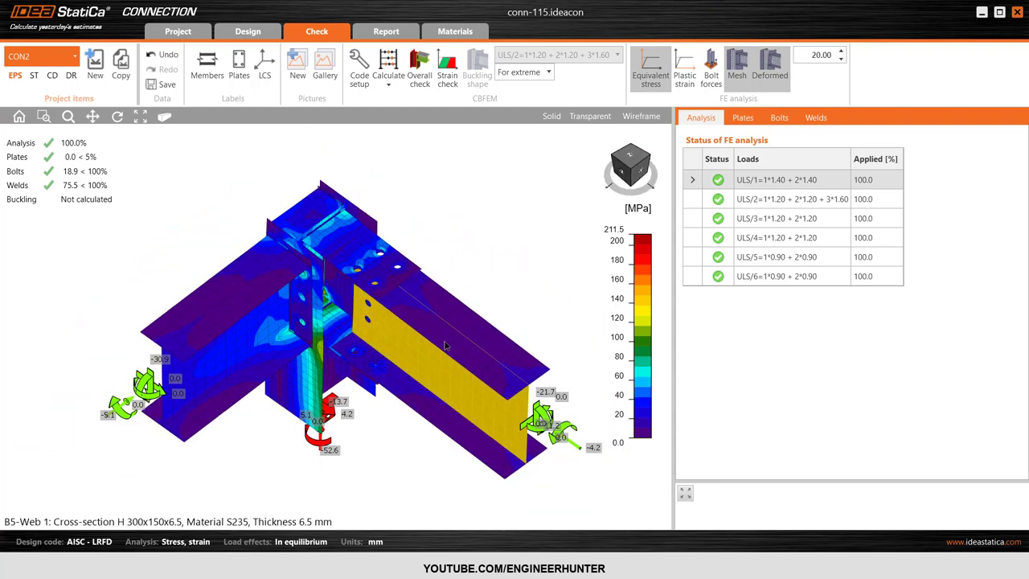
# Turn off the deformed shape and examine the plastic strain on the joint
pyautogui.click(751, 80)
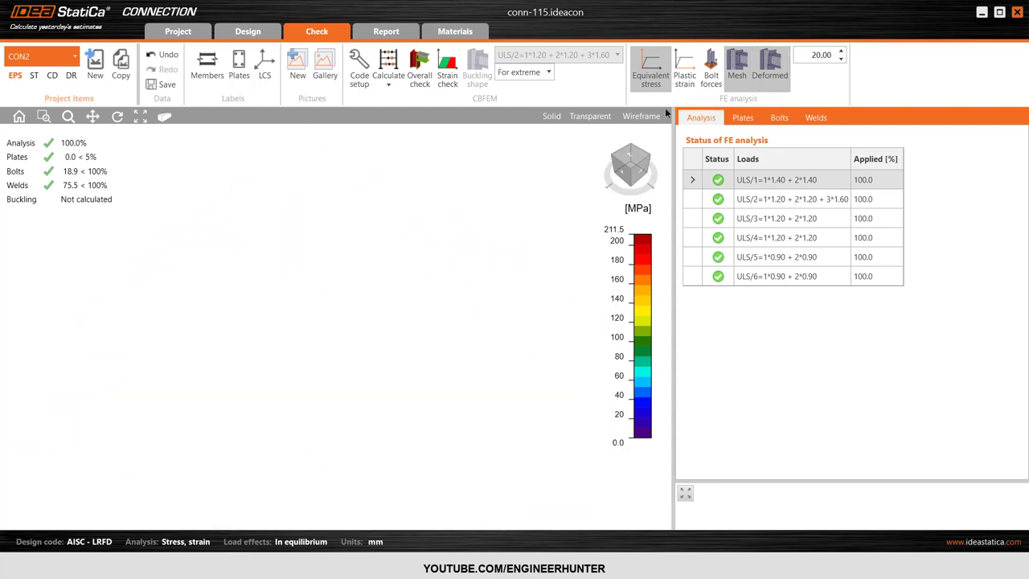
pyautogui.click(685, 72)
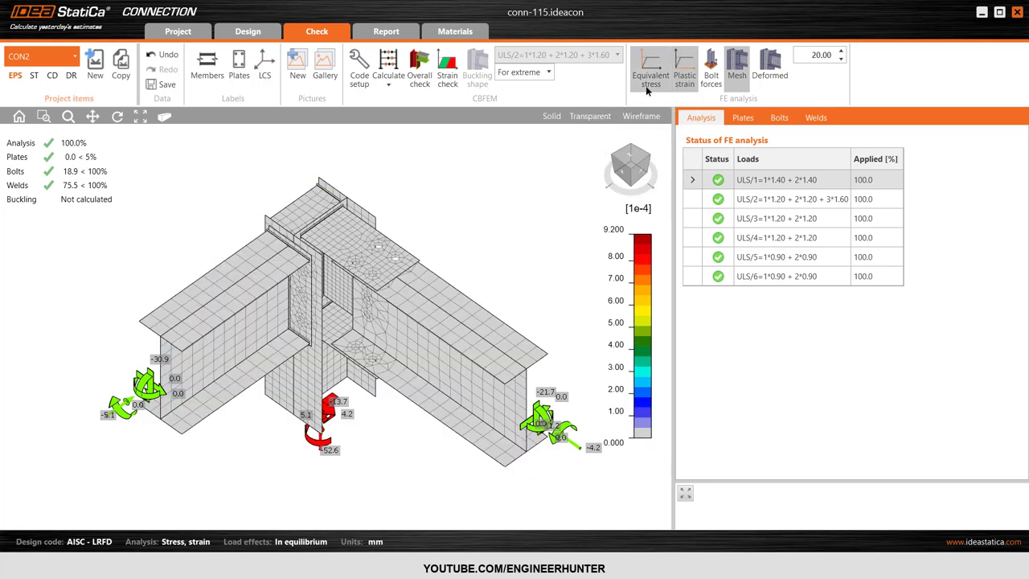
pyautogui.click(647, 157)
pyautogui.moveTo(649, 156)
pyautogui.mouseDown()
pyautogui.moveTo(658, 167)
pyautogui.moveTo(633, 162)
pyautogui.mouseUp()
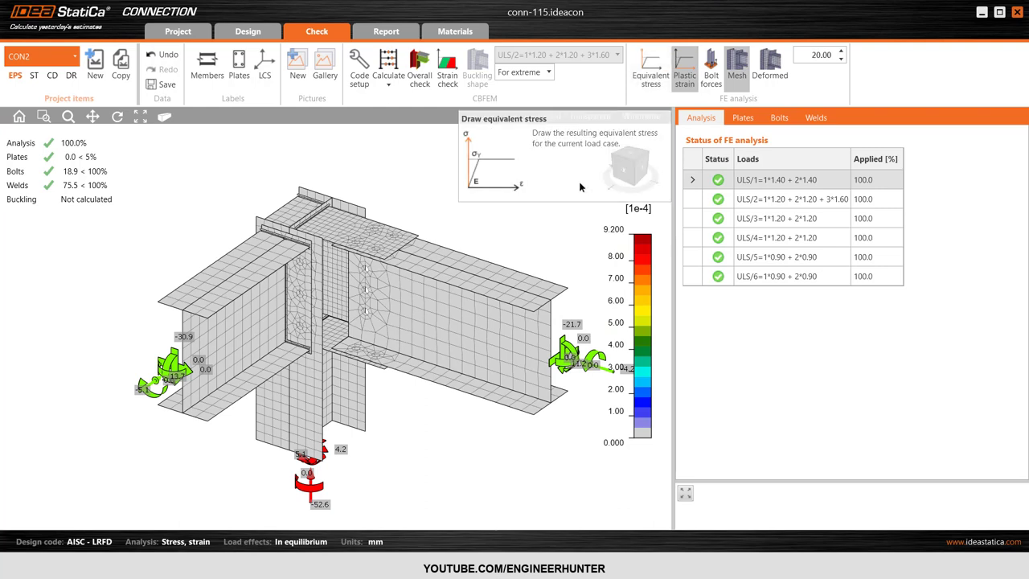
# Return to the equivalent stress plot and add the bolt forces to inspect them on the joint
pyautogui.click(652, 84)
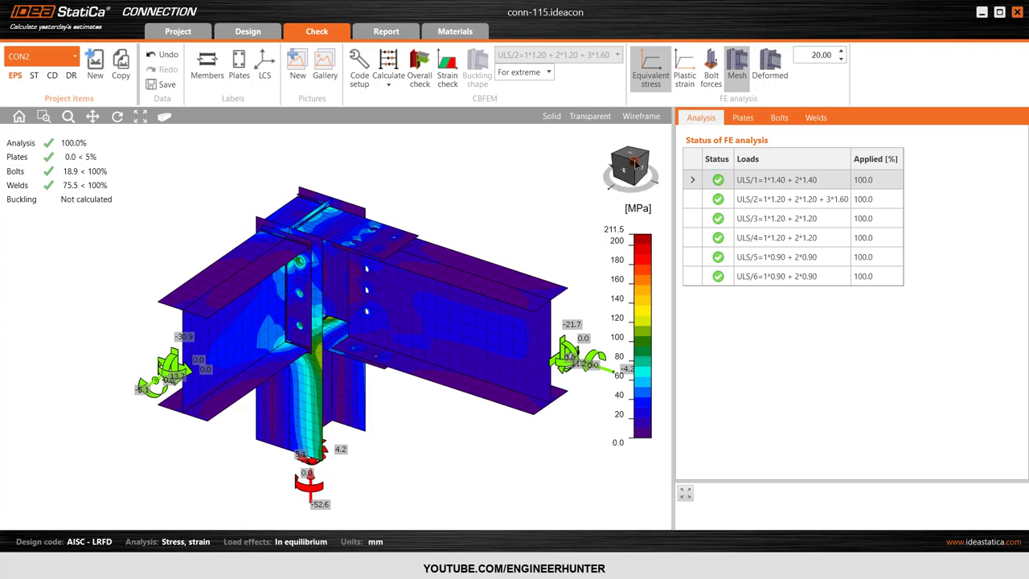
pyautogui.click(634, 164)
pyautogui.click(630, 170)
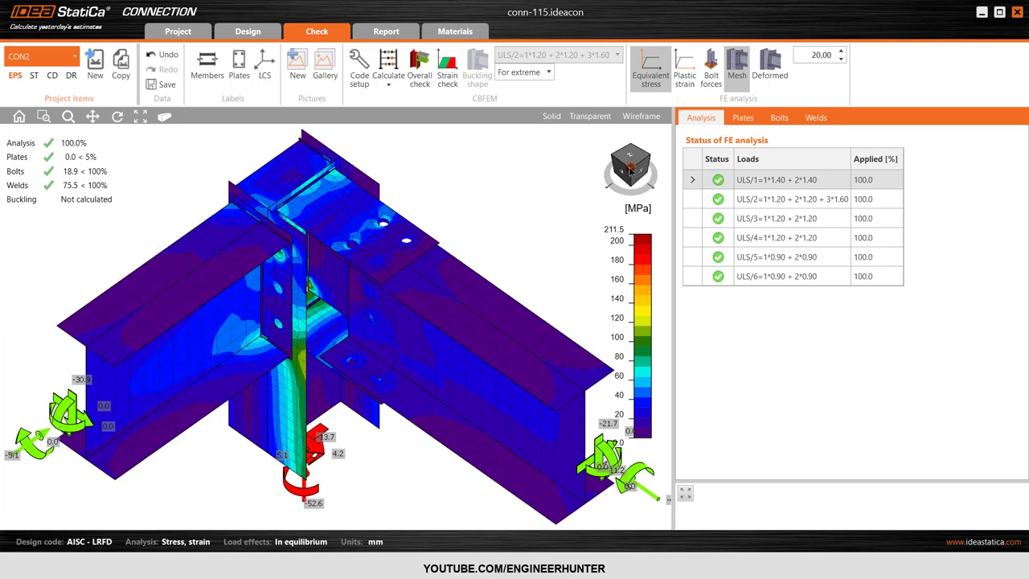
pyautogui.moveTo(667, 153); pyautogui.dragTo(622, 173)
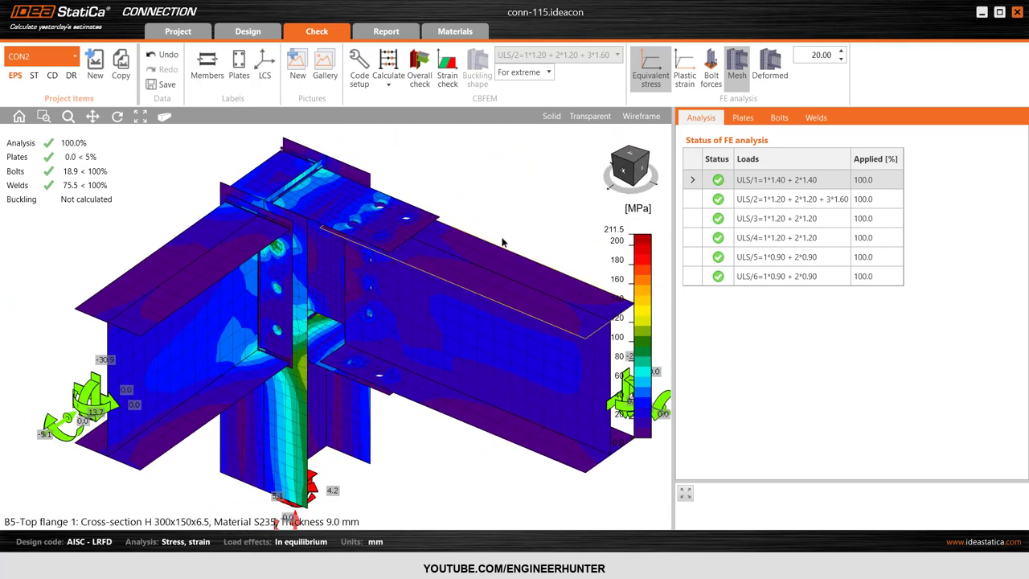
pyautogui.click(711, 80)
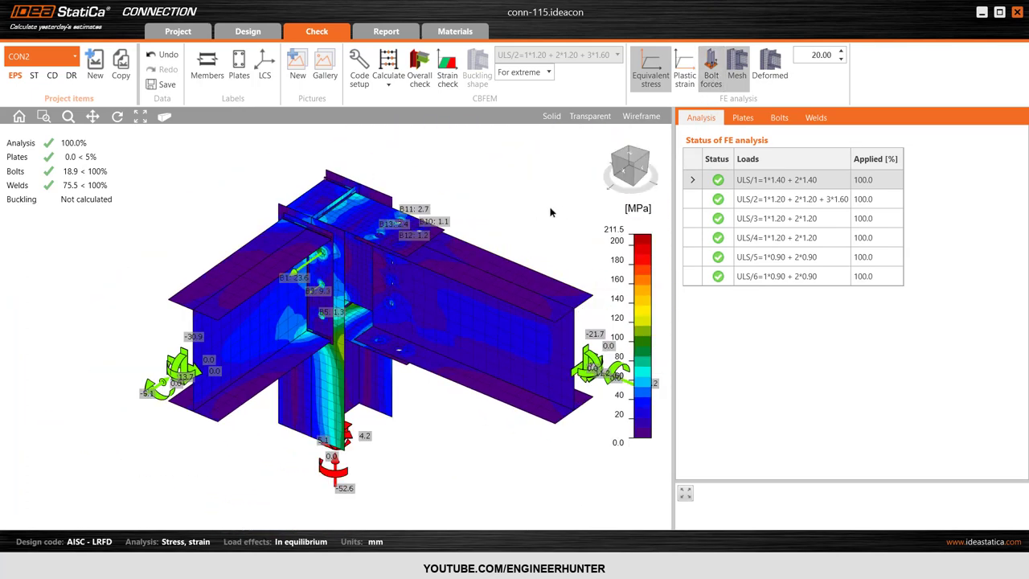
pyautogui.scroll(2, 328, 295)
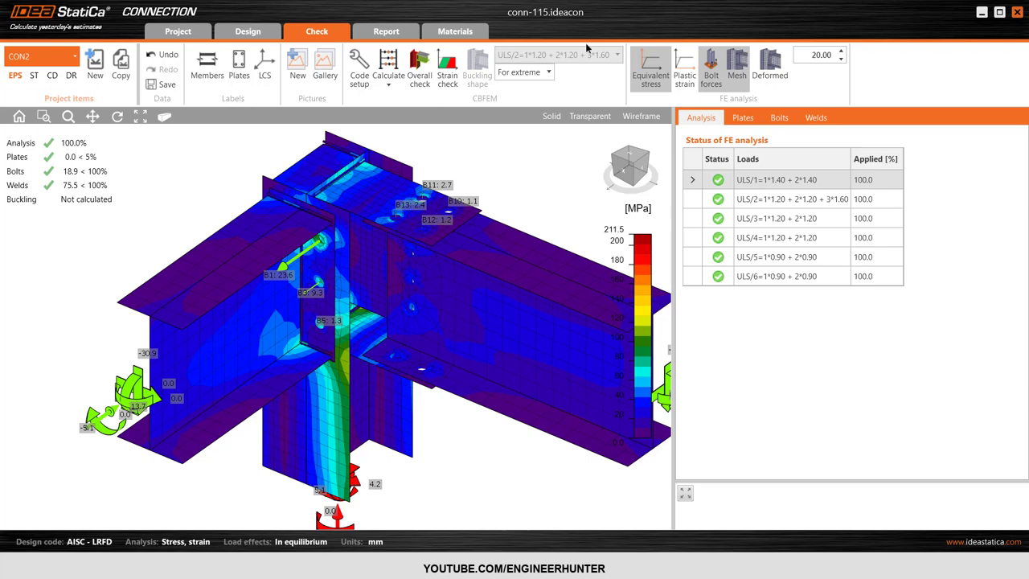
# Switch the results from extreme to the current load effect and look through the ULS combinations, keeping ULS/2
pyautogui.click(537, 72)
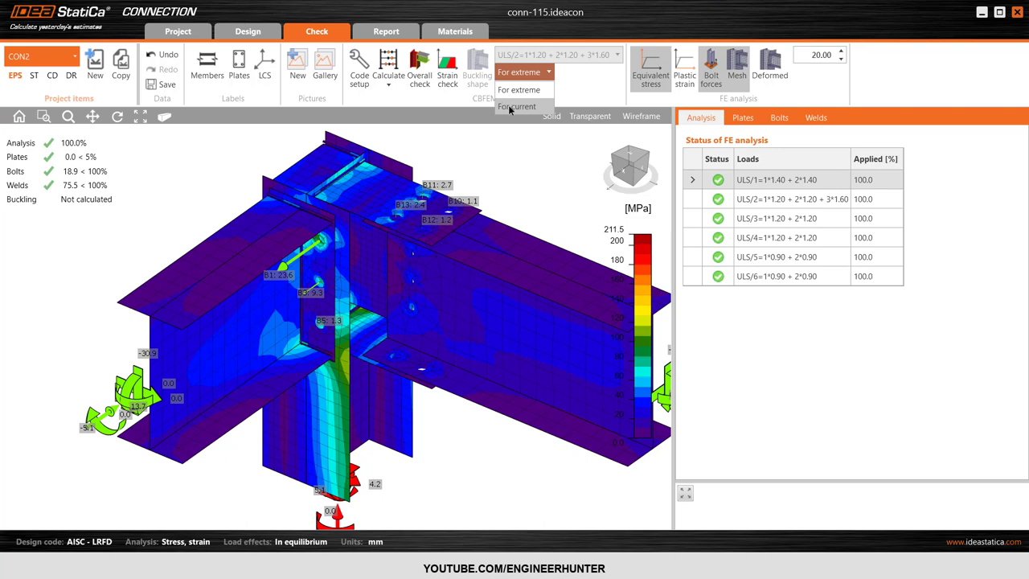
pyautogui.click(515, 107)
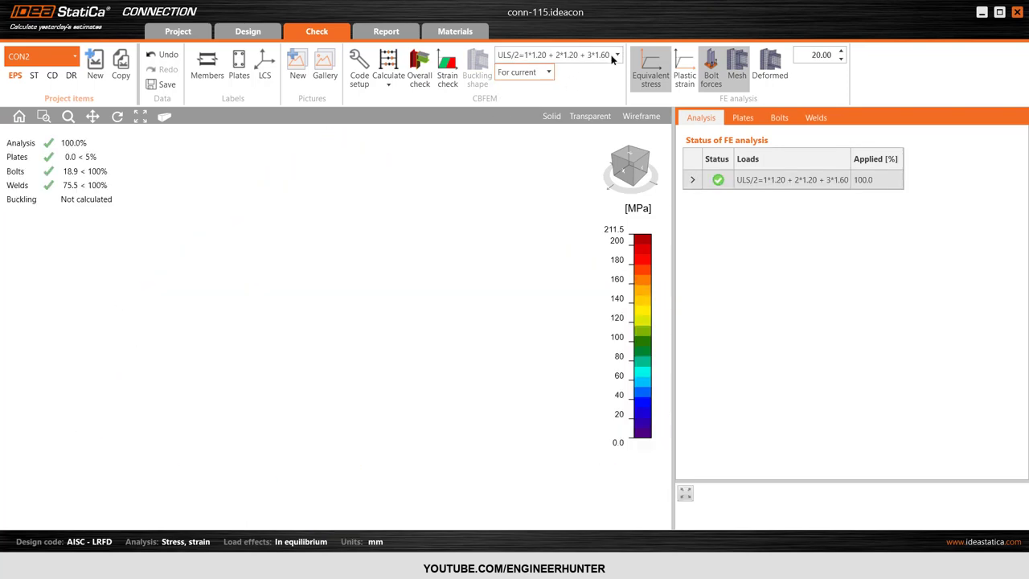
pyautogui.click(616, 54)
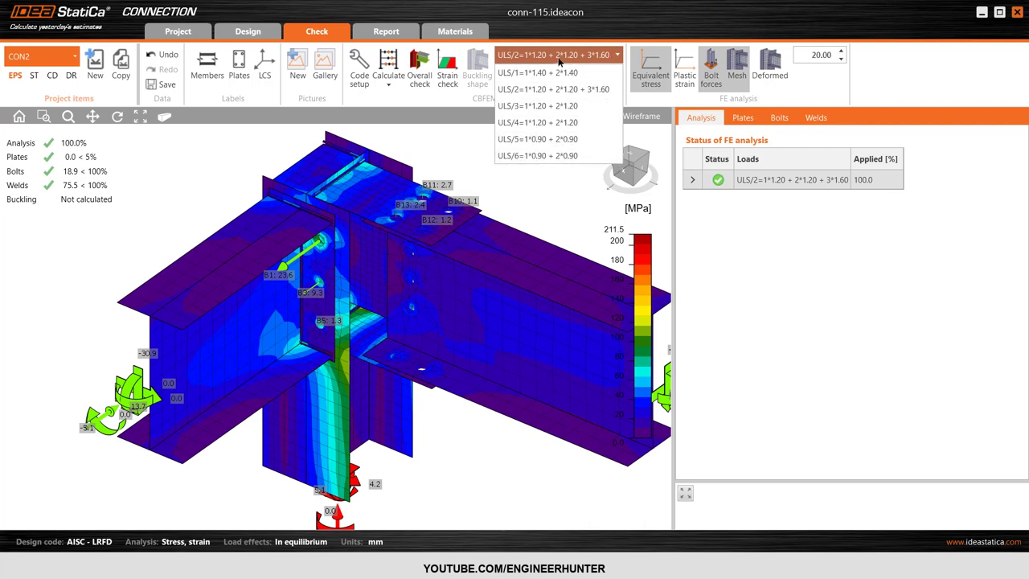
pyautogui.click(548, 193)
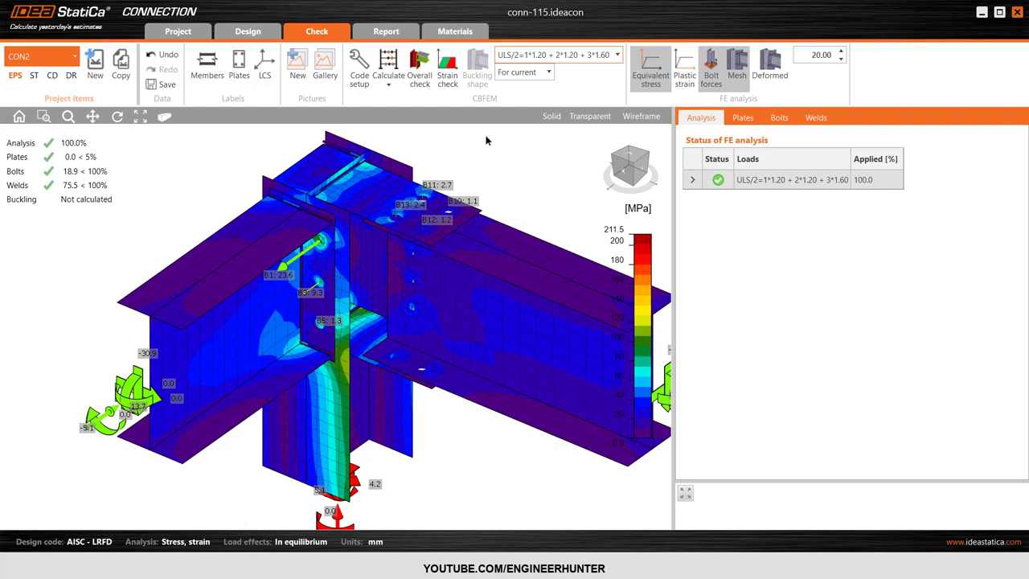
# Return to the overall check display and inspect the joint from an isometric view
pyautogui.click(420, 75)
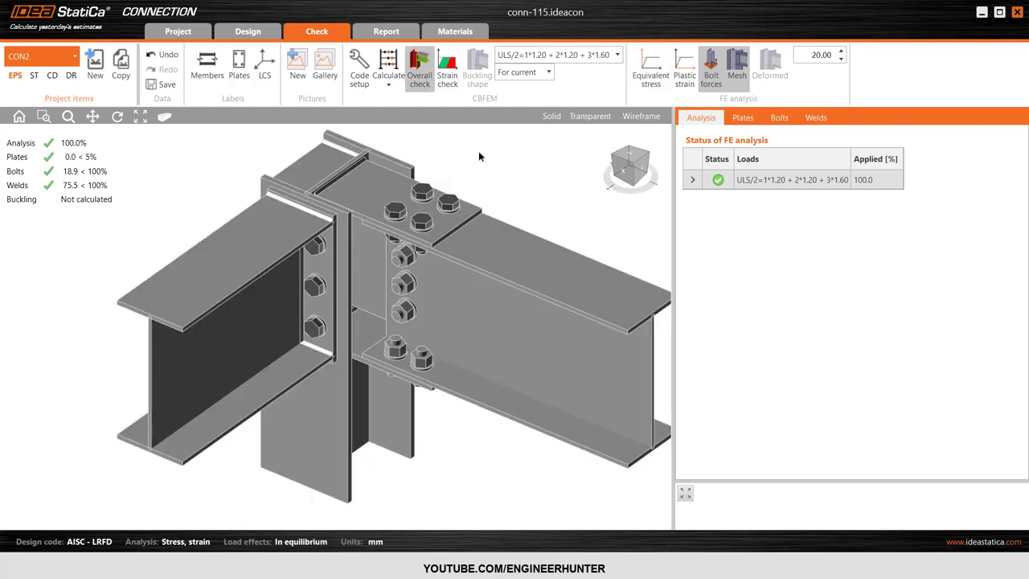
pyautogui.click(634, 161)
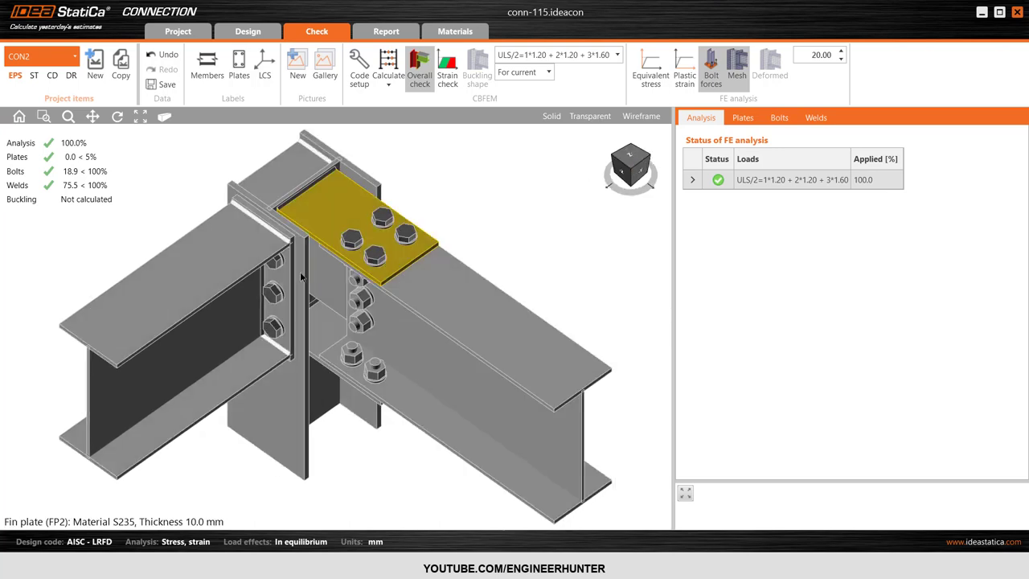
pyautogui.scroll(-2, 402, 273)
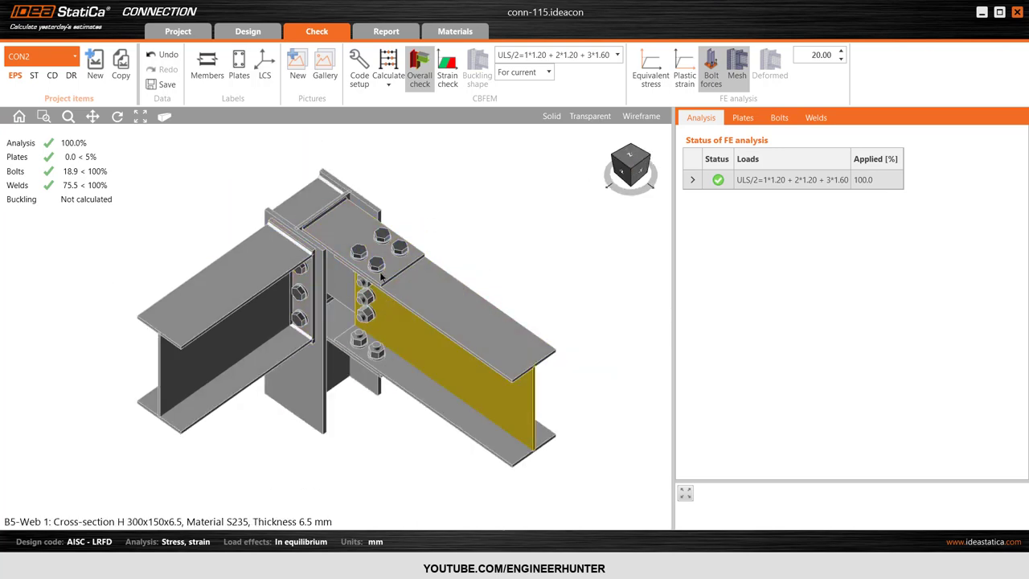
# Run the Stress/strain - Buckling calculation and review the local buckling factors of the joint's shapes
pyautogui.click(389, 86)
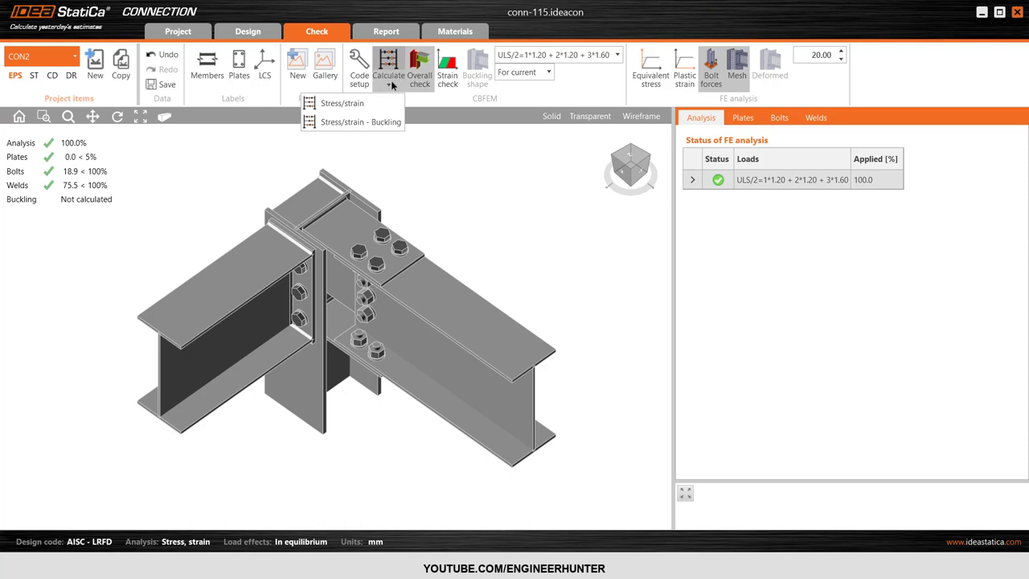
pyautogui.click(381, 121)
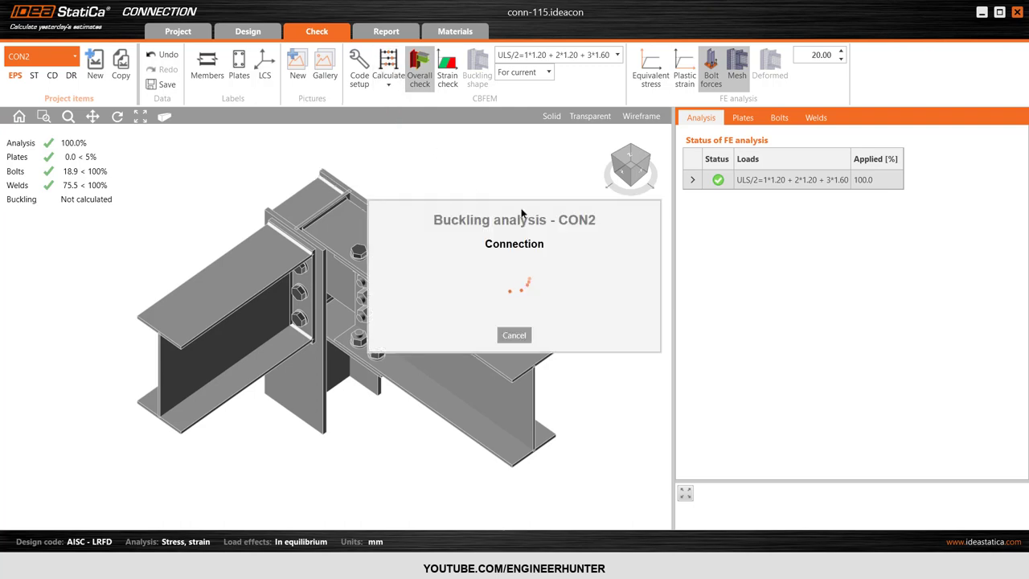
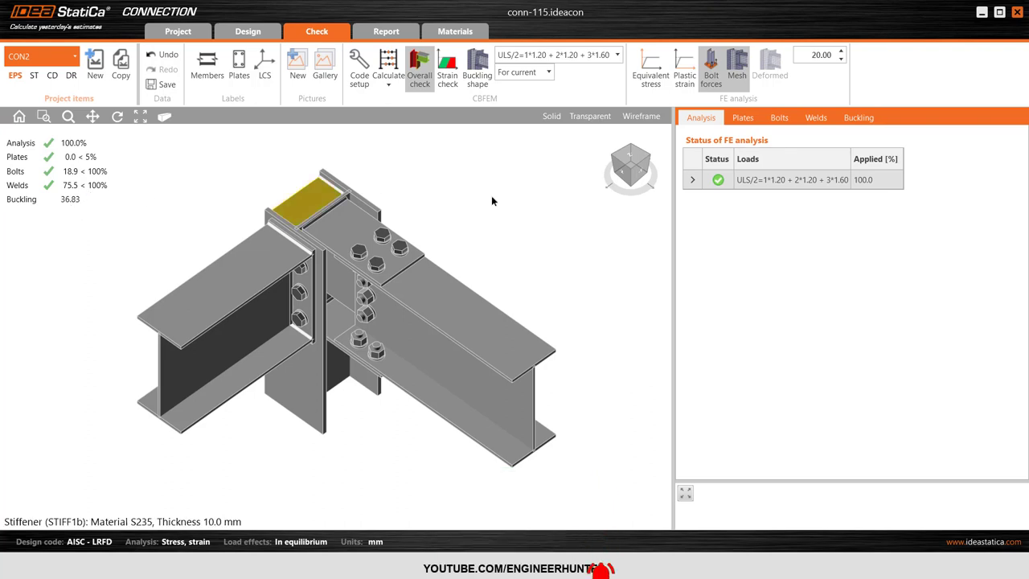
pyautogui.click(864, 121)
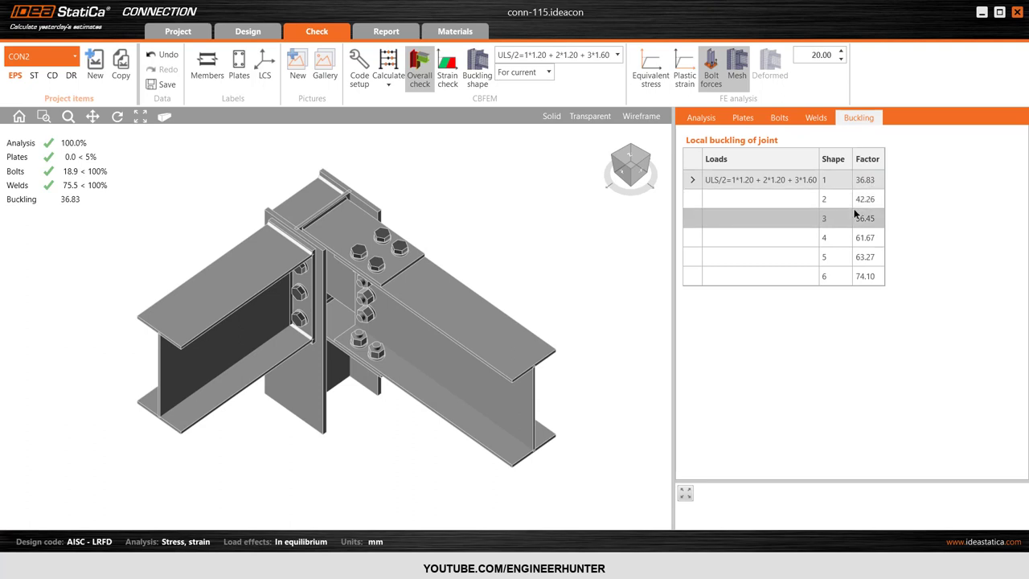
pyautogui.click(771, 210)
pyautogui.click(779, 237)
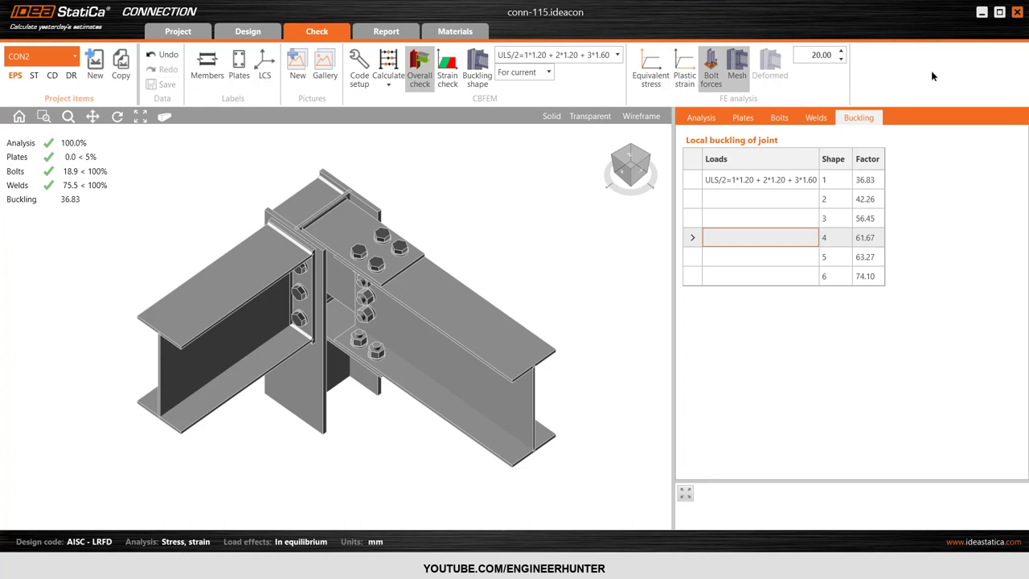
# Close the CON2 connection design and the Code-check manager, returning to the Robot Structural Analysis model with nothing selected
pyautogui.click(1017, 13)
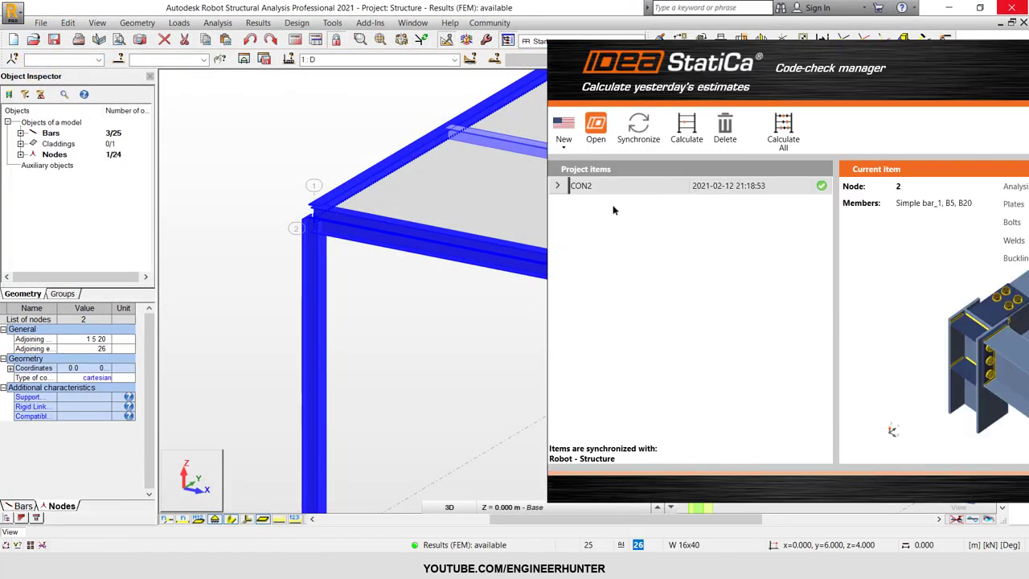
pyautogui.moveTo(821, 66); pyautogui.dragTo(615, 64)
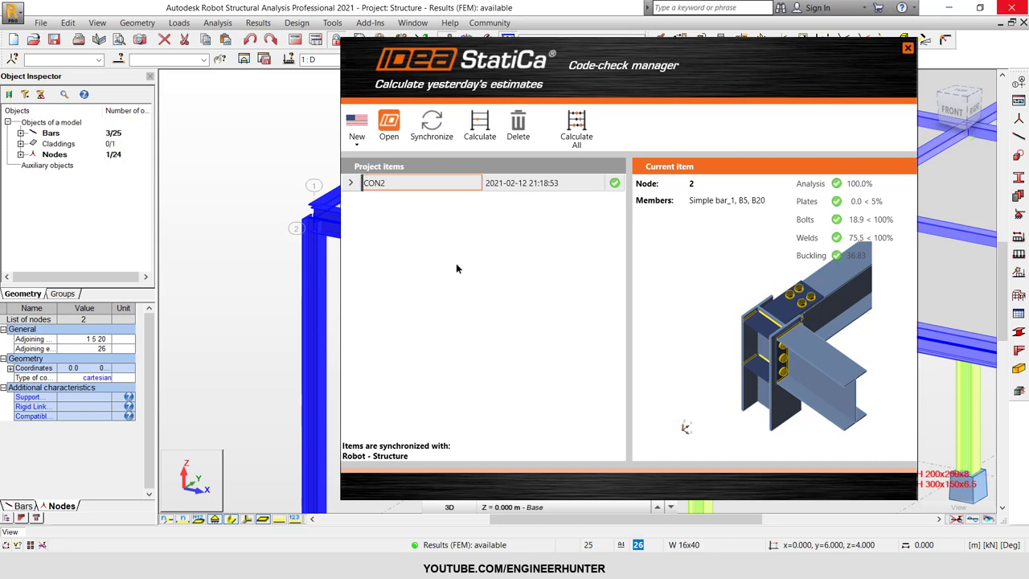
pyautogui.click(904, 51)
pyautogui.click(327, 154)
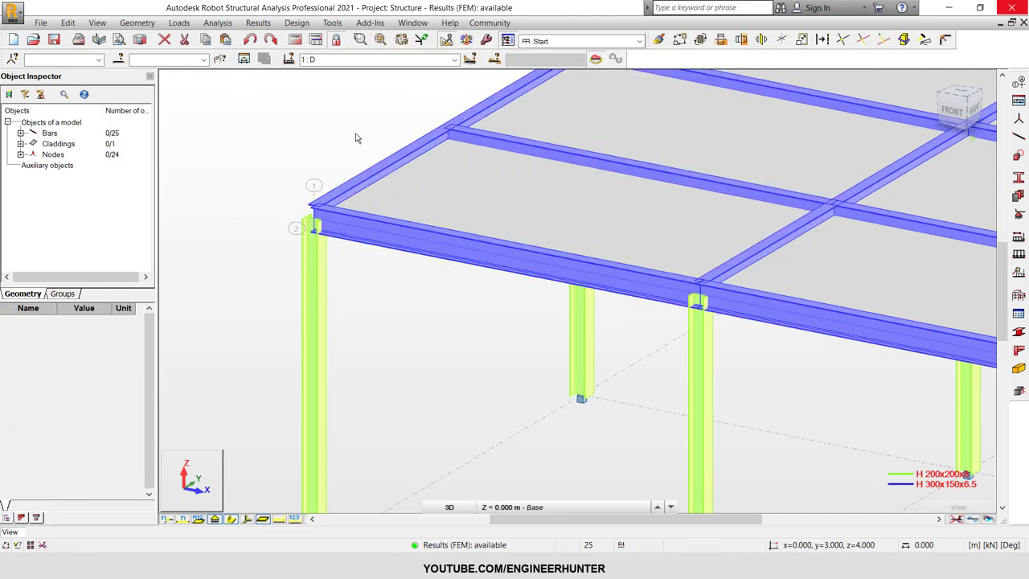
# Reopen the IDEA StatiCa Connection add-in for the whole Robot structure
pyautogui.scroll(-3, 474, 280)
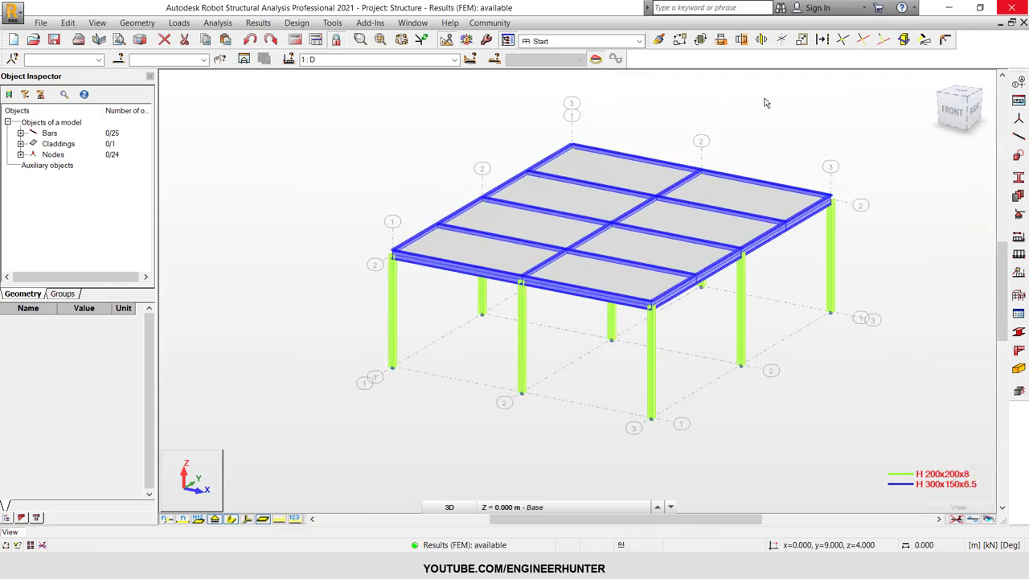
pyautogui.scroll(3, 828, 171)
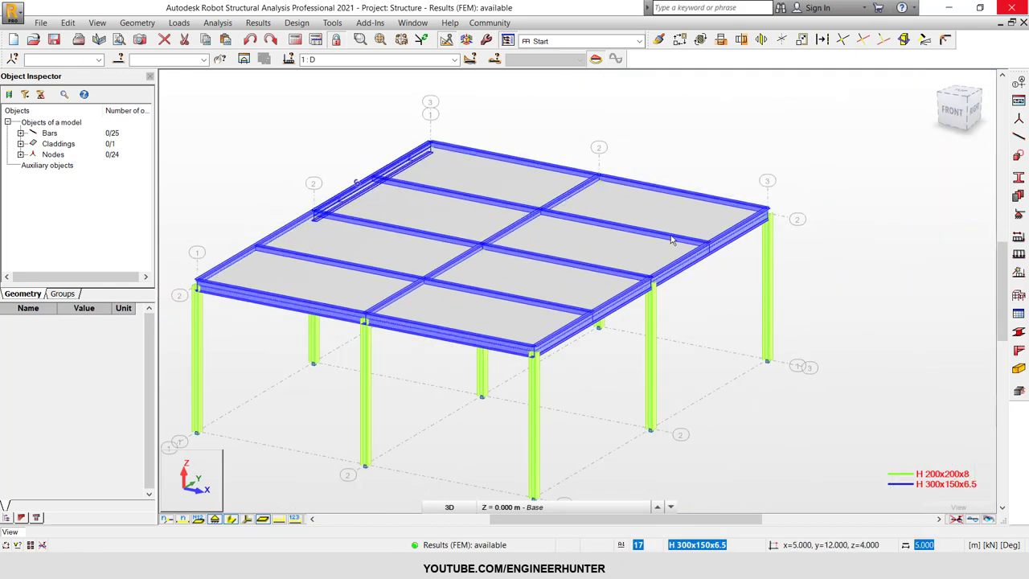
pyautogui.moveTo(650, 156); pyautogui.dragTo(701, 122, button='middle')
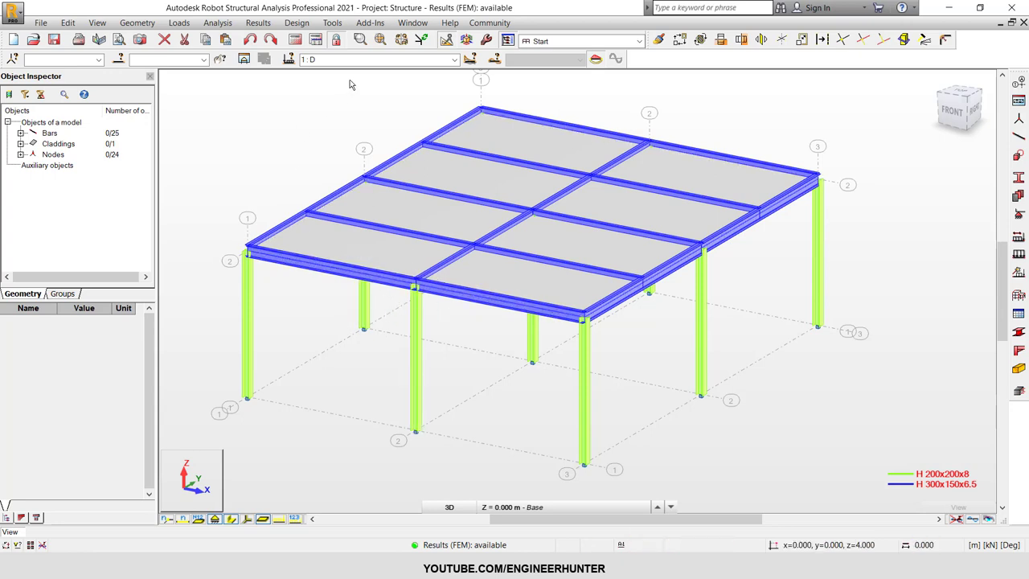
pyautogui.click(370, 23)
pyautogui.moveTo(426, 132)
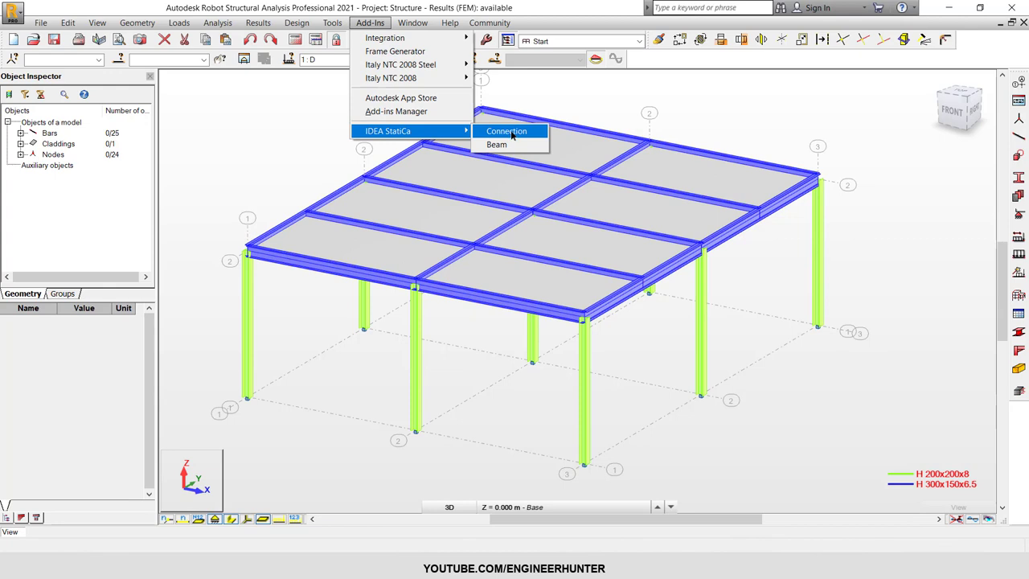
pyautogui.click(488, 135)
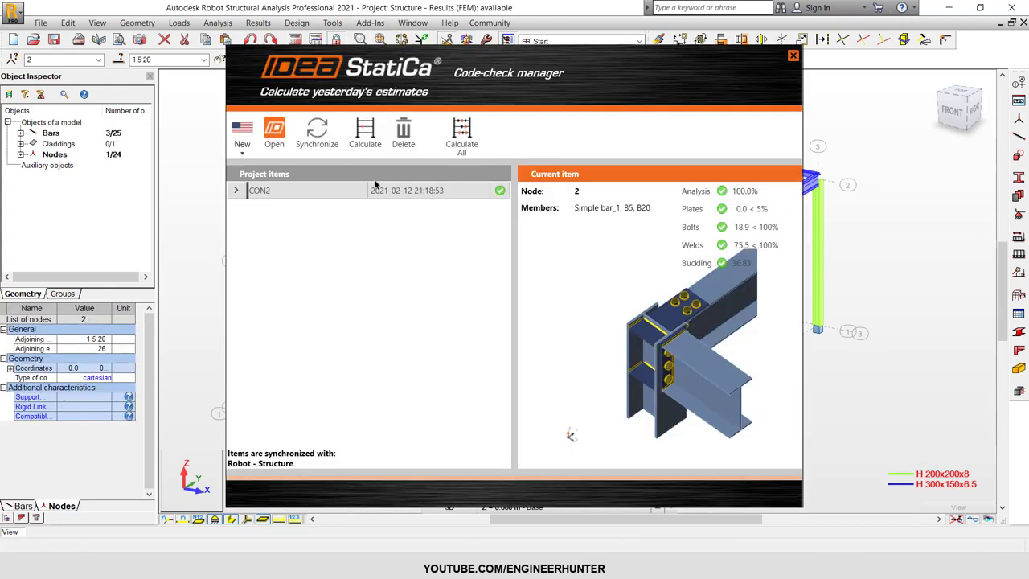
# Select project item CON2 in the Code-check manager and review its check summary alongside the structural model
pyautogui.click(297, 191)
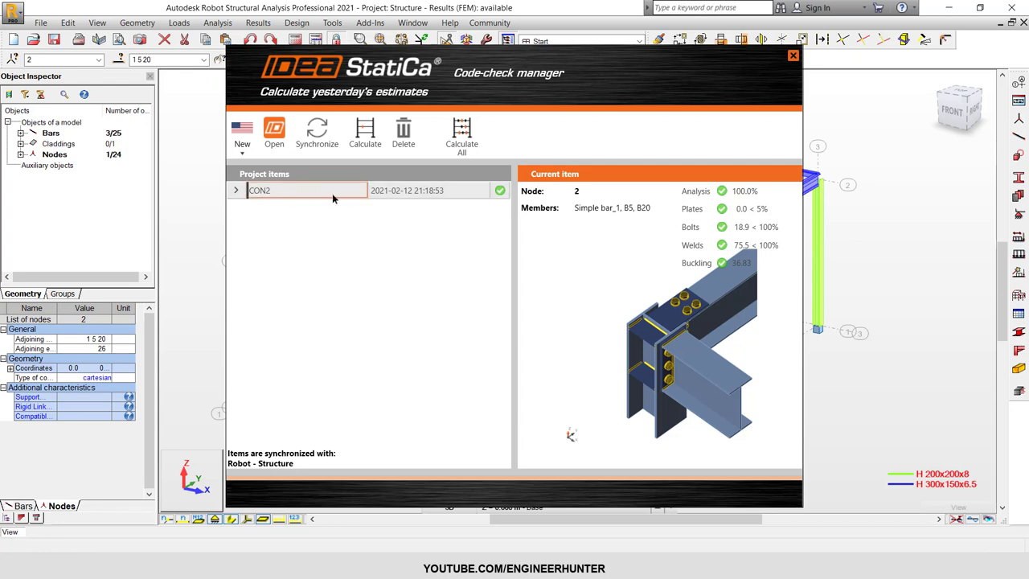
pyautogui.moveTo(449, 73); pyautogui.dragTo(679, 82)
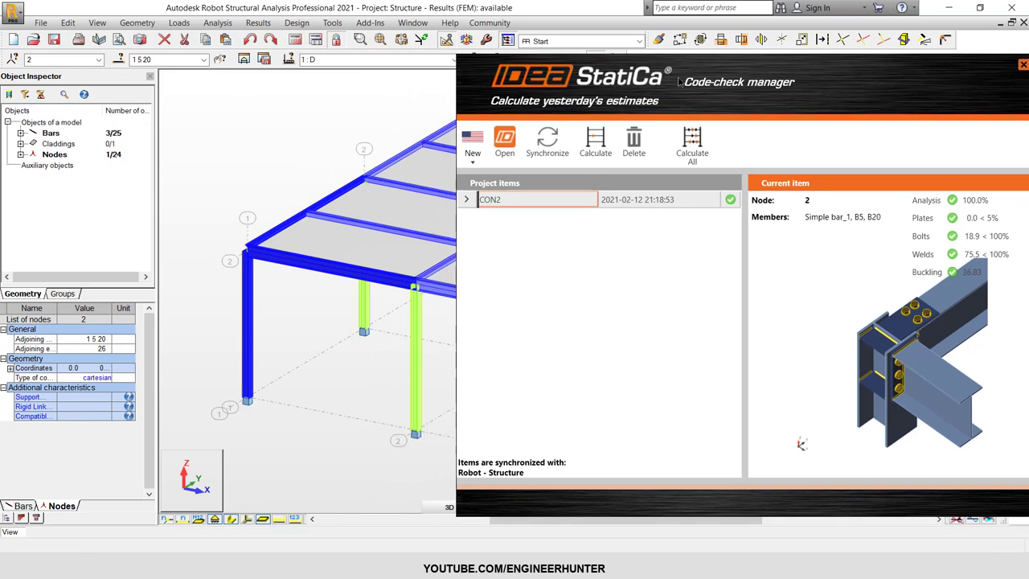
pyautogui.click(267, 291)
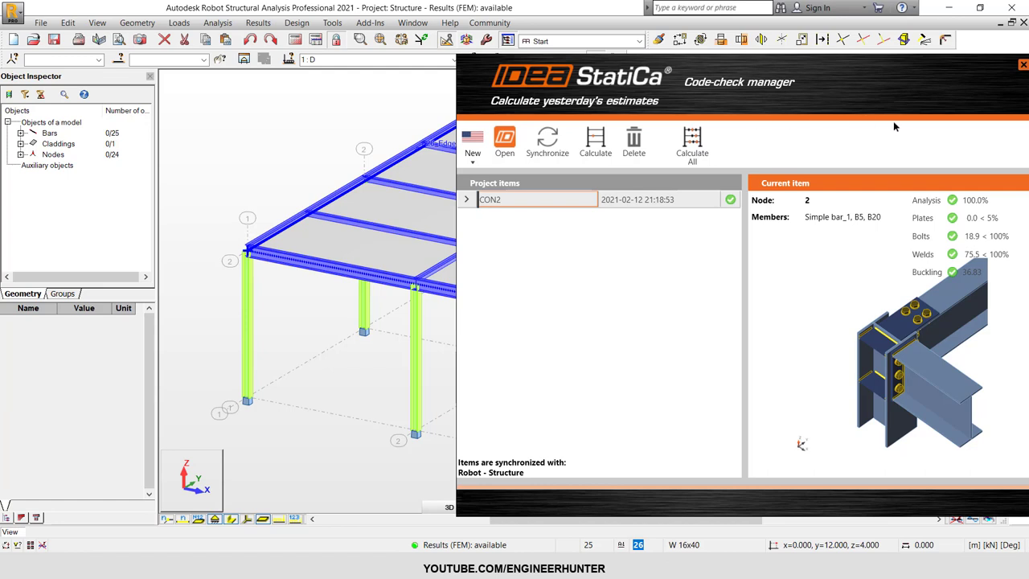
pyautogui.moveTo(871, 79); pyautogui.dragTo(789, 106)
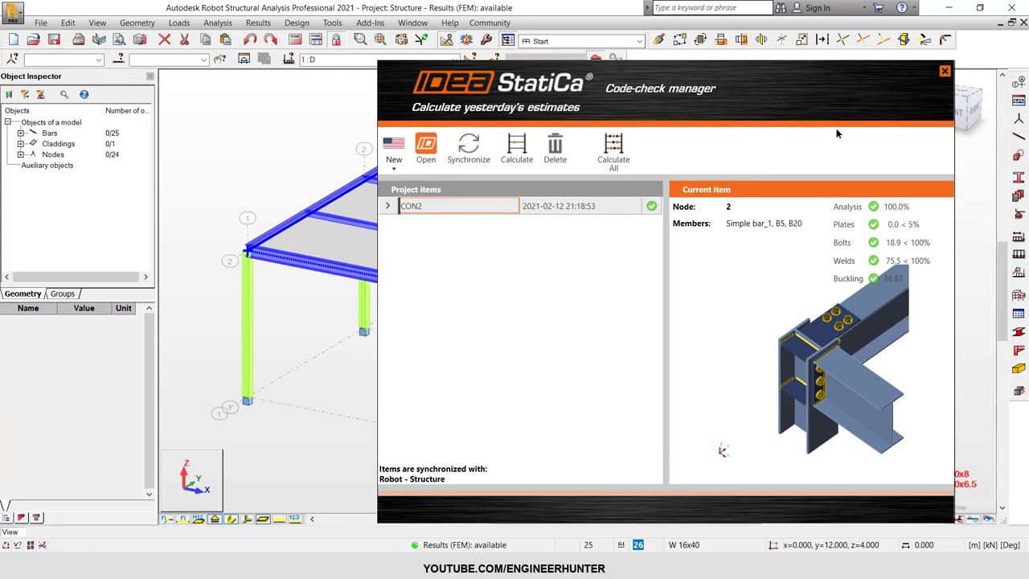